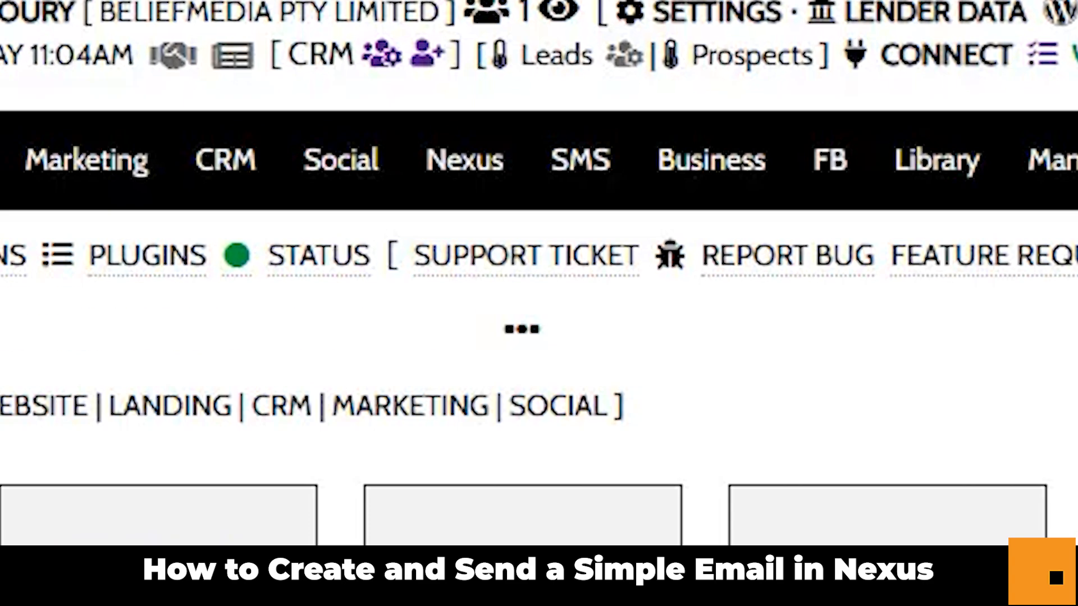
Go to the Nexus Email & SMS Marketing overview from the top navigation.
{"action": "left_click", "coordinate": [461, 164]}
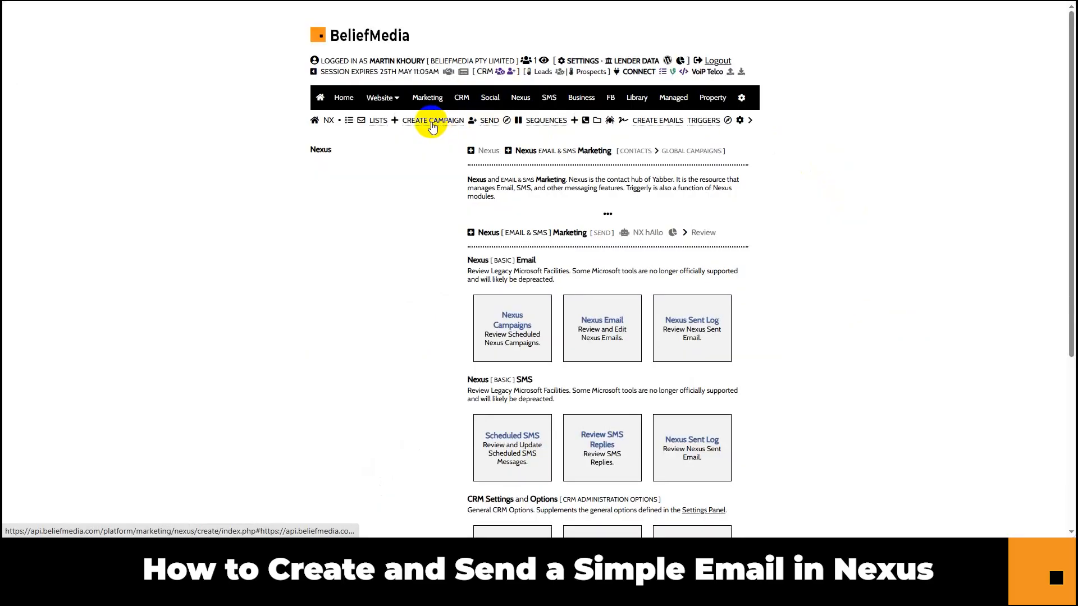
{"action": "left_click", "coordinate": [647, 124]}
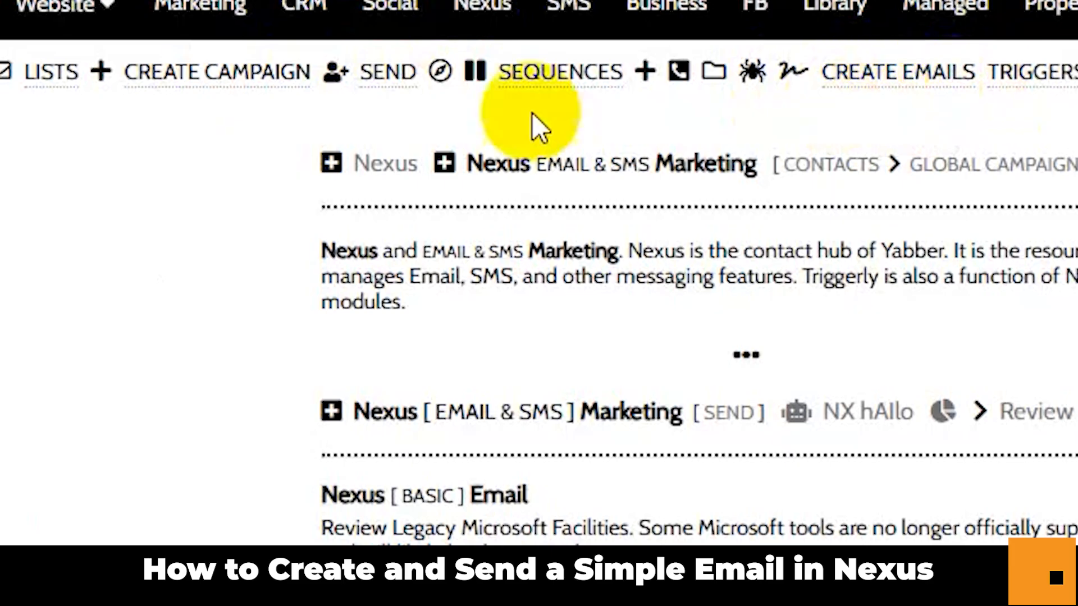
Start a new email campaign and browse the body editor's File, View, Insert, Format and Table menus.
{"action": "left_click", "coordinate": [209, 79]}
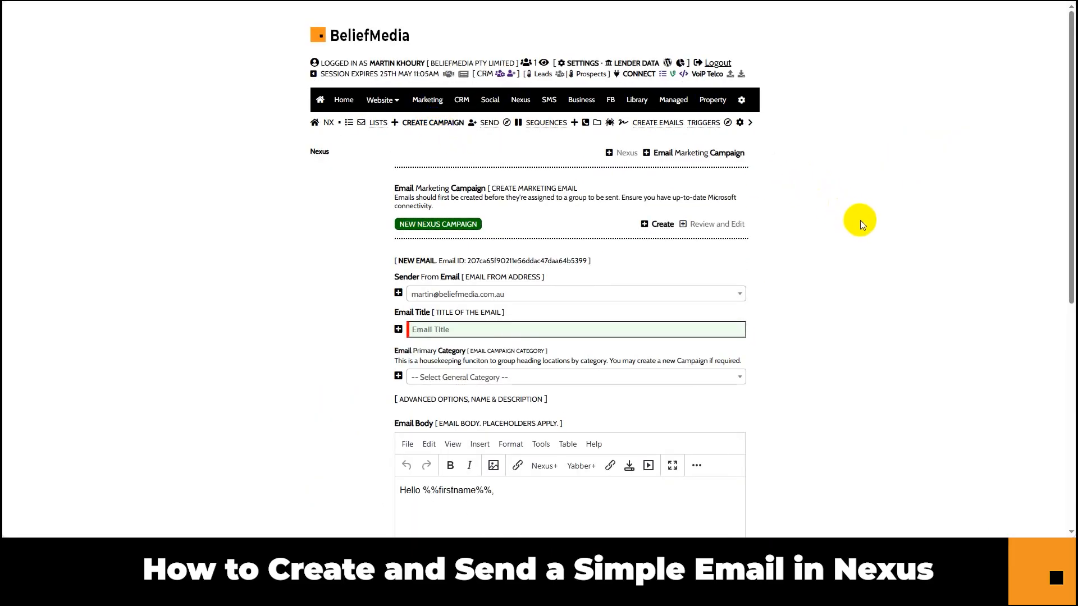
{"action": "scroll", "coordinate": [868, 220], "scroll_direction": "down", "scroll_amount": 4}
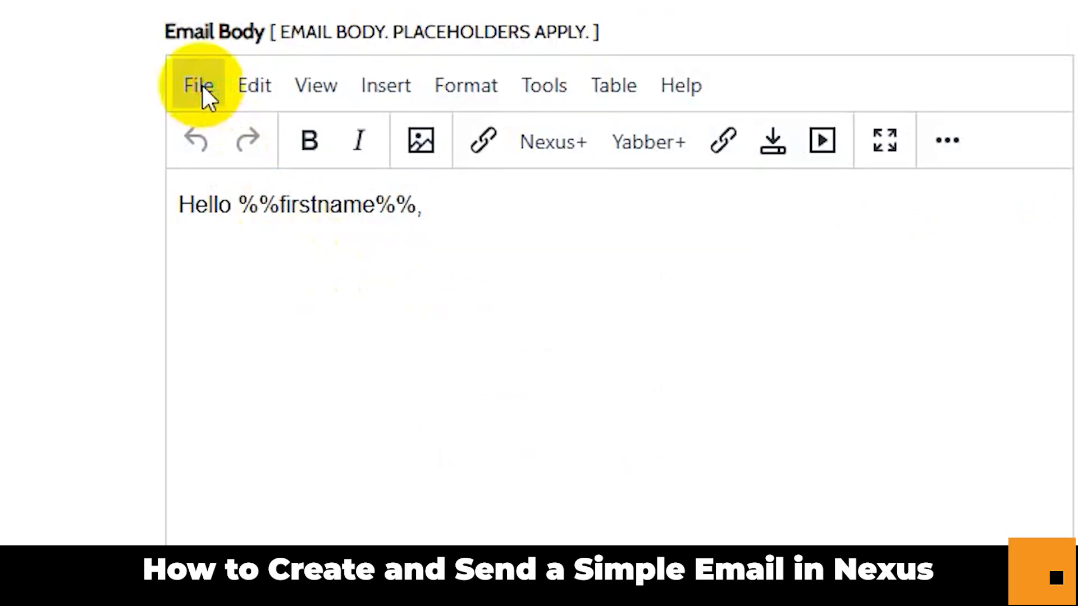
{"action": "left_click", "coordinate": [202, 85]}
{"action": "left_click", "coordinate": [317, 88]}
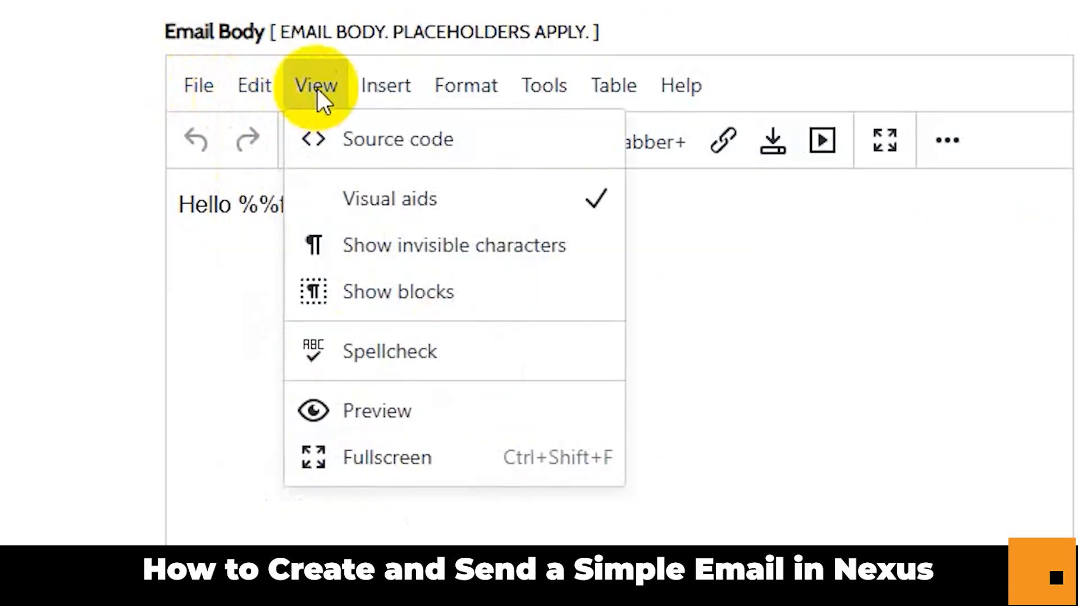
{"action": "left_click", "coordinate": [392, 93]}
{"action": "mouse_move", "coordinate": [471, 336]}
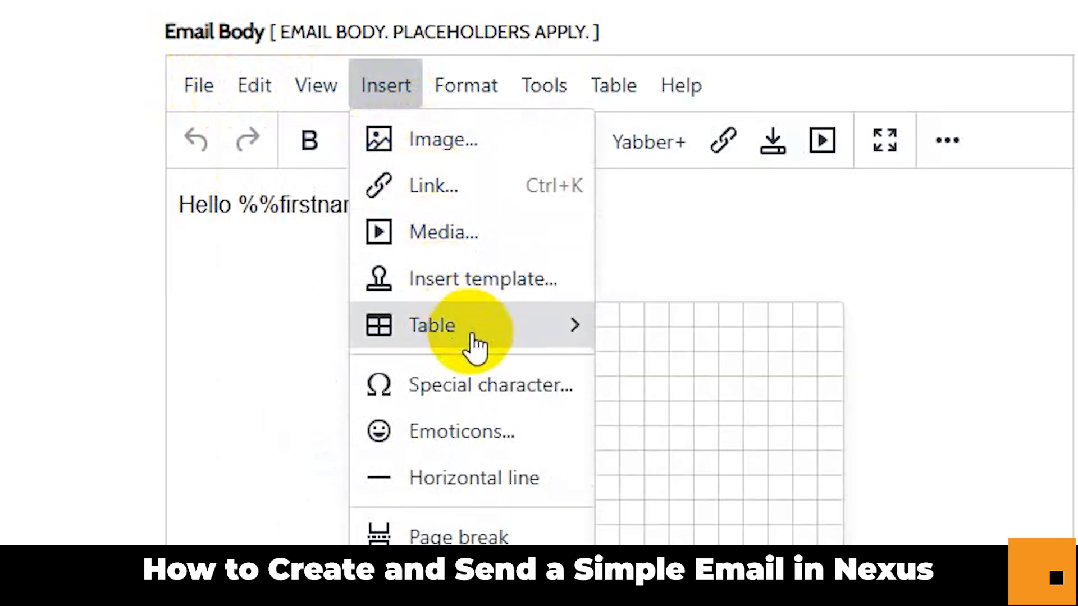
{"action": "left_click", "coordinate": [463, 88]}
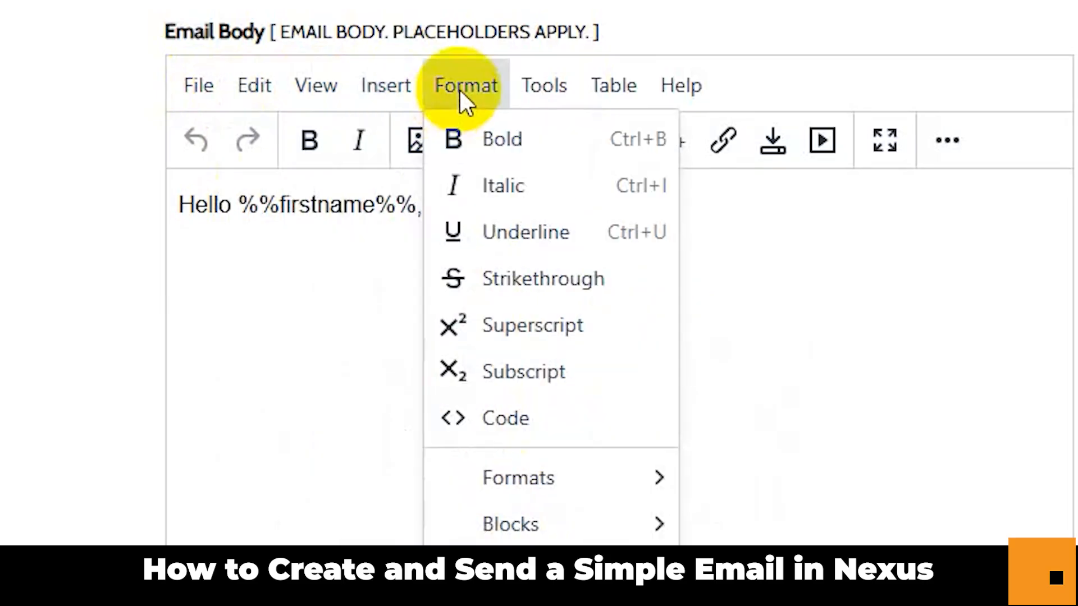
{"action": "mouse_move", "coordinate": [634, 605]}
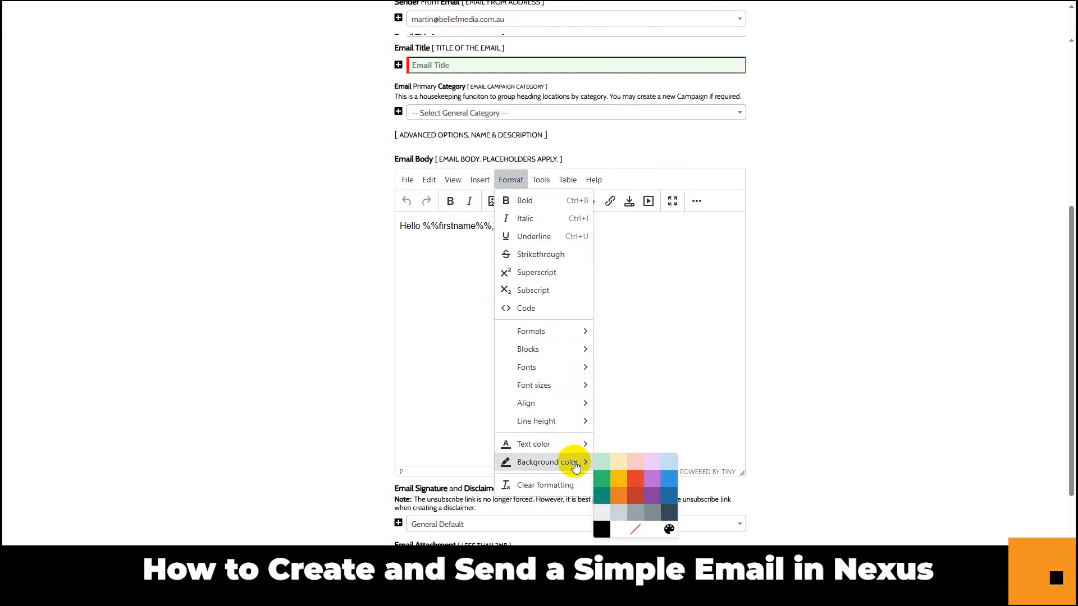
{"action": "mouse_move", "coordinate": [568, 178]}
{"action": "mouse_move", "coordinate": [596, 200]}
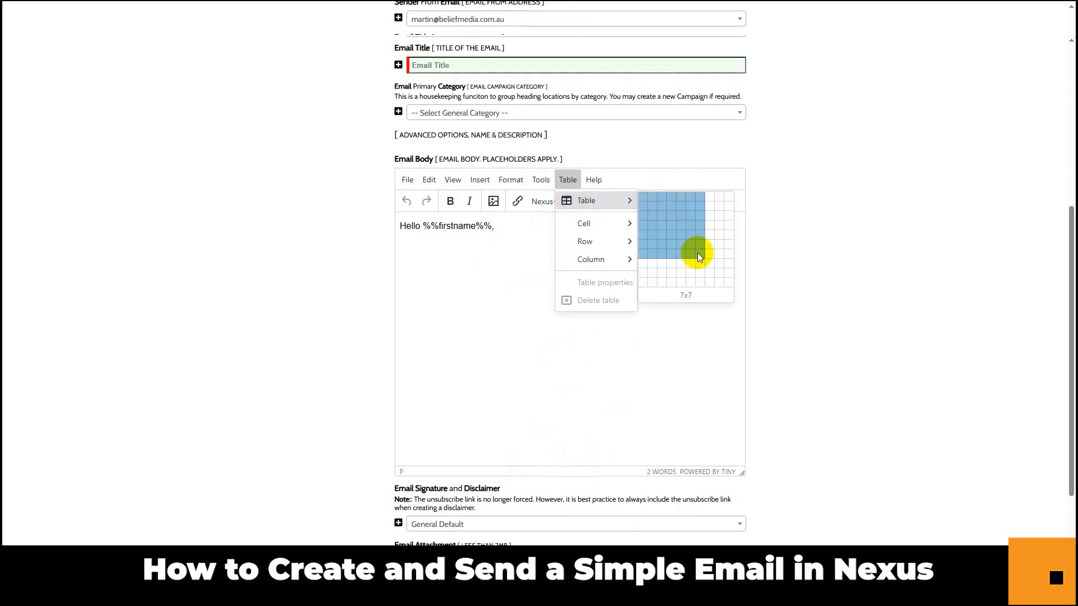
{"action": "left_click", "coordinate": [801, 163]}
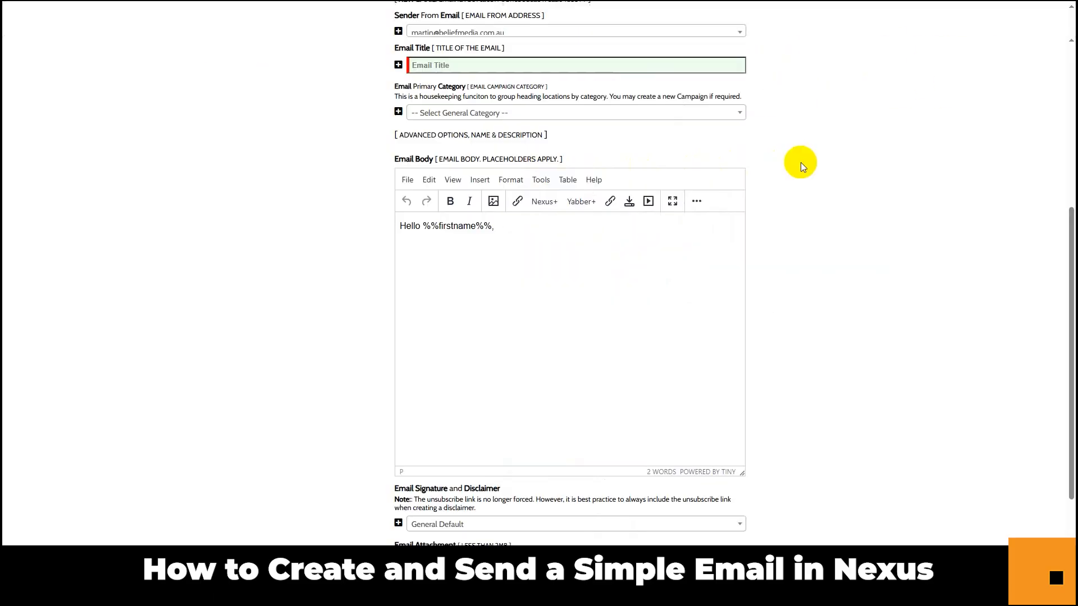
{"action": "left_click", "coordinate": [544, 202]}
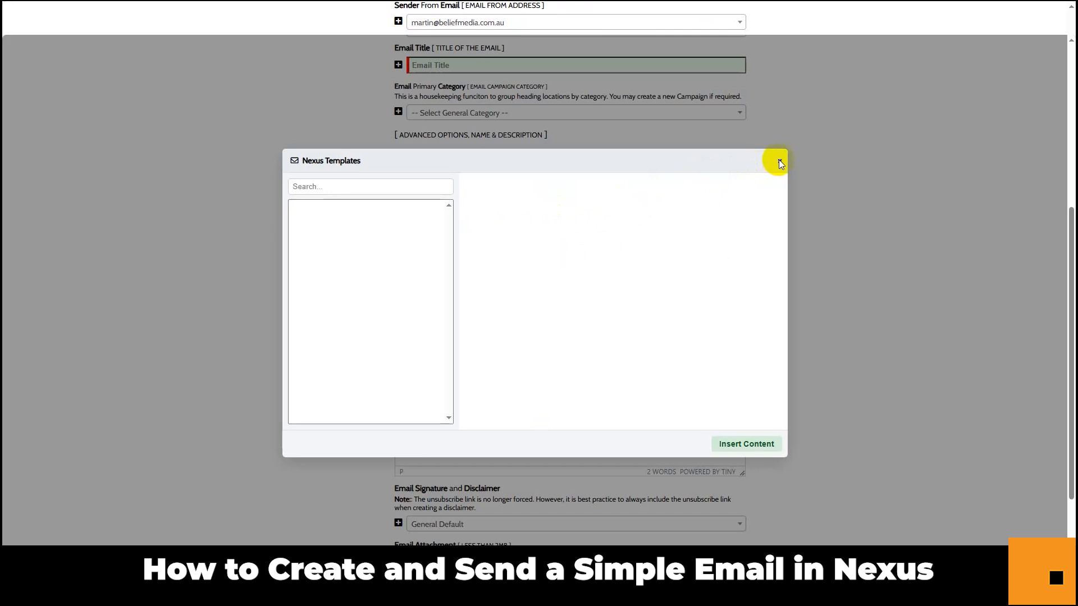
{"action": "left_click", "coordinate": [779, 163]}
{"action": "left_click", "coordinate": [587, 203]}
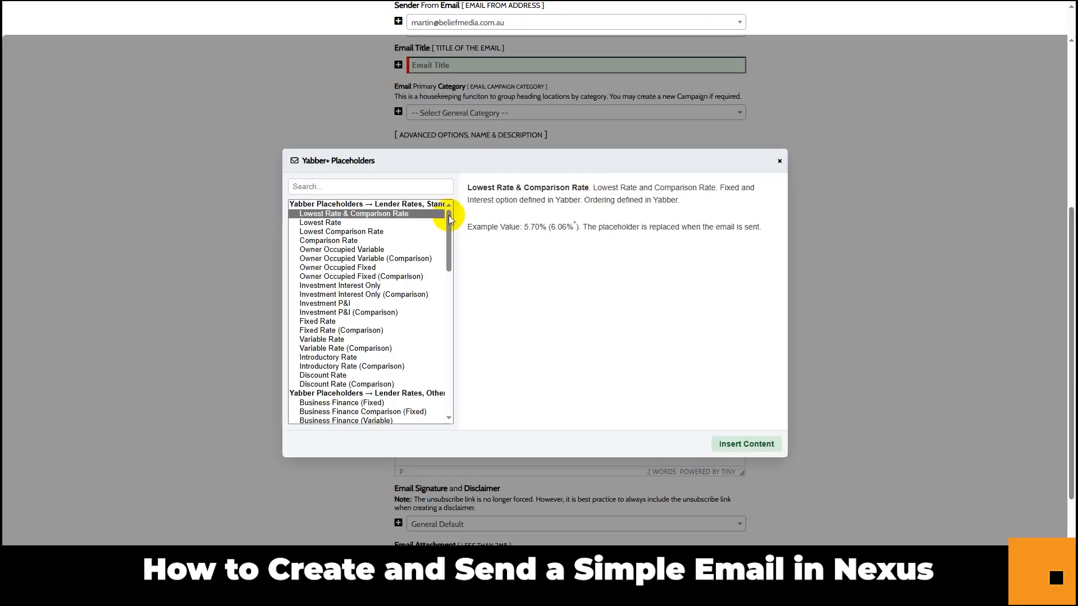
{"action": "left_click", "coordinate": [332, 355]}
{"action": "left_click", "coordinate": [778, 162]}
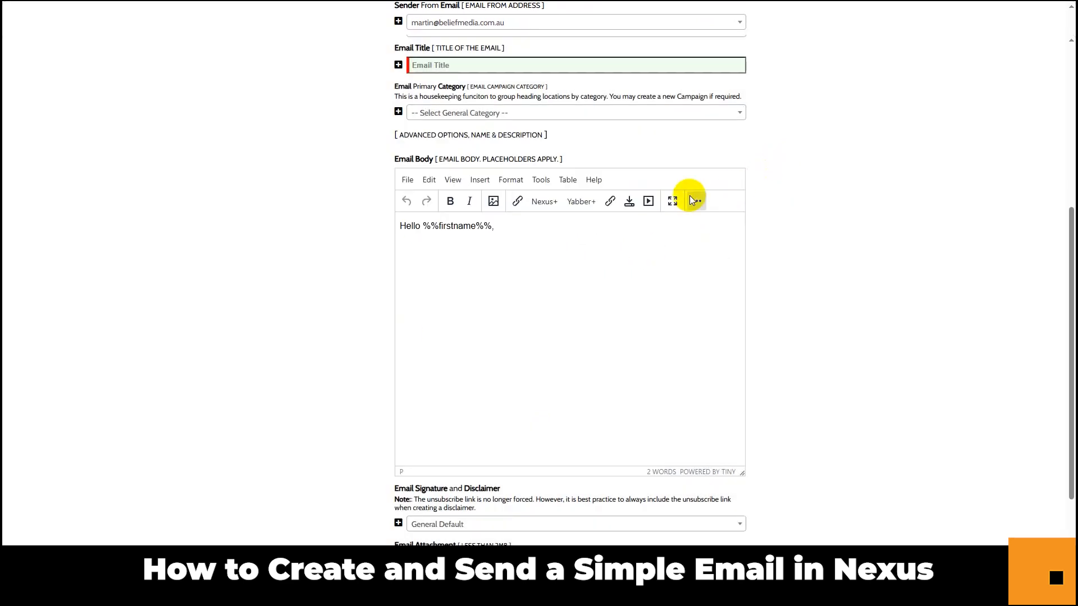
{"action": "left_click", "coordinate": [606, 205]}
{"action": "left_click", "coordinate": [348, 223]}
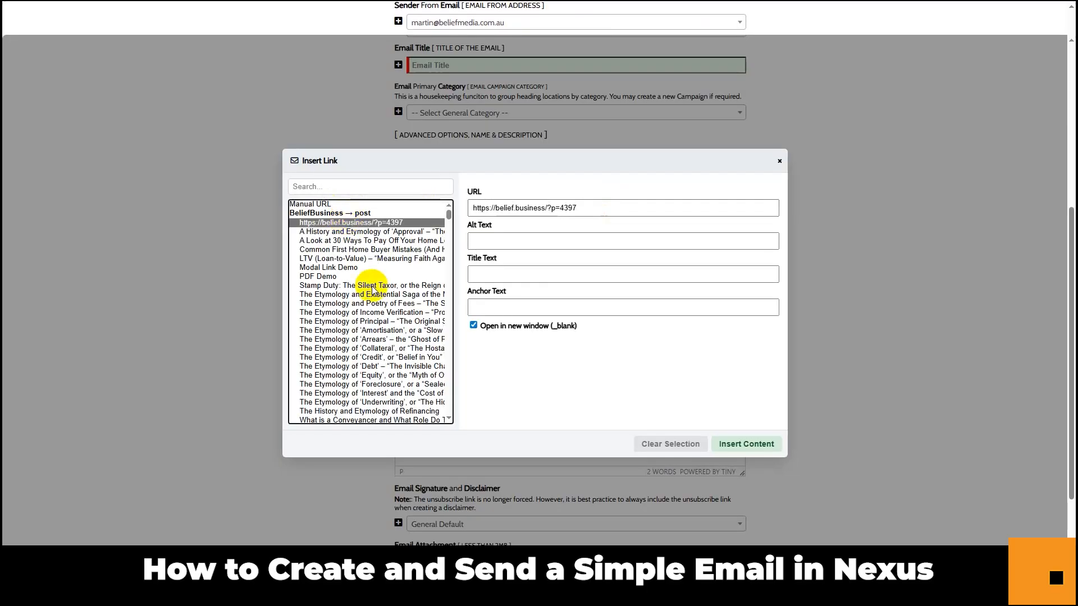
{"action": "left_click", "coordinate": [372, 286]}
{"action": "left_click", "coordinate": [367, 331]}
{"action": "left_click", "coordinate": [365, 359]}
{"action": "left_click", "coordinate": [780, 161]}
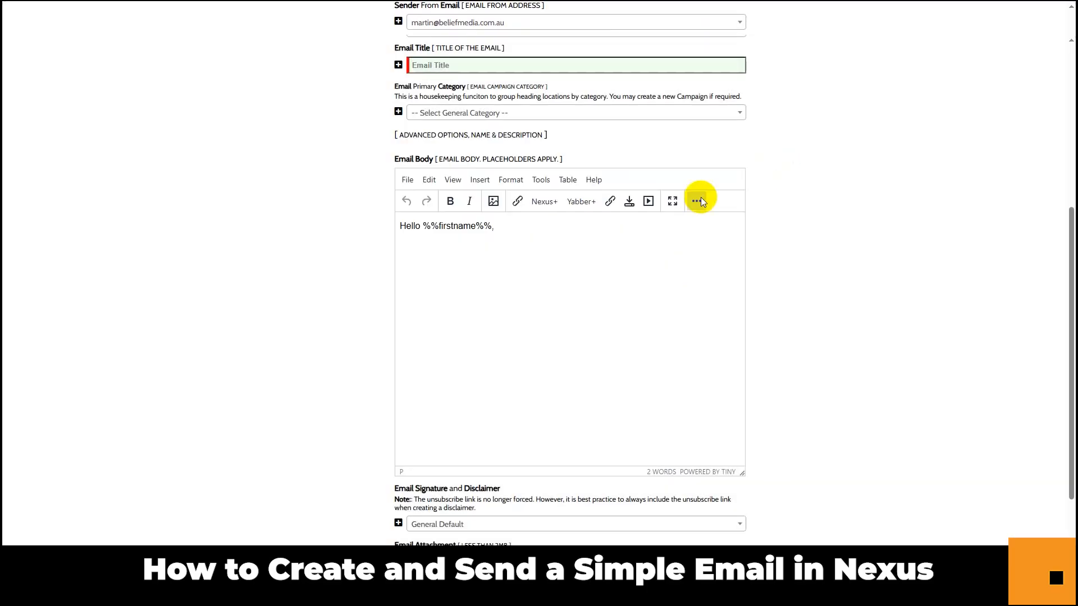
{"action": "left_click", "coordinate": [648, 202]}
{"action": "left_click", "coordinate": [368, 230]}
{"action": "left_click", "coordinate": [365, 284]}
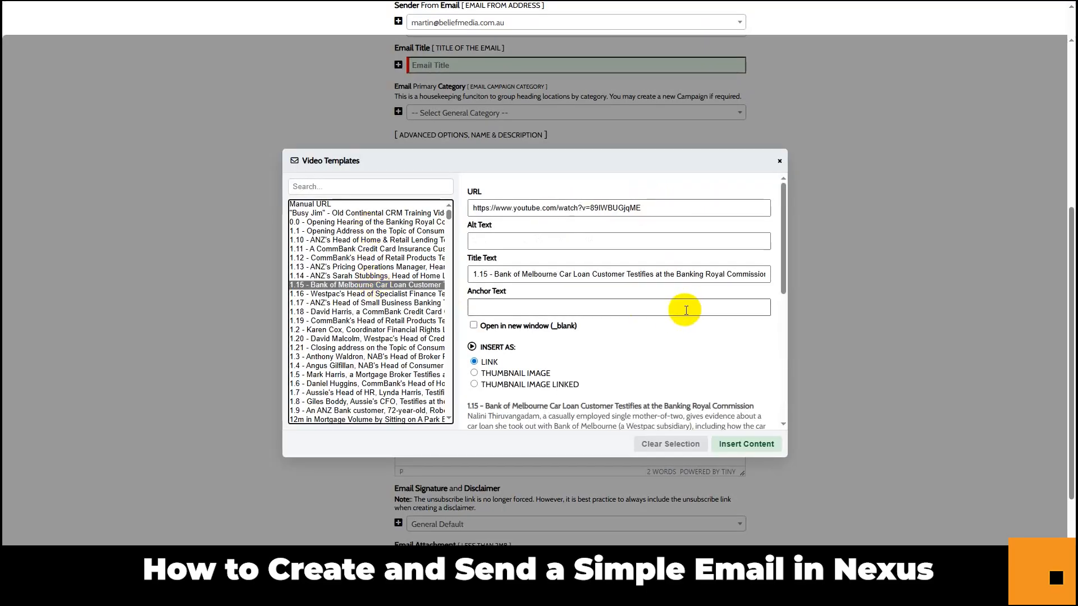
{"action": "scroll", "coordinate": [699, 298], "scroll_direction": "down", "scroll_amount": 5}
{"action": "left_click", "coordinate": [780, 161]}
{"action": "left_click", "coordinate": [649, 201]}
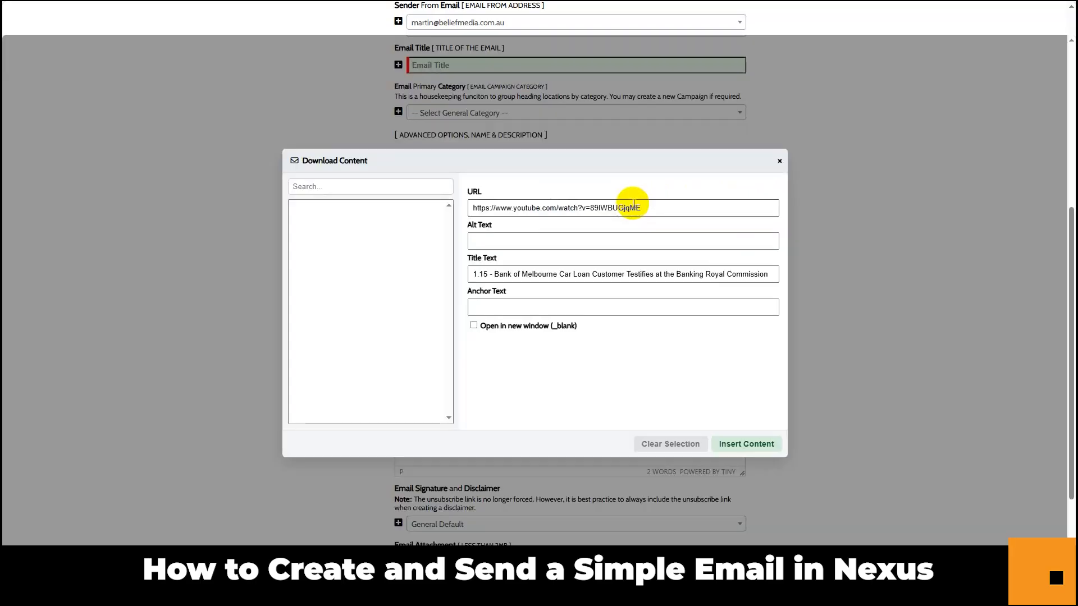
{"action": "left_click", "coordinate": [364, 295]}
{"action": "scroll", "coordinate": [355, 305], "scroll_direction": "down", "scroll_amount": 4}
{"action": "left_click", "coordinate": [368, 297]}
{"action": "left_click", "coordinate": [372, 262]}
{"action": "left_click", "coordinate": [351, 370]}
{"action": "left_click", "coordinate": [780, 161]}
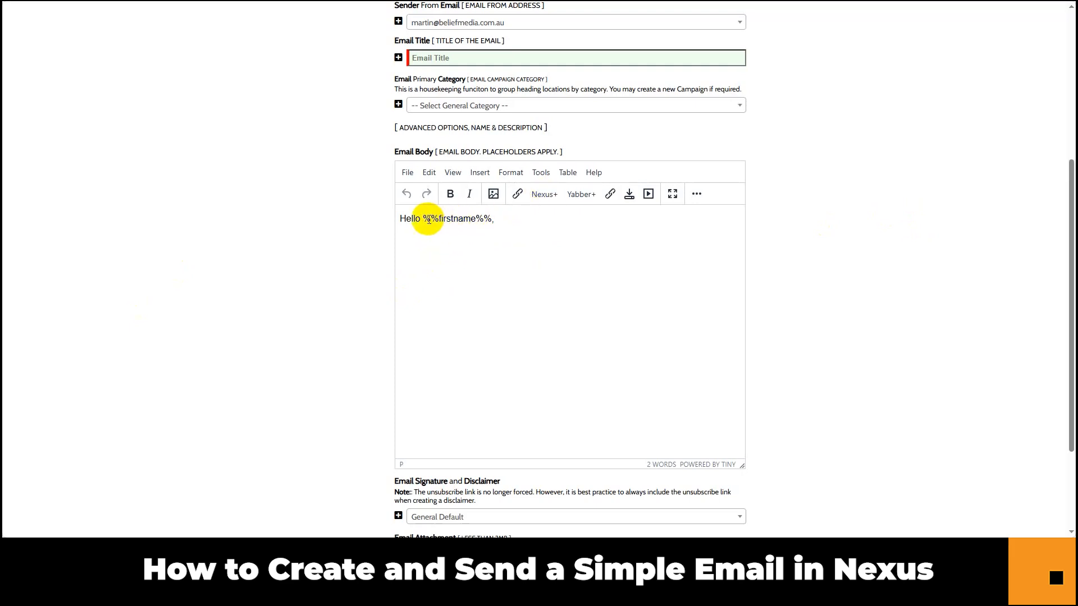
Glance at the saved Nexus email templates without inserting one, then bring up the Yabber+ Placeholders list.
{"action": "left_click", "coordinate": [546, 196]}
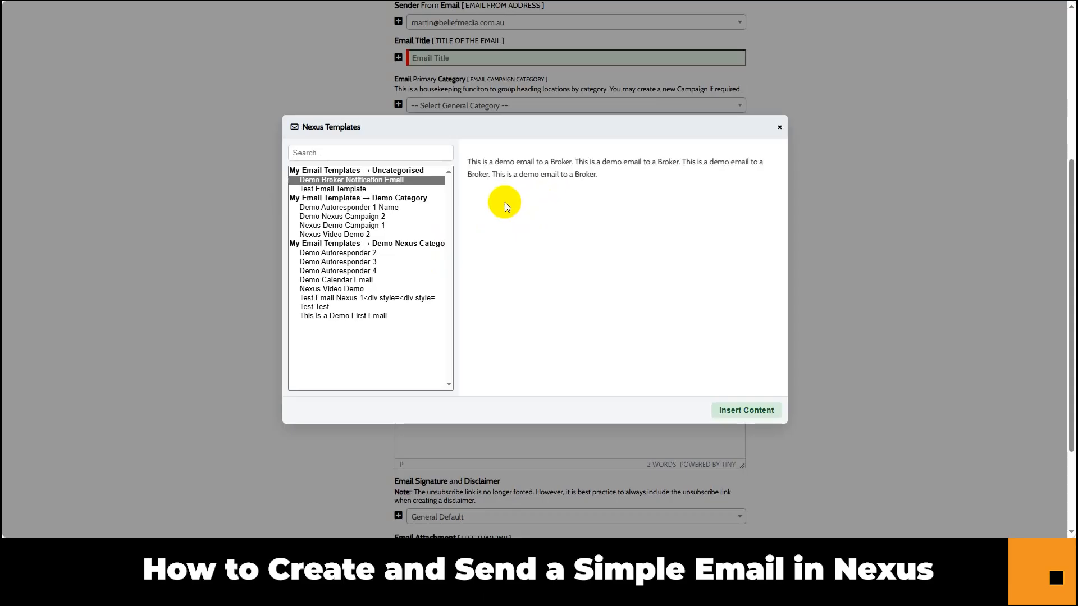
{"action": "left_click", "coordinate": [778, 128]}
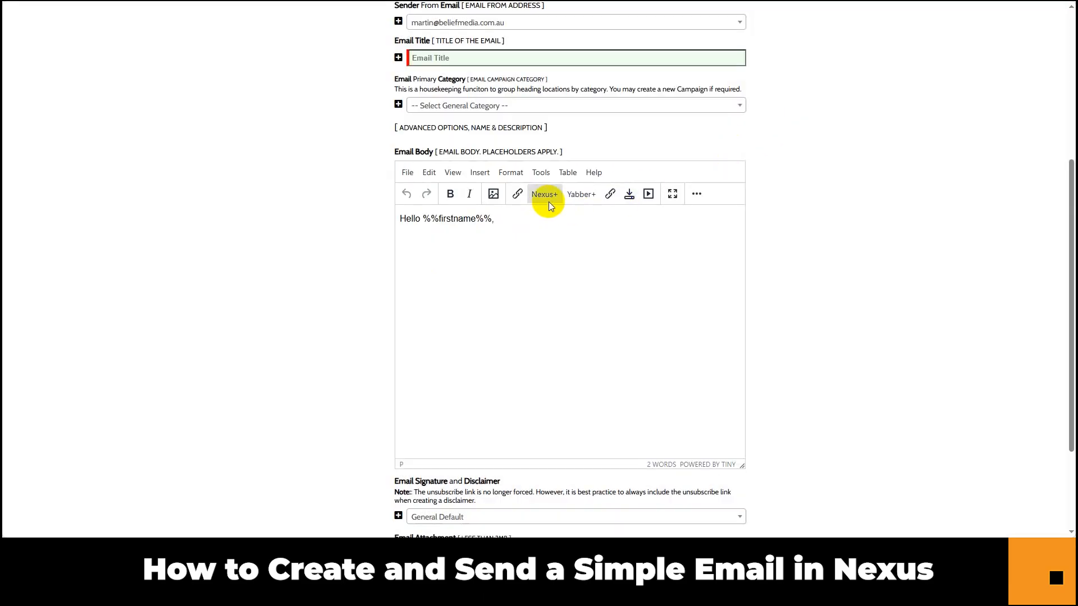
{"action": "left_click", "coordinate": [574, 196]}
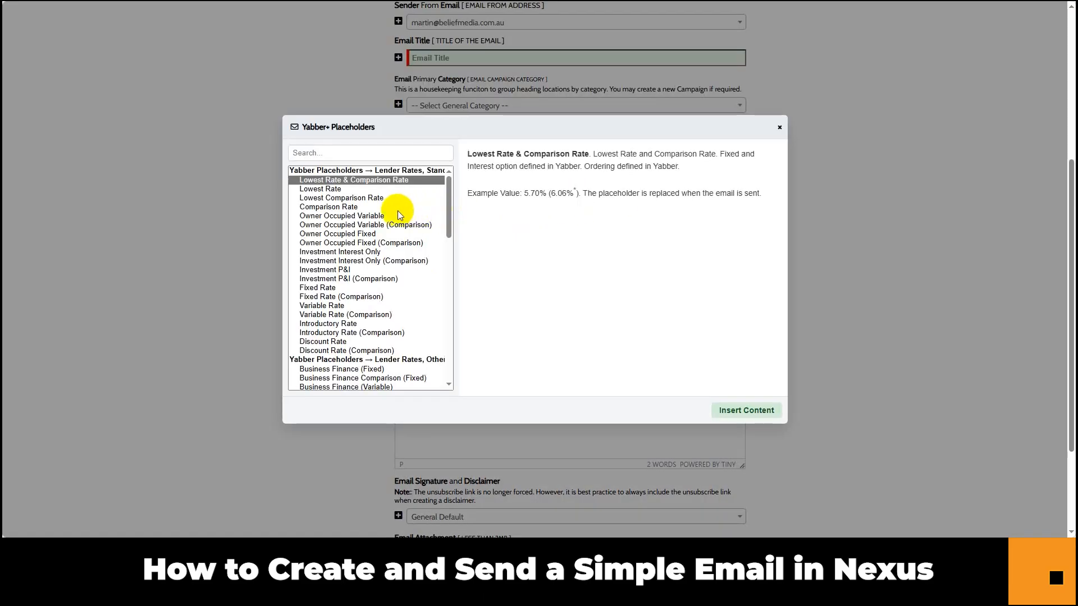
{"action": "left_click_drag", "start_coordinate": [443, 193], "coordinate": [443, 304]}
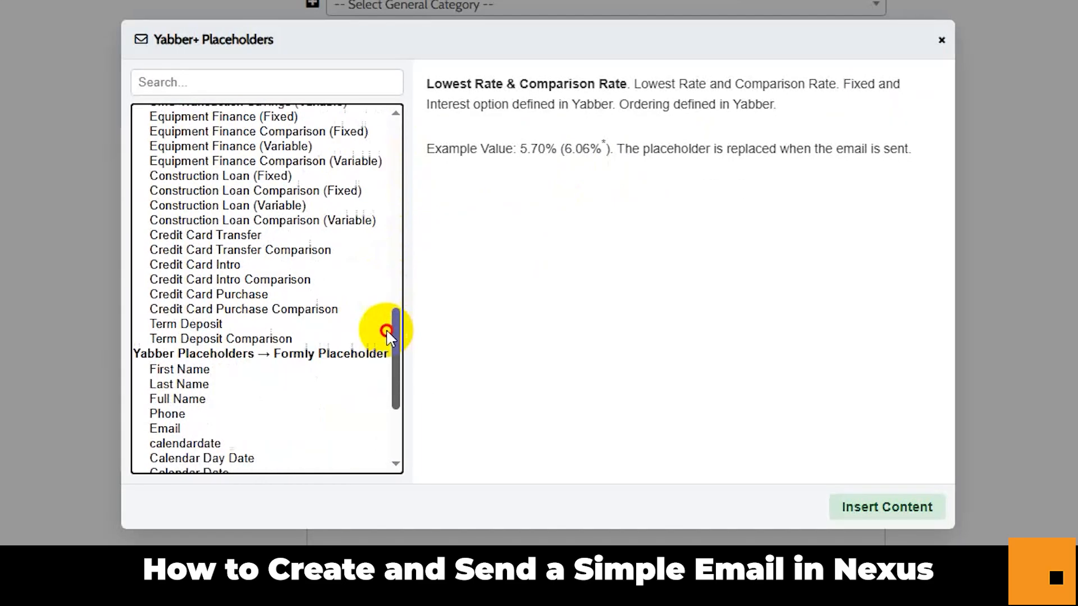
{"action": "left_click_drag", "start_coordinate": [387, 334], "coordinate": [386, 375]}
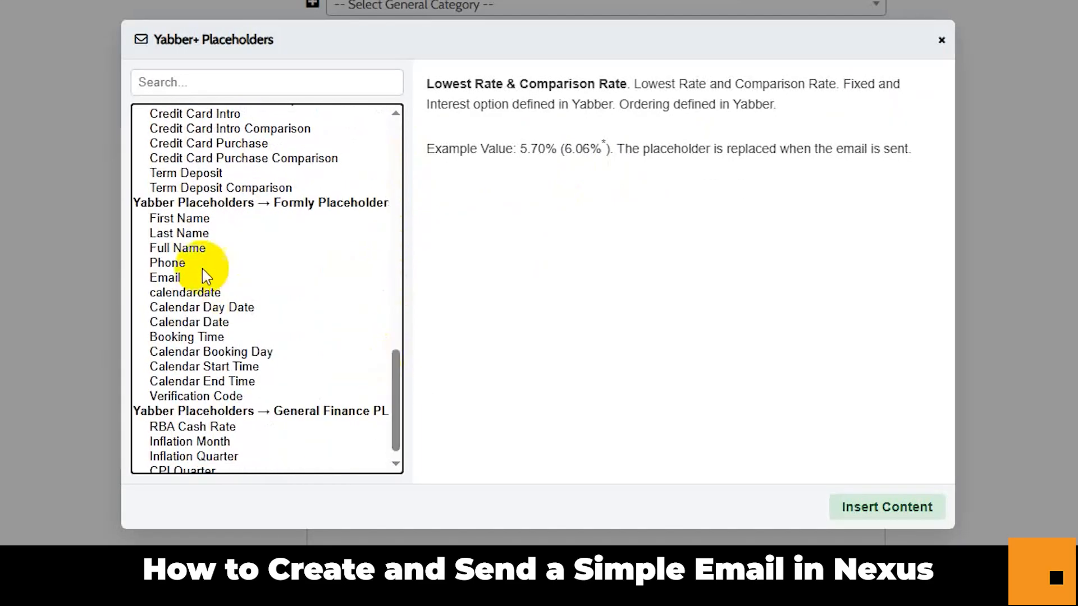
Preview the First Name placeholder and Formly booking placeholders like Booking Time and Calendar Date.
{"action": "left_click", "coordinate": [188, 220]}
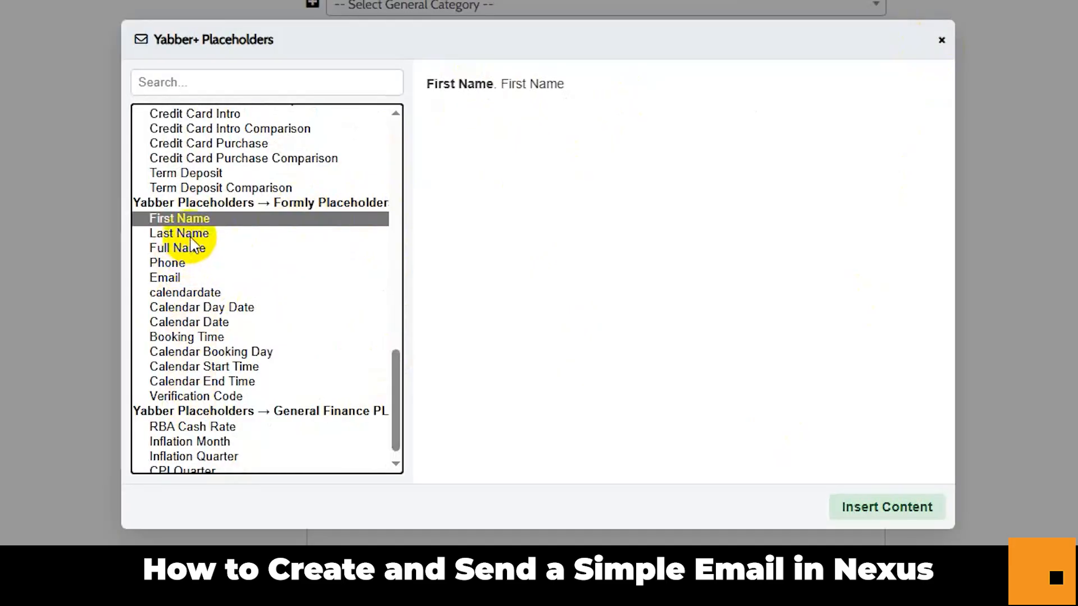
{"action": "left_click", "coordinate": [194, 352]}
{"action": "left_click", "coordinate": [199, 368]}
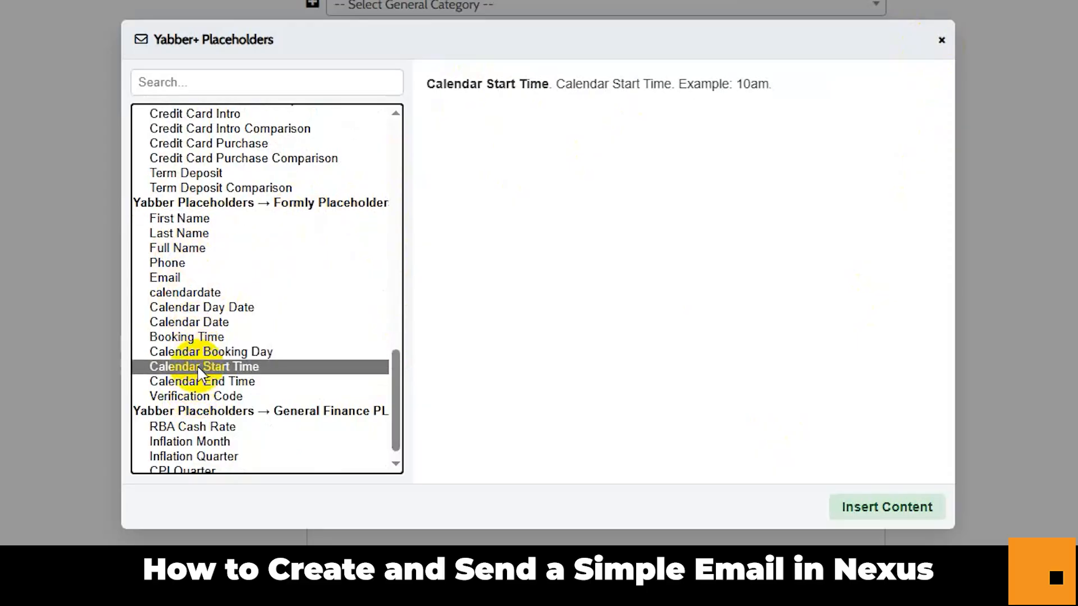
{"action": "left_click", "coordinate": [198, 338]}
{"action": "left_click", "coordinate": [200, 323]}
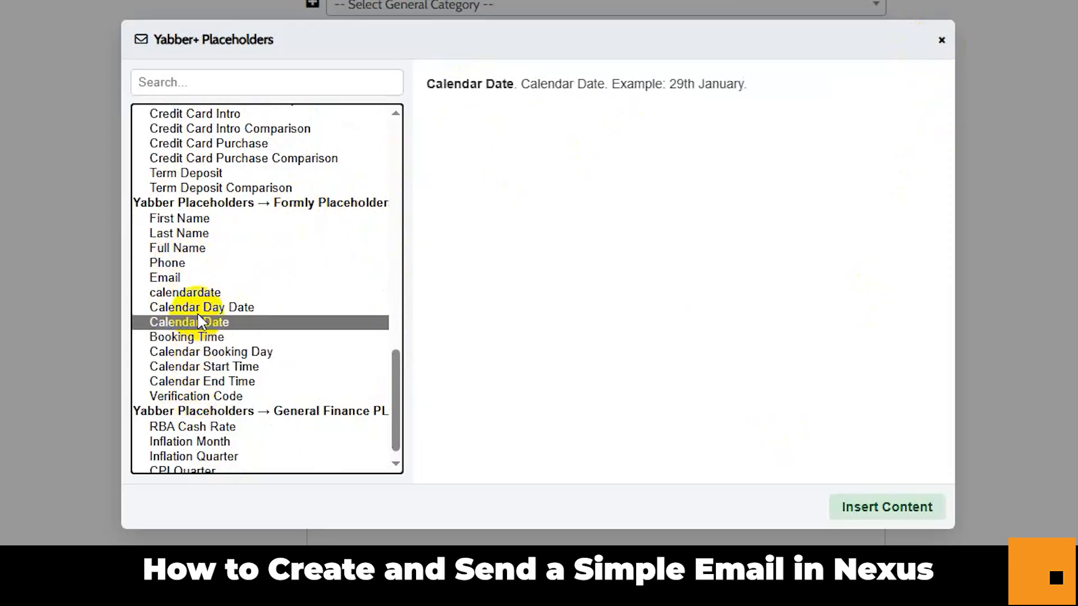
{"action": "left_click", "coordinate": [198, 308]}
{"action": "left_click", "coordinate": [199, 323]}
{"action": "left_click", "coordinate": [199, 338]}
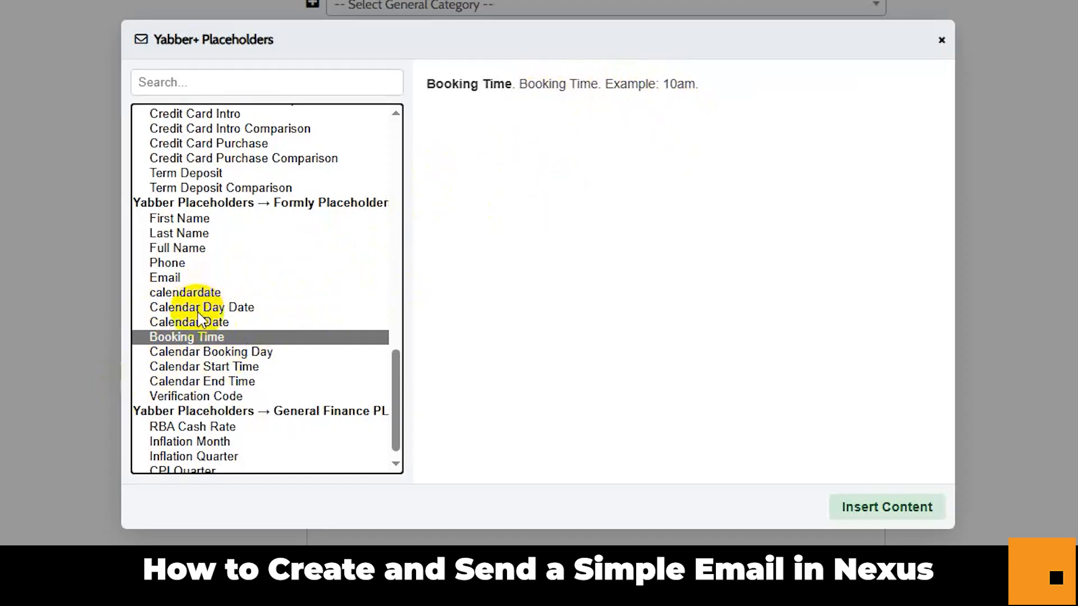
Check the calendar placeholder descriptions, including Calendar Start and End Time, then close the list.
{"action": "left_click", "coordinate": [179, 296]}
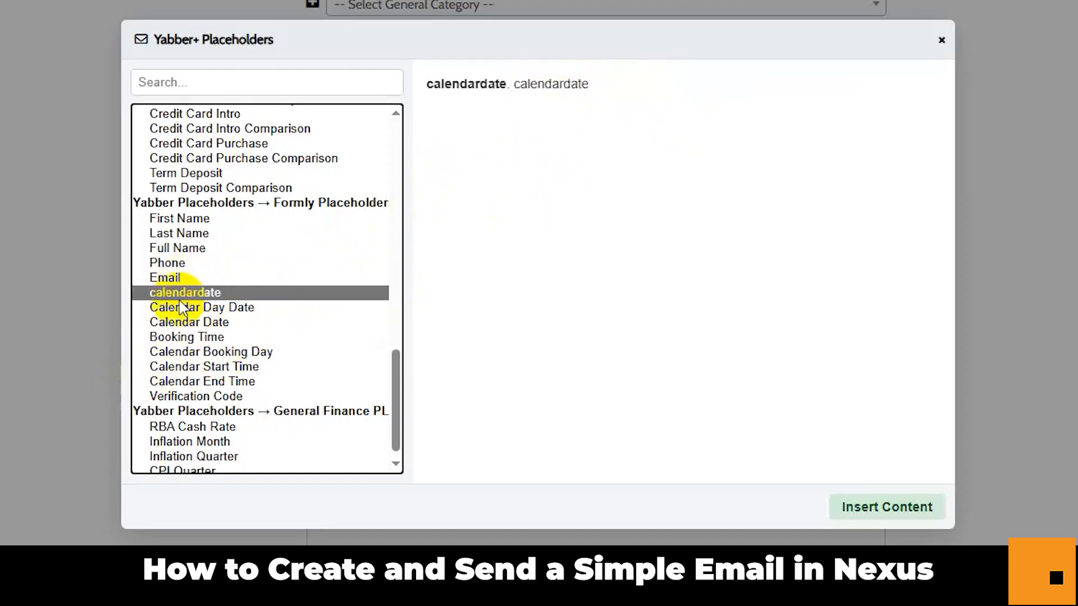
{"action": "left_click", "coordinate": [178, 308]}
{"action": "left_click", "coordinate": [179, 324]}
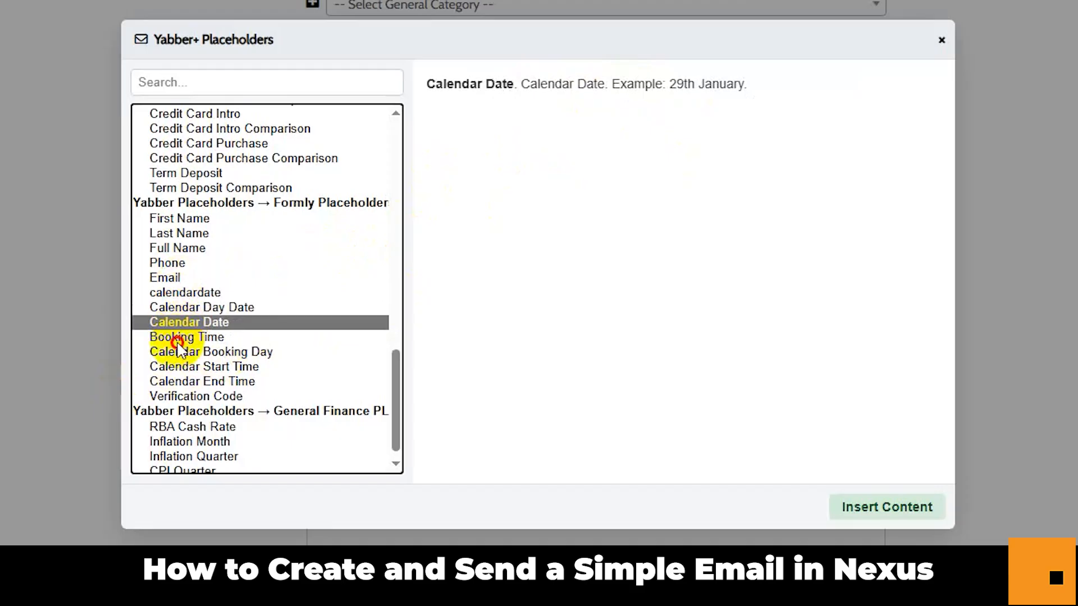
{"action": "left_click", "coordinate": [177, 339]}
{"action": "left_click", "coordinate": [179, 354]}
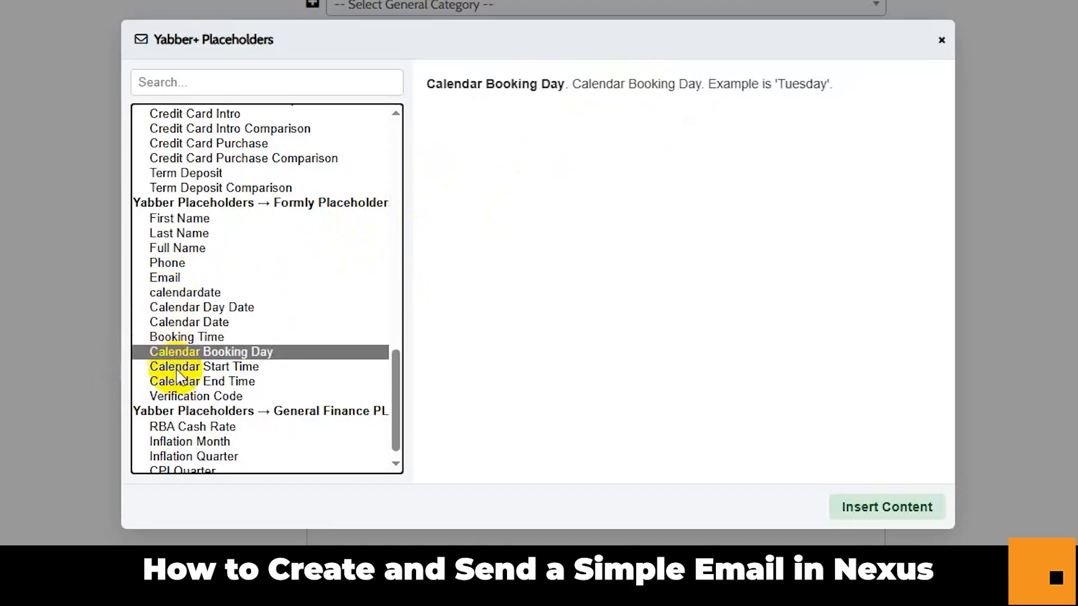
{"action": "left_click", "coordinate": [177, 368]}
{"action": "left_click", "coordinate": [191, 381]}
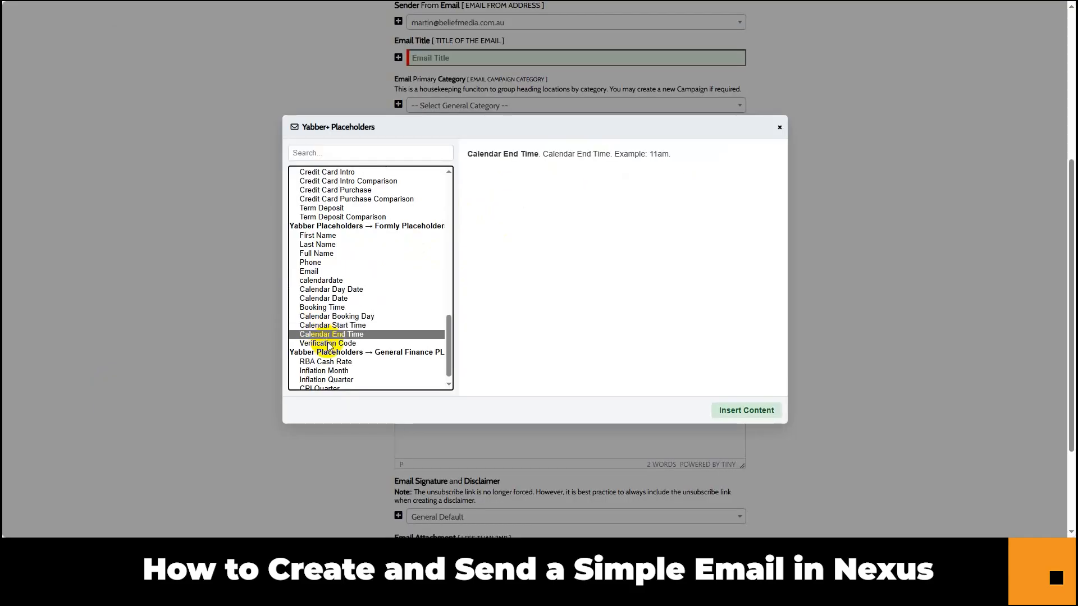
{"action": "left_click", "coordinate": [329, 344]}
{"action": "left_click", "coordinate": [330, 325]}
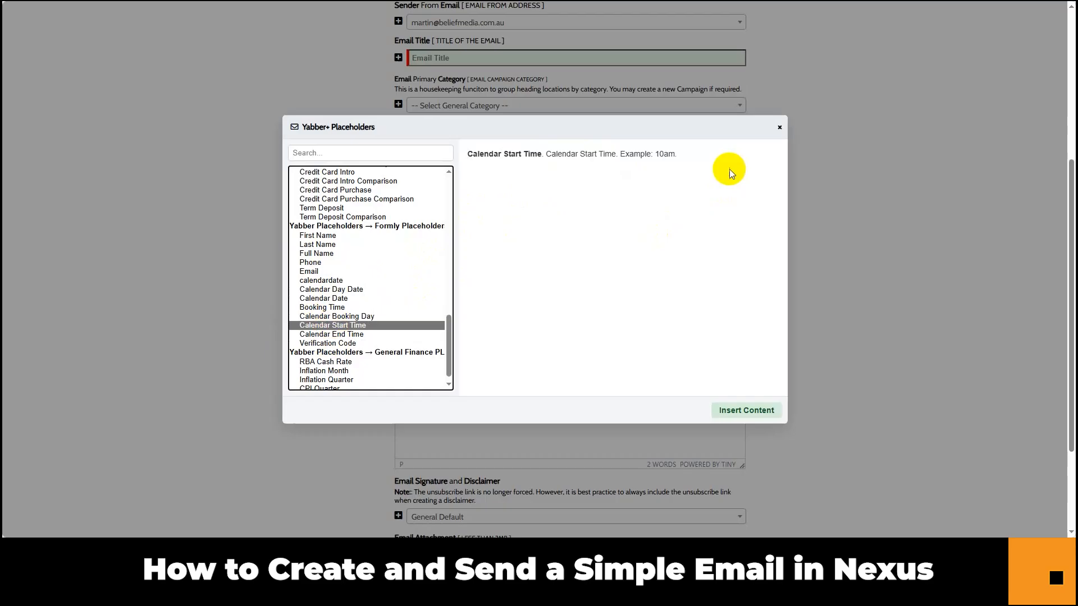
{"action": "left_click", "coordinate": [780, 129]}
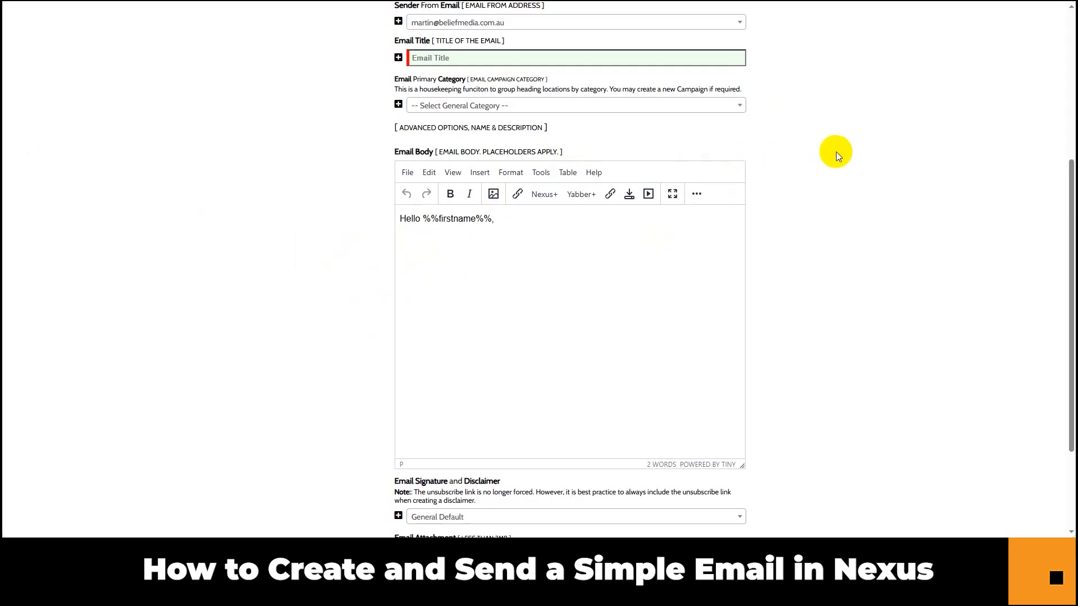
Paste 'Time to Get Those Videos Completed' as the email title and choose category BM Clients.
{"action": "scroll", "coordinate": [895, 139], "scroll_direction": "up", "scroll_amount": 1}
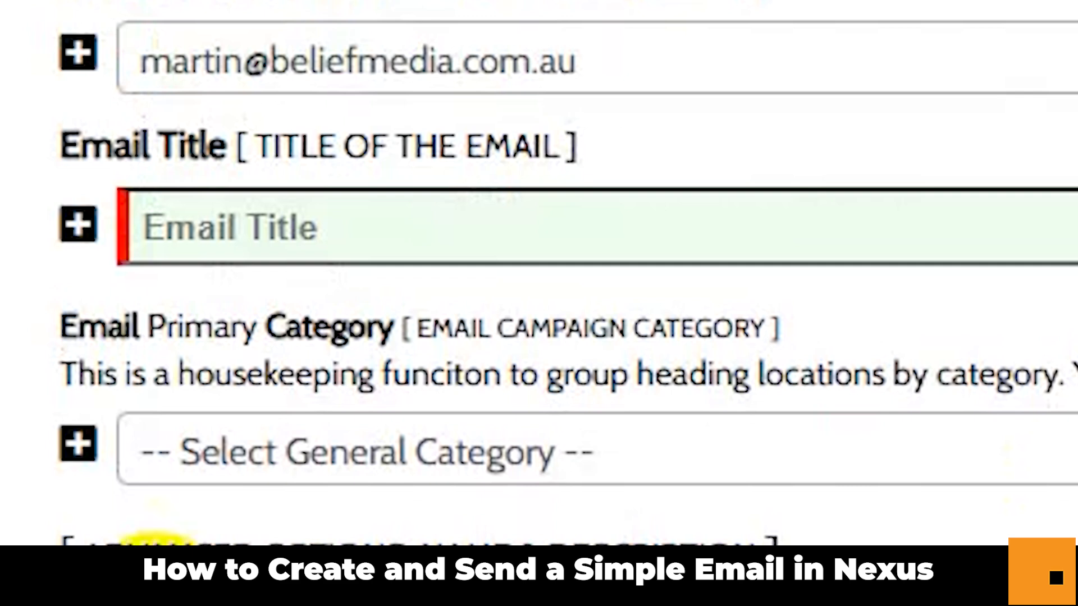
{"action": "left_click", "coordinate": [258, 228]}
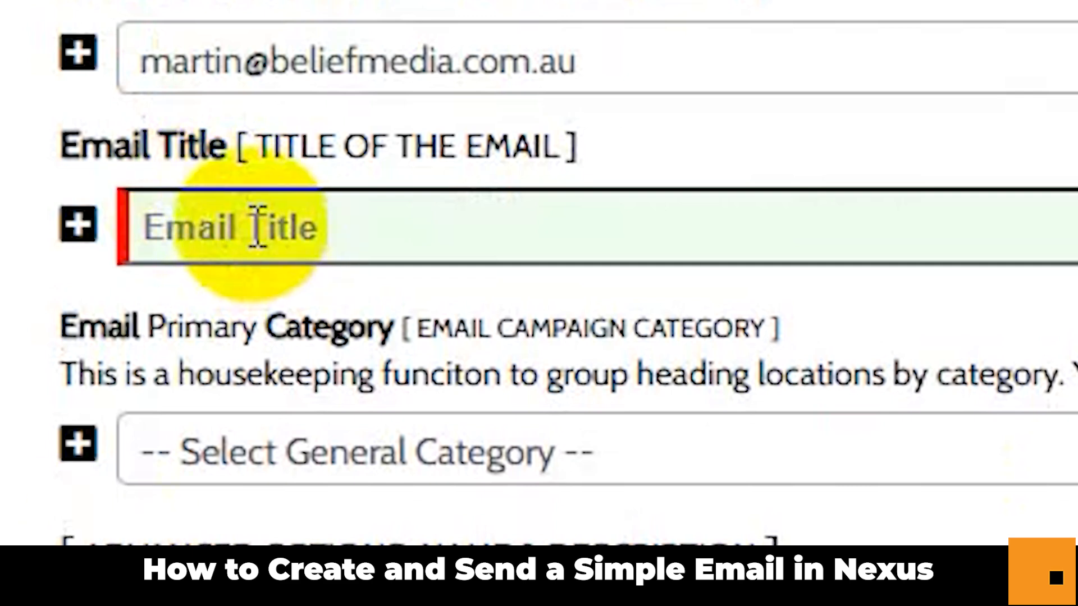
{"action": "type", "text": "Time to Get Those Videos Completed"}
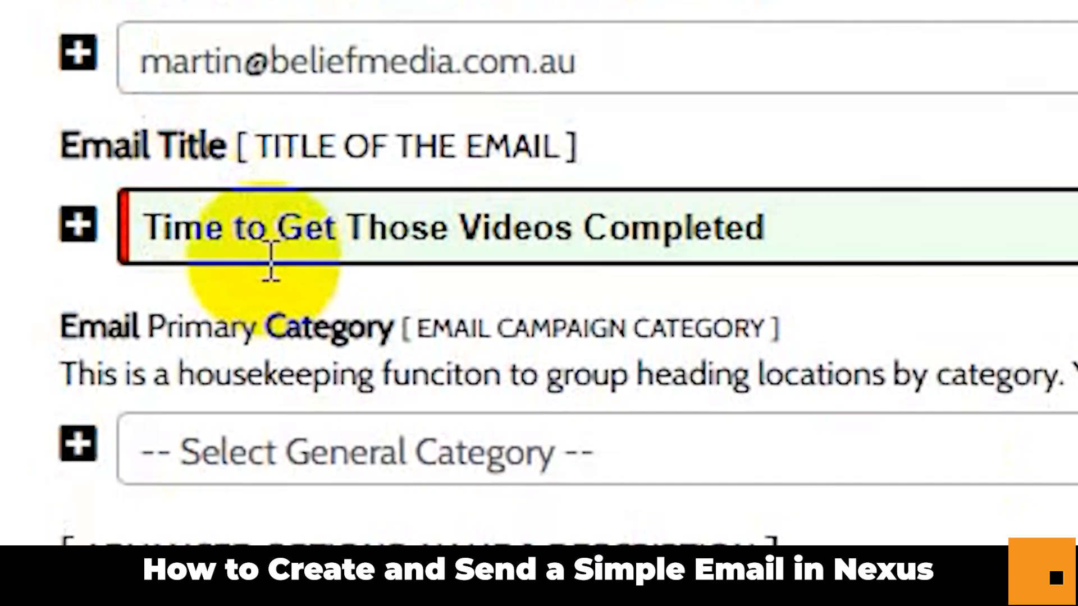
{"action": "left_click", "coordinate": [354, 449]}
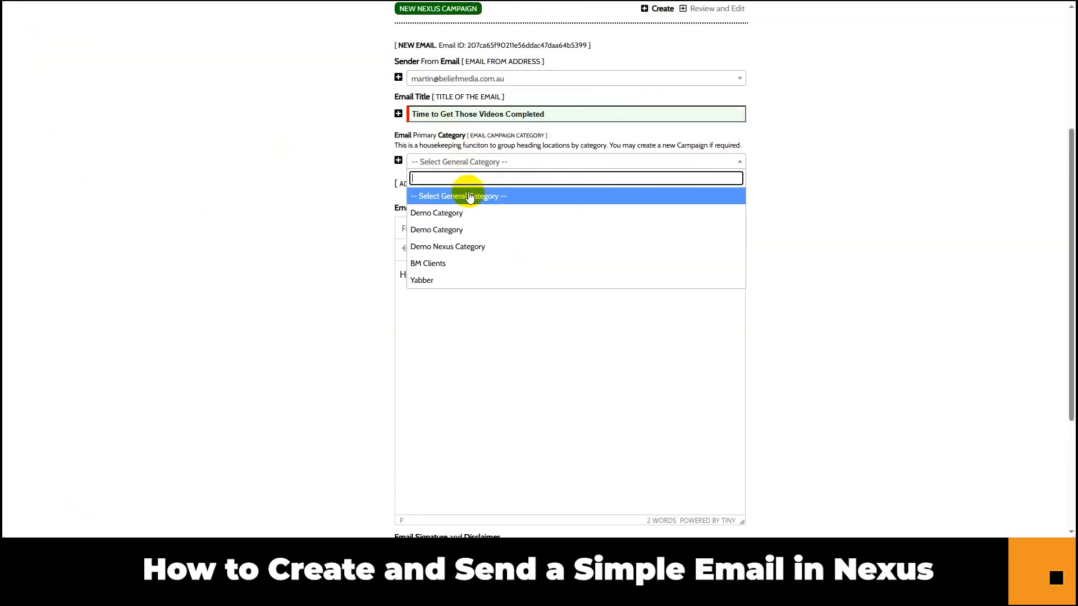
{"action": "left_click", "coordinate": [457, 266]}
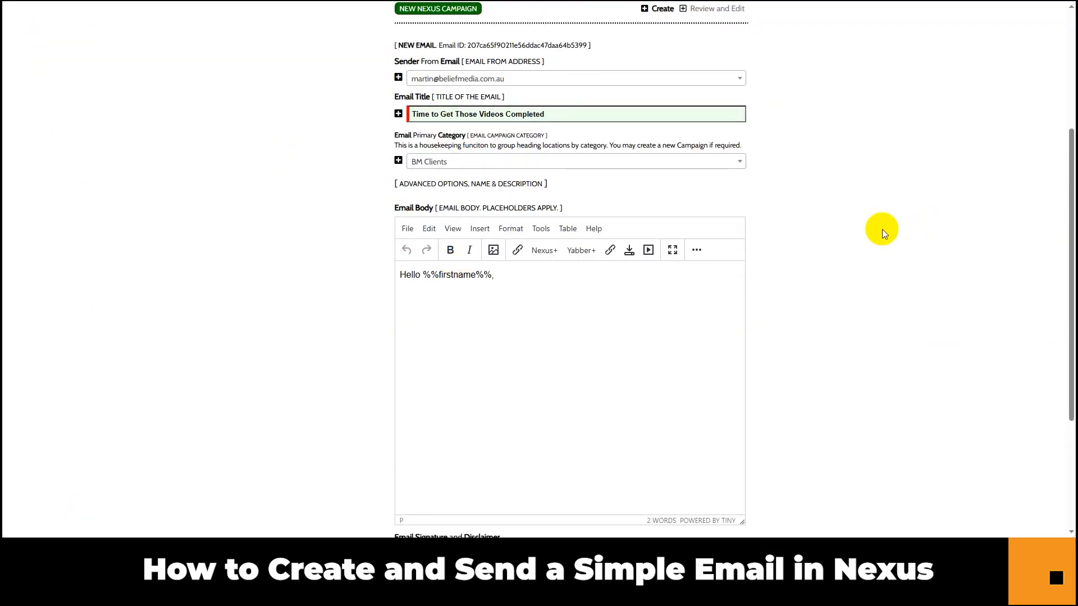
Add a new line below the greeting in the email body.
{"action": "scroll", "coordinate": [908, 243], "scroll_direction": "down", "scroll_amount": 2}
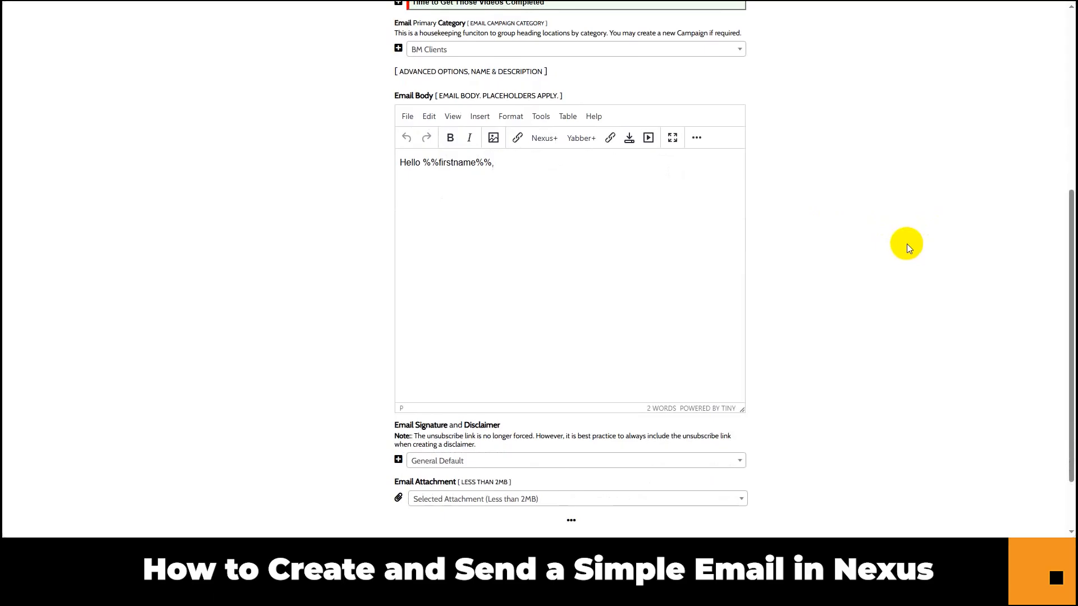
{"action": "scroll", "coordinate": [907, 244], "scroll_direction": "up", "scroll_amount": 1}
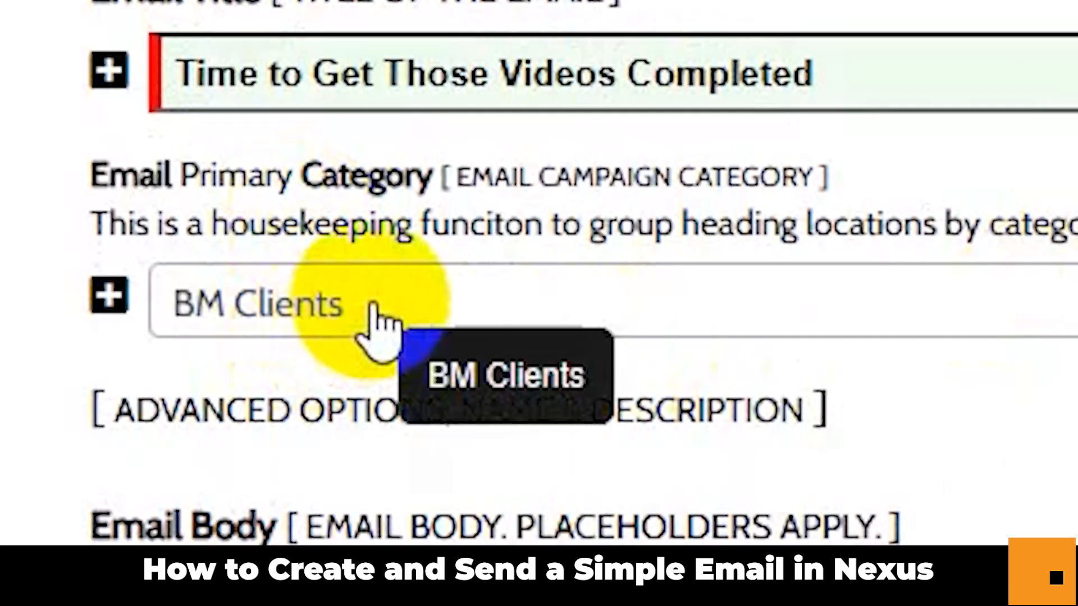
{"action": "left_click", "coordinate": [373, 306]}
{"action": "left_click", "coordinate": [373, 307]}
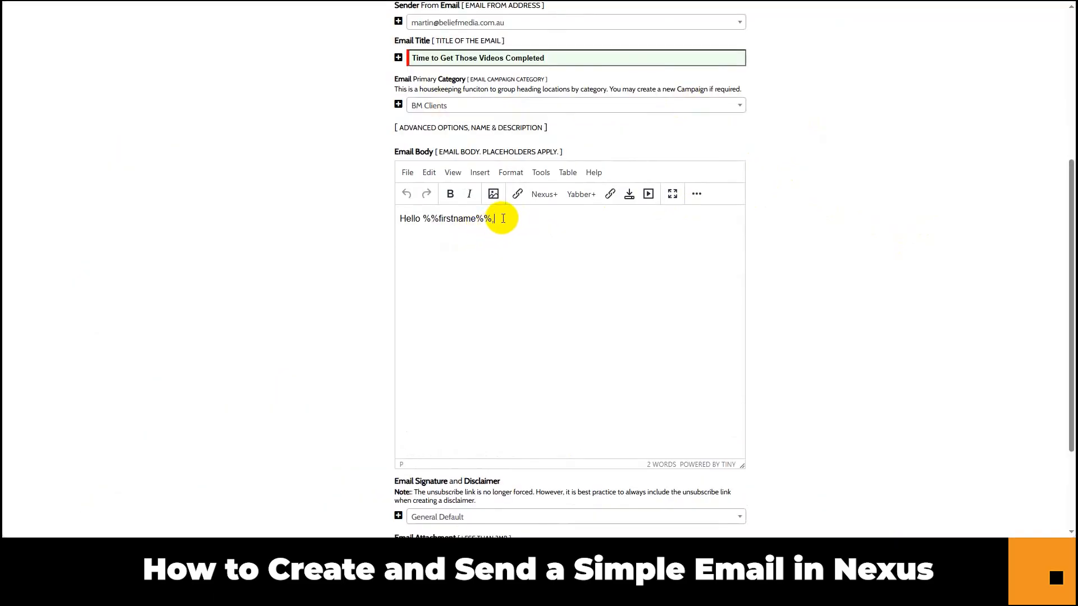
{"action": "key", "text": "Return"}
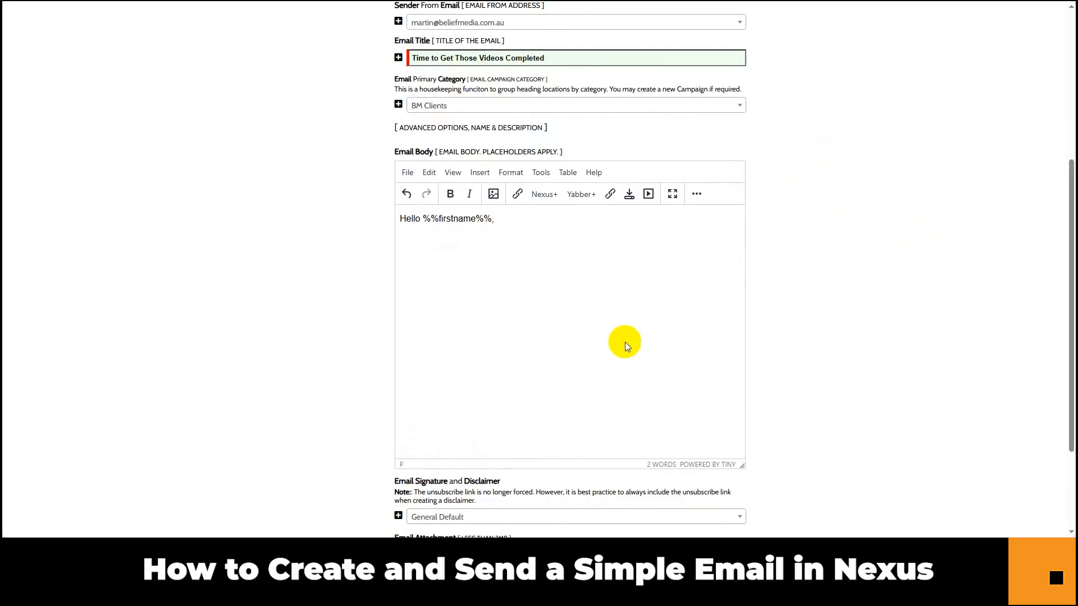
Replace the greeting line with the full prepared 406-word email text.
{"action": "left_click_drag", "start_coordinate": [497, 219], "coordinate": [392, 217]}
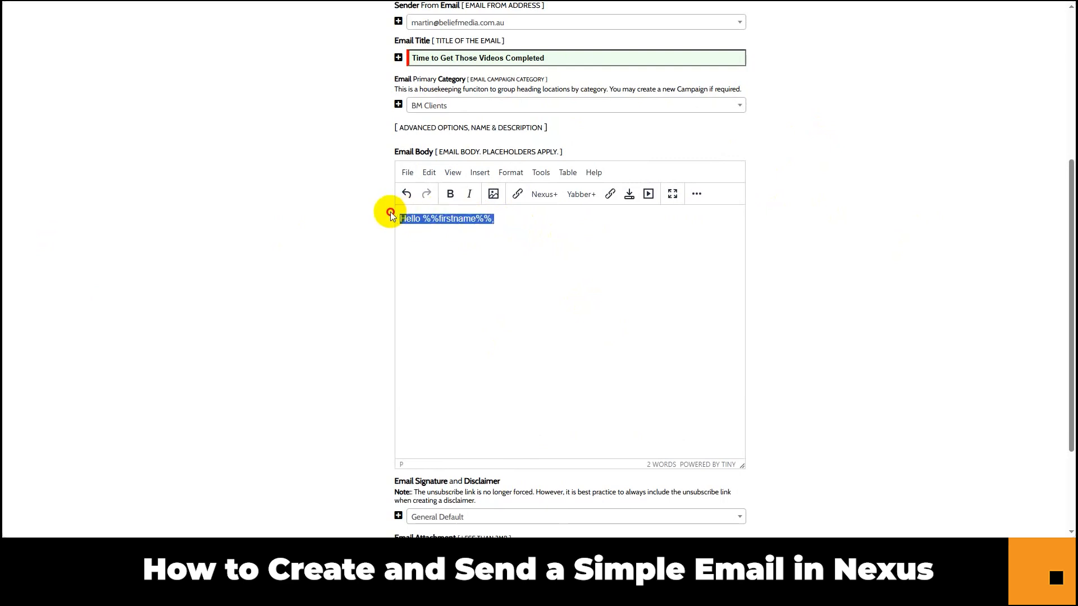
{"action": "key", "text": "ctrl+v"}
{"action": "scroll", "coordinate": [699, 311], "scroll_direction": "up", "scroll_amount": 2}
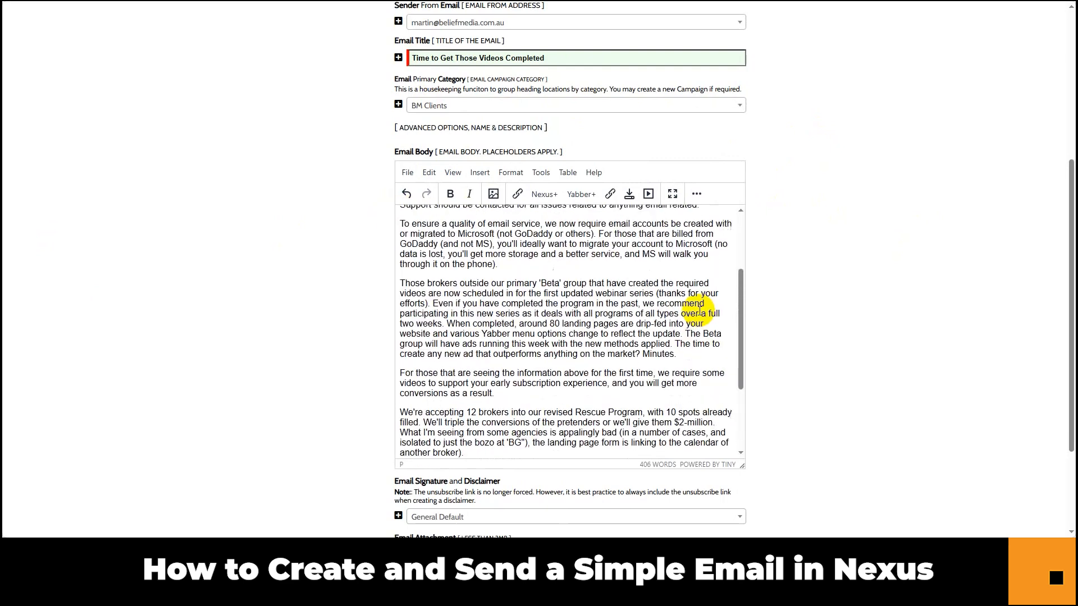
{"action": "scroll", "coordinate": [699, 311], "scroll_direction": "up", "scroll_amount": 3}
Make the word Distribution bold, then select the words Facebook Group further down.
{"action": "left_click_drag", "start_coordinate": [450, 238], "coordinate": [394, 238]}
{"action": "left_click", "coordinate": [451, 193]}
{"action": "left_click", "coordinate": [466, 257]}
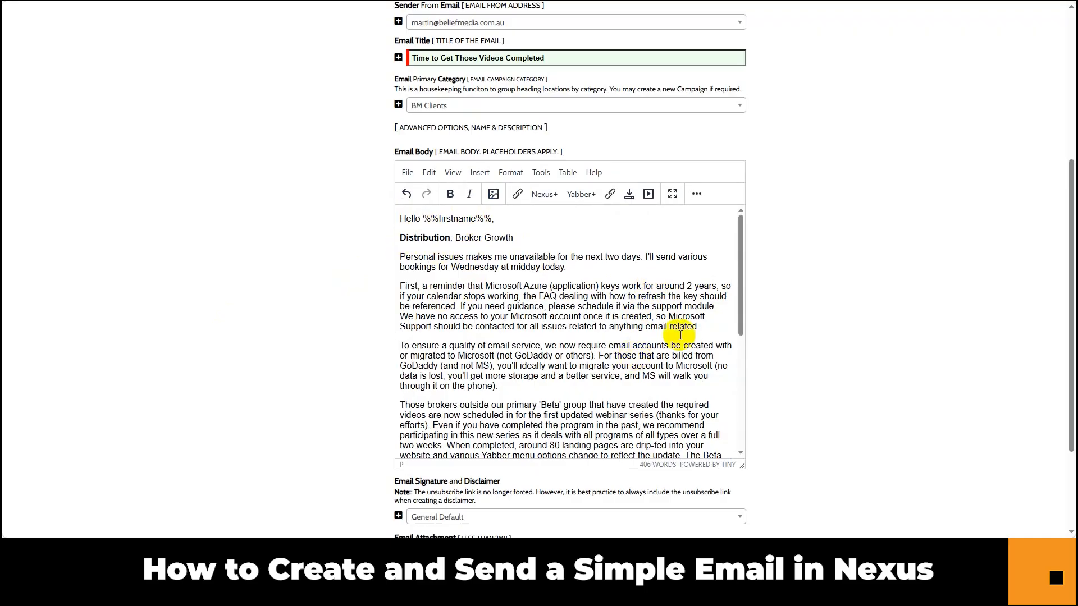
{"action": "scroll", "coordinate": [743, 292], "scroll_direction": "down", "scroll_amount": 3}
{"action": "scroll", "coordinate": [646, 333], "scroll_direction": "down", "scroll_amount": 1}
{"action": "scroll", "coordinate": [646, 333], "scroll_direction": "down", "scroll_amount": 1}
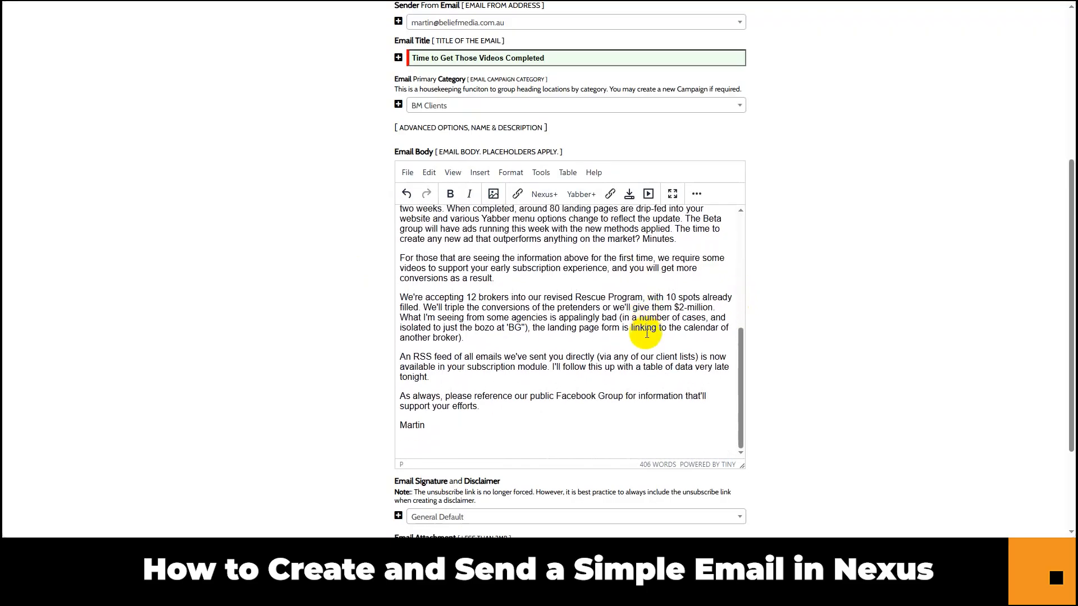
{"action": "left_click_drag", "start_coordinate": [385, 281], "coordinate": [698, 289]}
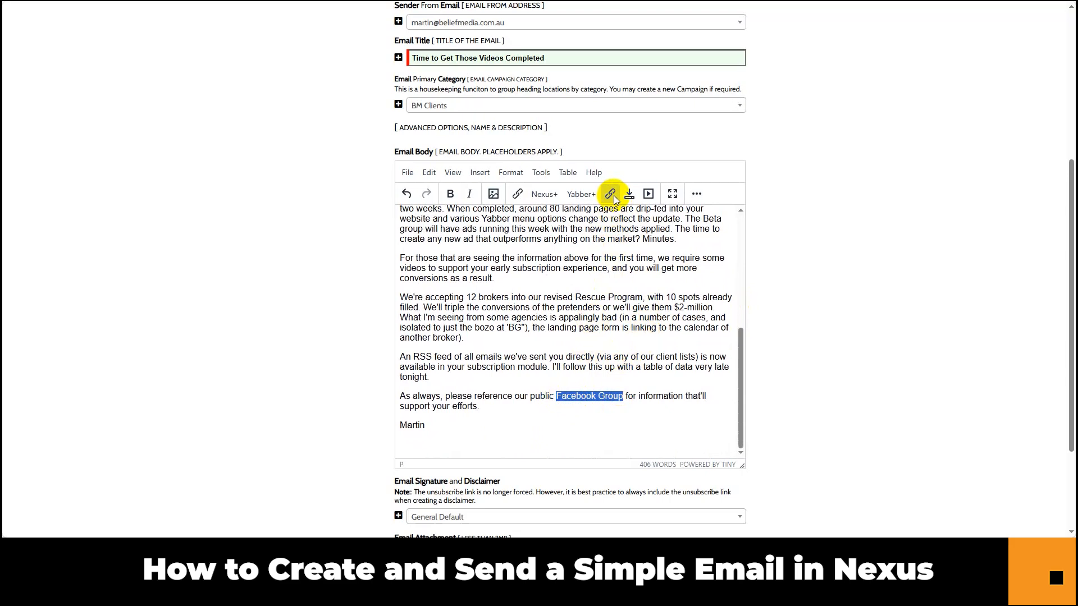
{"action": "left_click", "coordinate": [612, 196]}
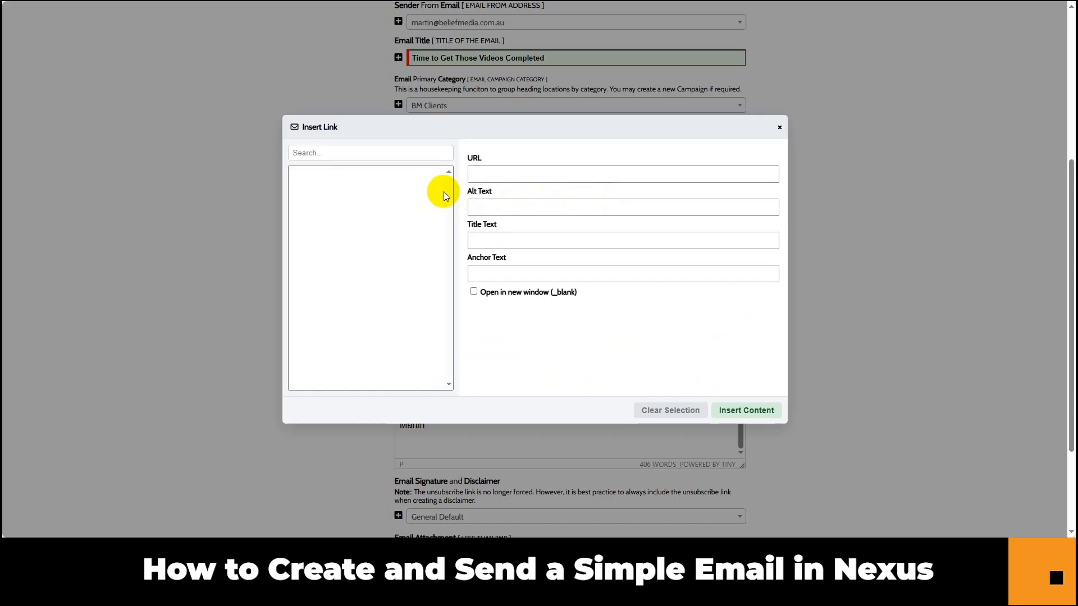
{"action": "left_click_drag", "start_coordinate": [448, 191], "coordinate": [453, 231]}
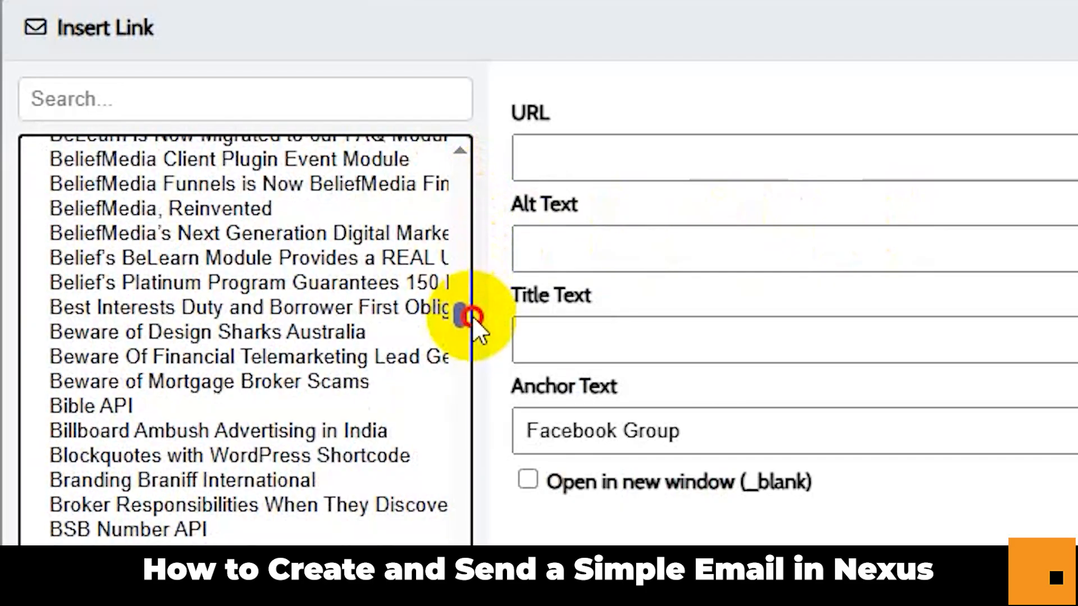
{"action": "left_click_drag", "start_coordinate": [473, 315], "coordinate": [473, 330]}
{"action": "left_click", "coordinate": [144, 96]}
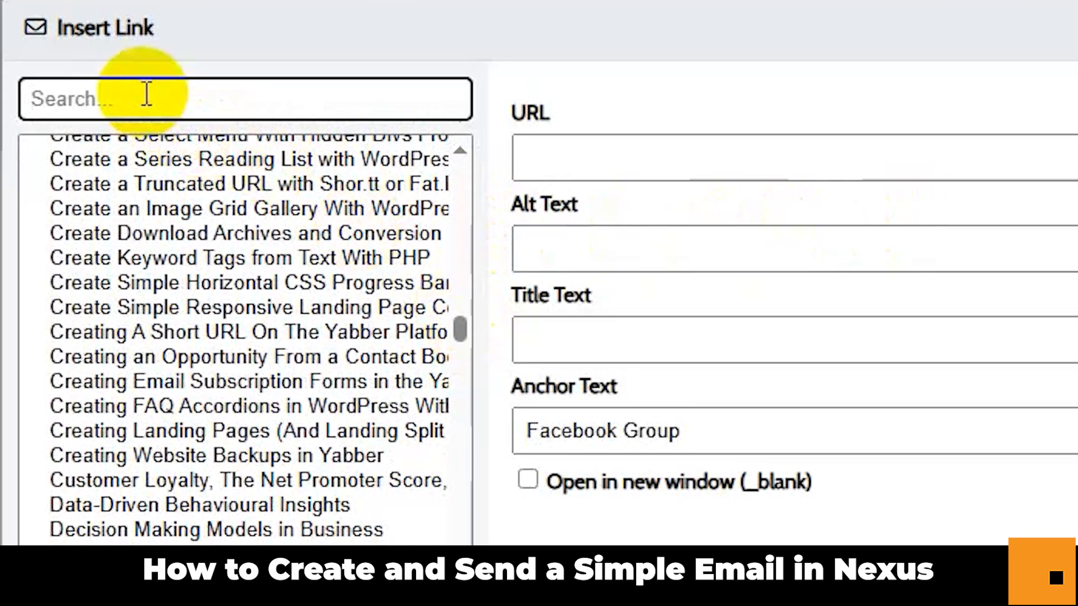
{"action": "type", "text": "broker"}
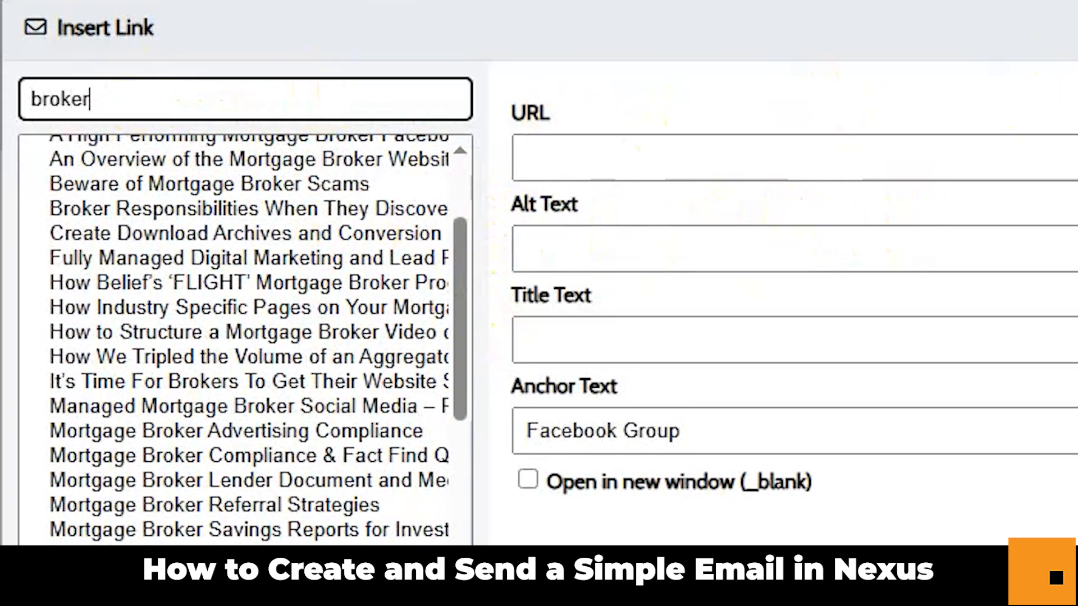
{"action": "left_click", "coordinate": [362, 303]}
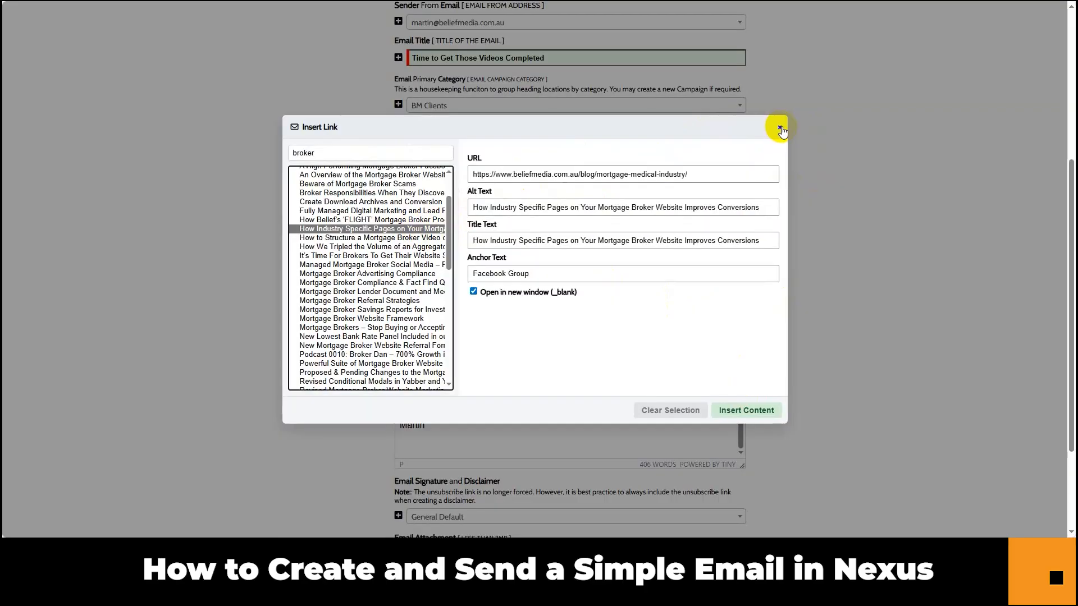
{"action": "left_click", "coordinate": [782, 126]}
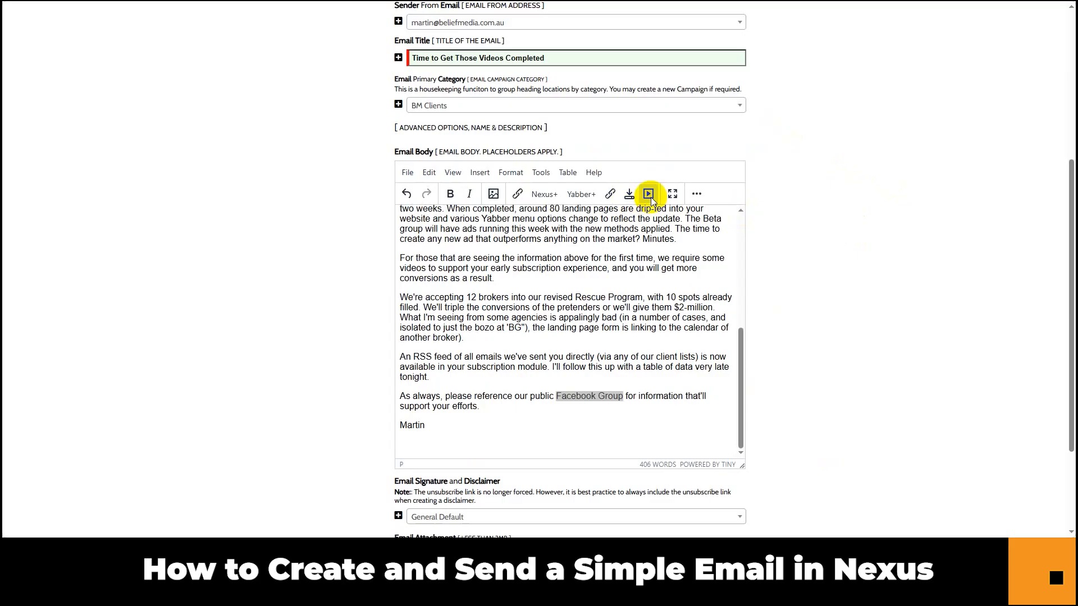
{"action": "left_click", "coordinate": [649, 194]}
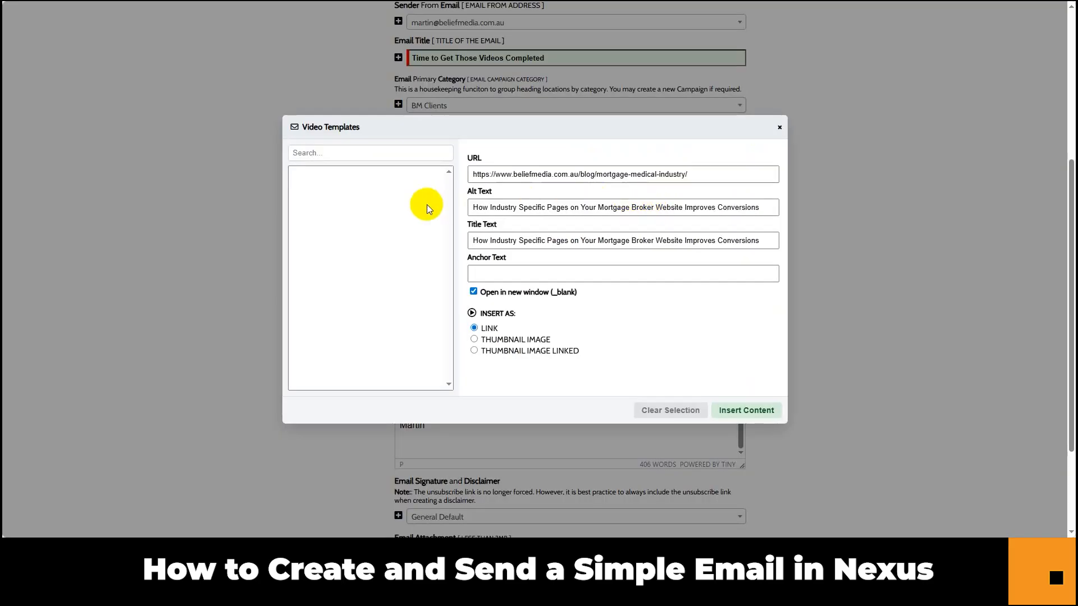
{"action": "left_click", "coordinate": [373, 207]}
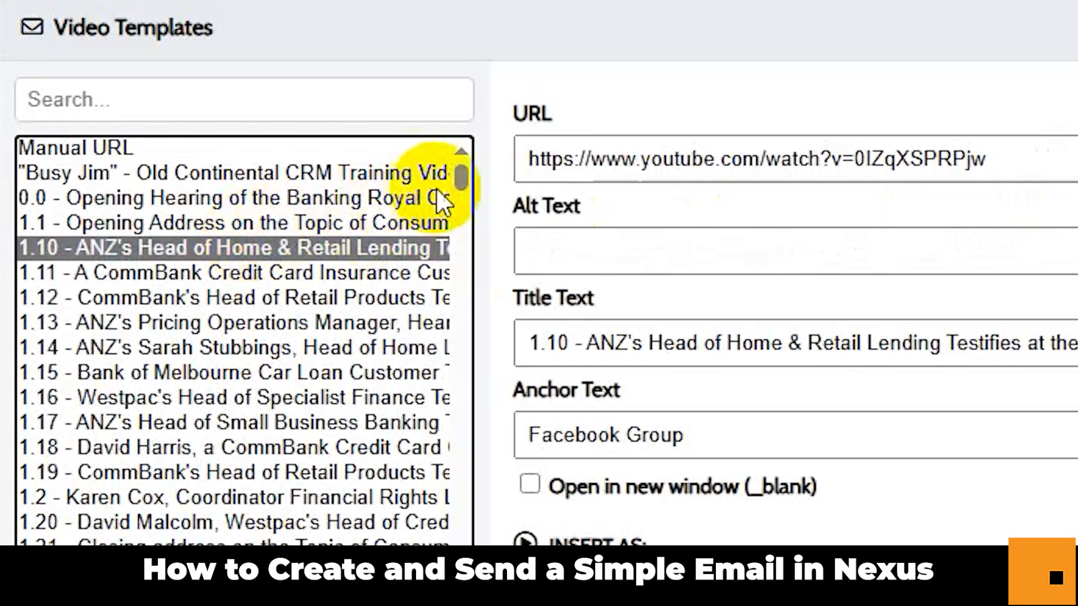
{"action": "mouse_move", "coordinate": [449, 178]}
{"action": "left_mouse_down"}
{"action": "mouse_move", "coordinate": [458, 411]}
{"action": "mouse_move", "coordinate": [453, 170]}
{"action": "left_mouse_up"}
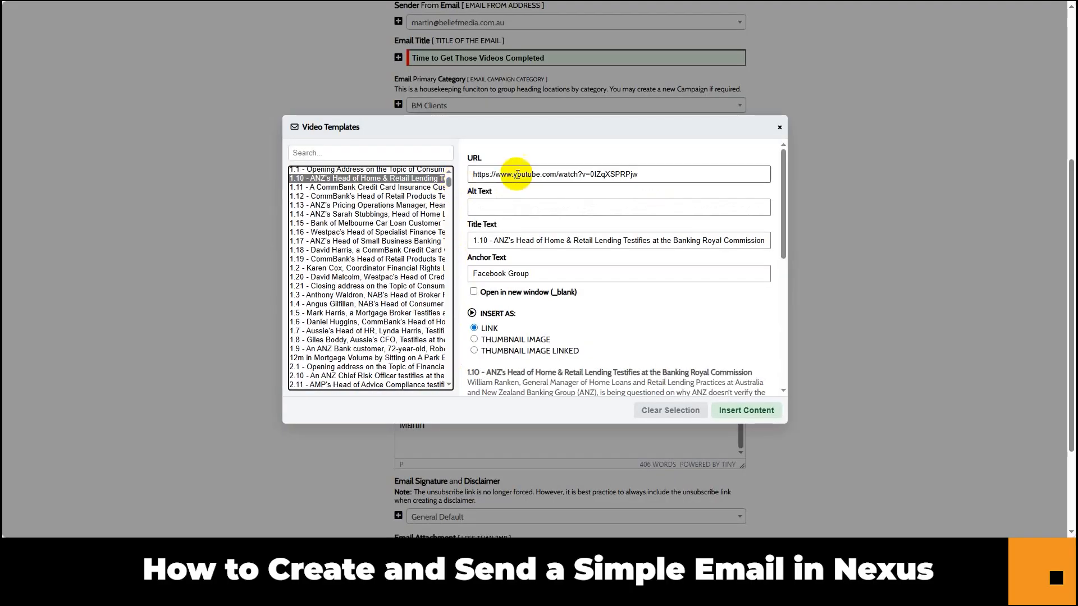
{"action": "left_click", "coordinate": [779, 128]}
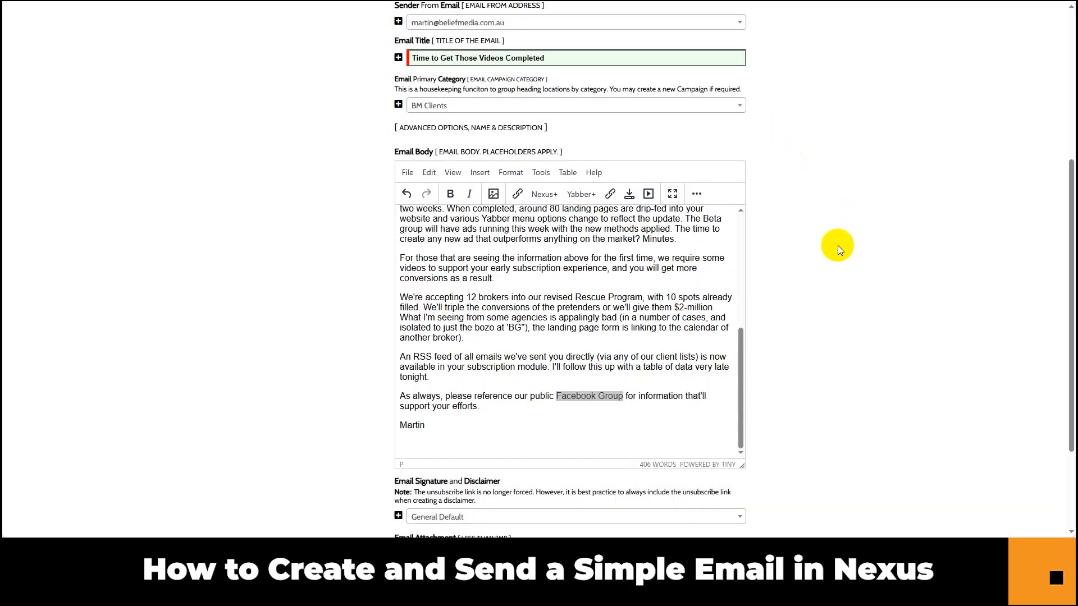
{"action": "left_click", "coordinate": [517, 193]}
{"action": "type", "text": "https://www.facebook.com/groups/financemarketing"}
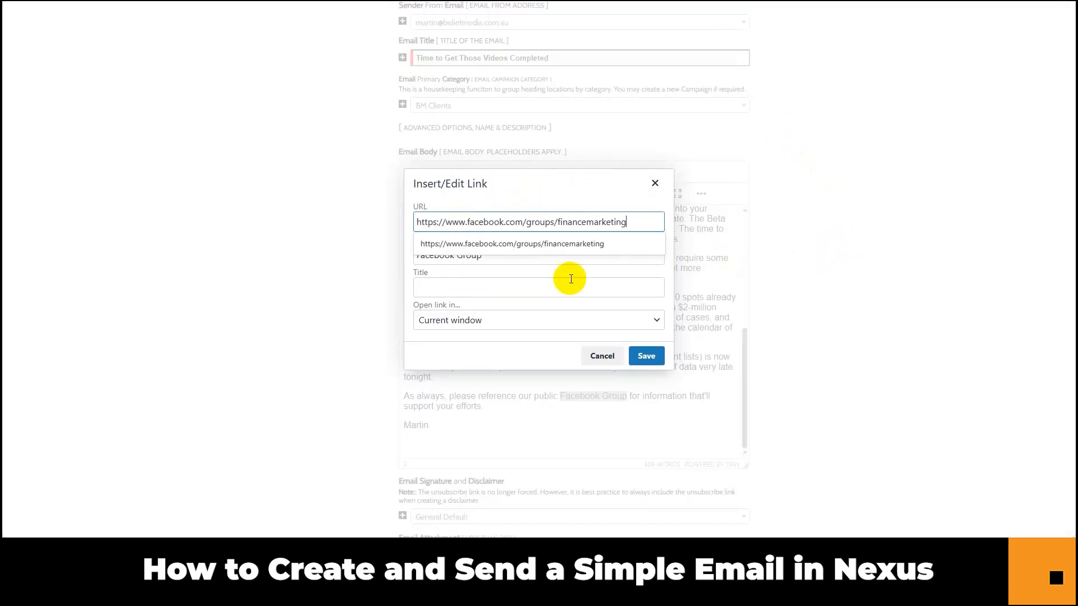
{"action": "left_click", "coordinate": [640, 355]}
{"action": "scroll", "coordinate": [855, 382], "scroll_direction": "down", "scroll_amount": 3}
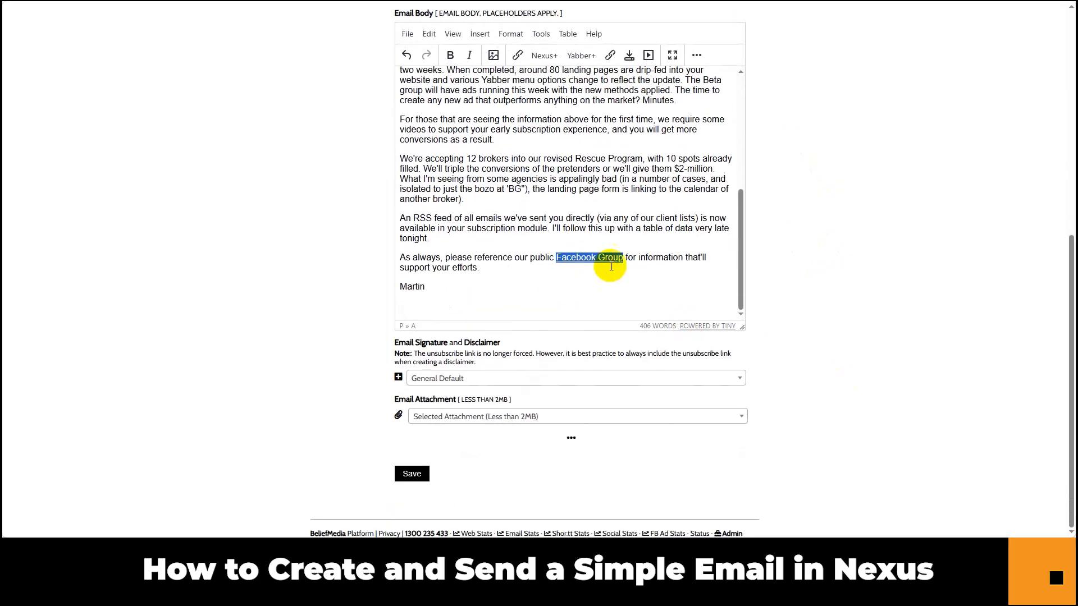
{"action": "left_click", "coordinate": [630, 257]}
{"action": "scroll", "coordinate": [649, 226], "scroll_direction": "up", "scroll_amount": 5}
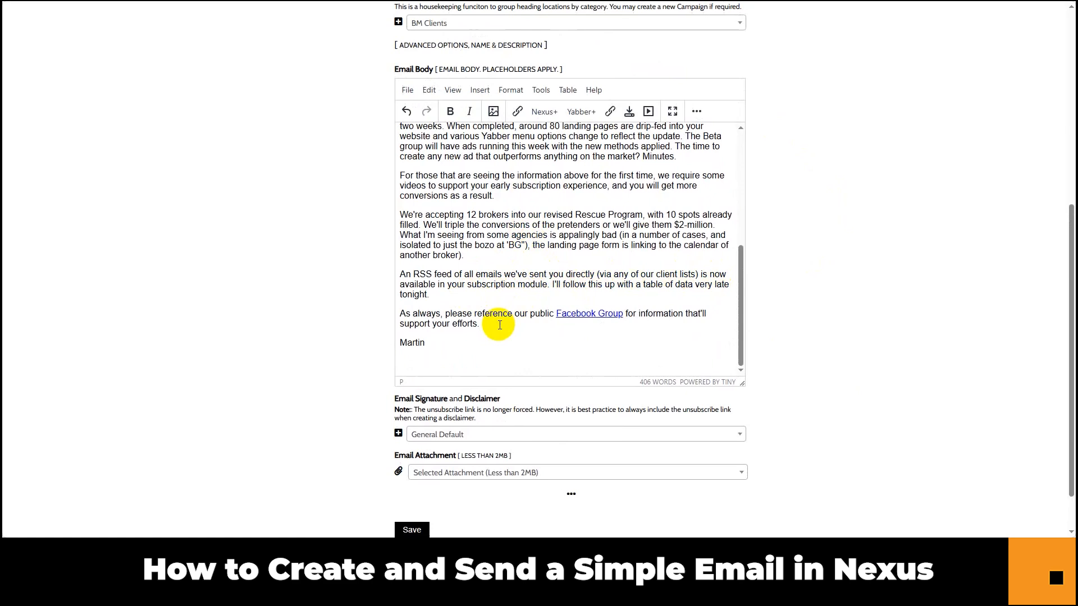
Add a sentence on newly uploaded videos and Rate Placeholders, inserting 'such' before 'as %%rc%%'.
{"action": "left_click", "coordinate": [484, 324]}
{"action": "type", "text": "I've uploaded a few videos in the last few days"}
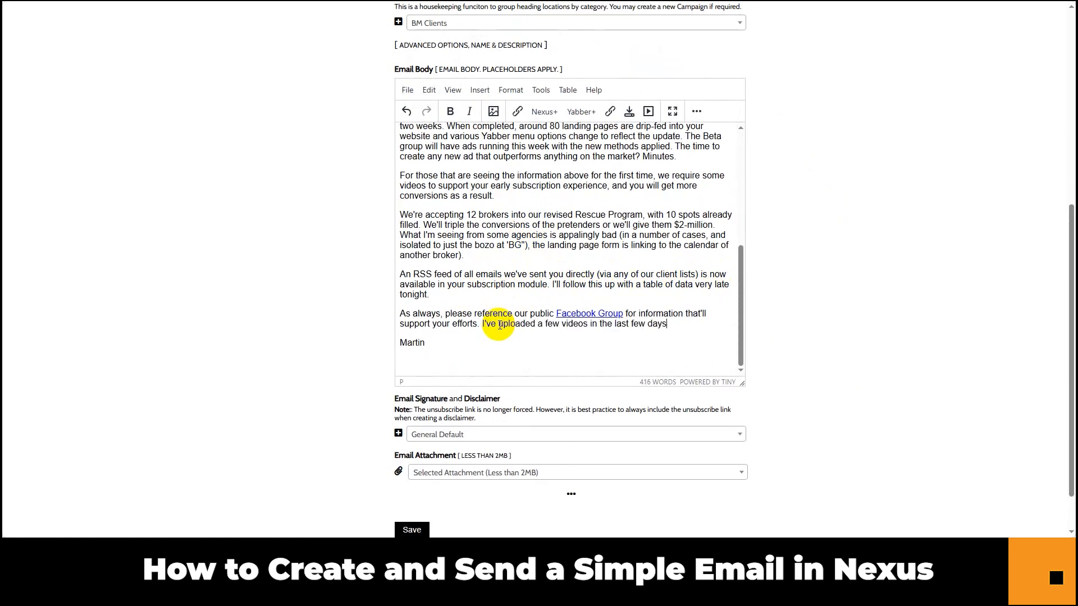
{"action": "type", "text": " that detail how various system function (a video on Nexus shows you how to include Rate Placeholders, as %%rc%%, into autoresponder emails -an excellent feature)."}
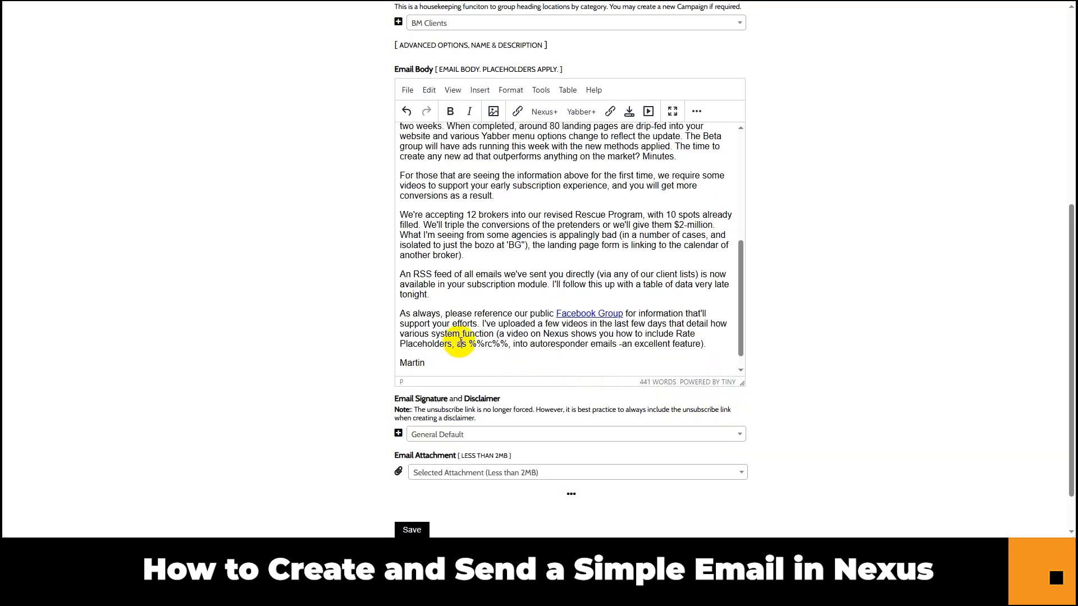
{"action": "left_click", "coordinate": [458, 344]}
{"action": "type", "text": "such as %%rc%%,"}
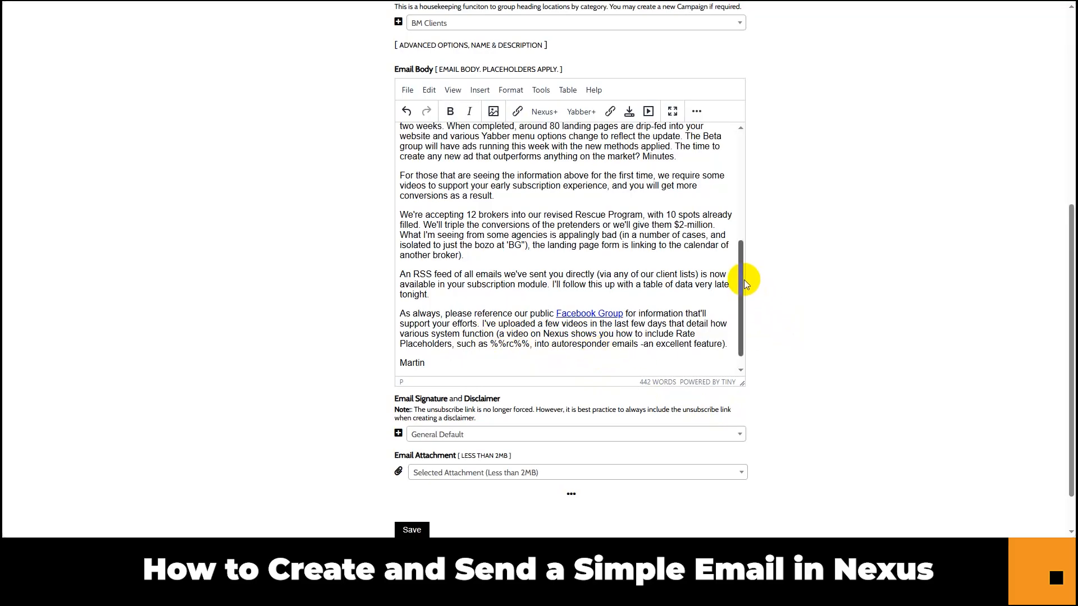
{"action": "left_click_drag", "start_coordinate": [743, 278], "coordinate": [750, 157]}
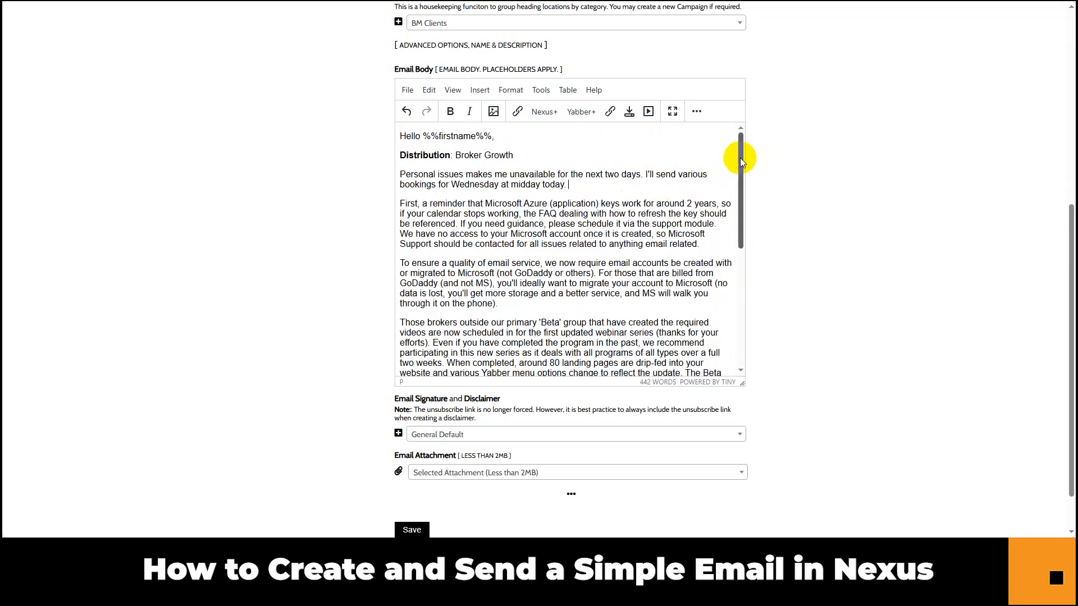
Change 'makes me unavailable' to 'make me unavailable' in the Personal issues paragraph.
{"action": "left_click", "coordinate": [741, 157]}
{"action": "left_click_drag", "start_coordinate": [742, 158], "coordinate": [739, 144]}
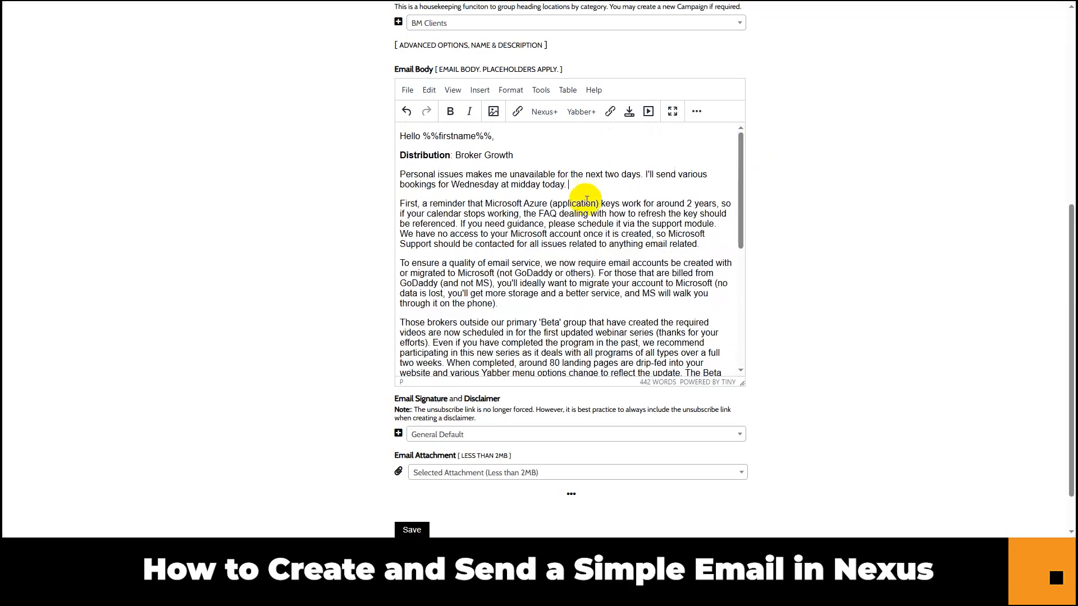
{"action": "left_click_drag", "start_coordinate": [573, 185], "coordinate": [403, 178]}
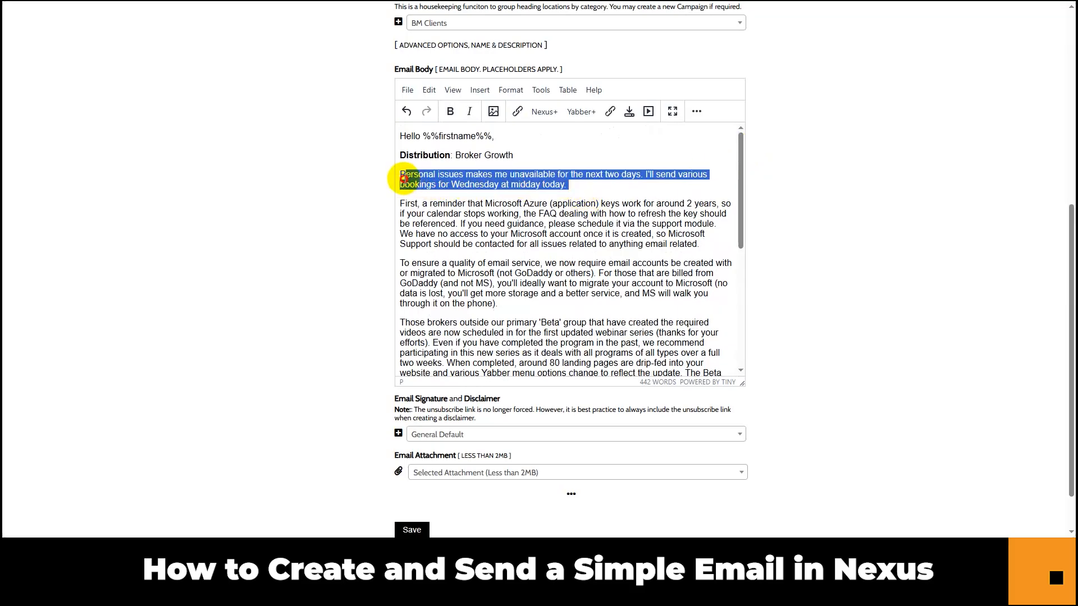
{"action": "left_click", "coordinate": [403, 177]}
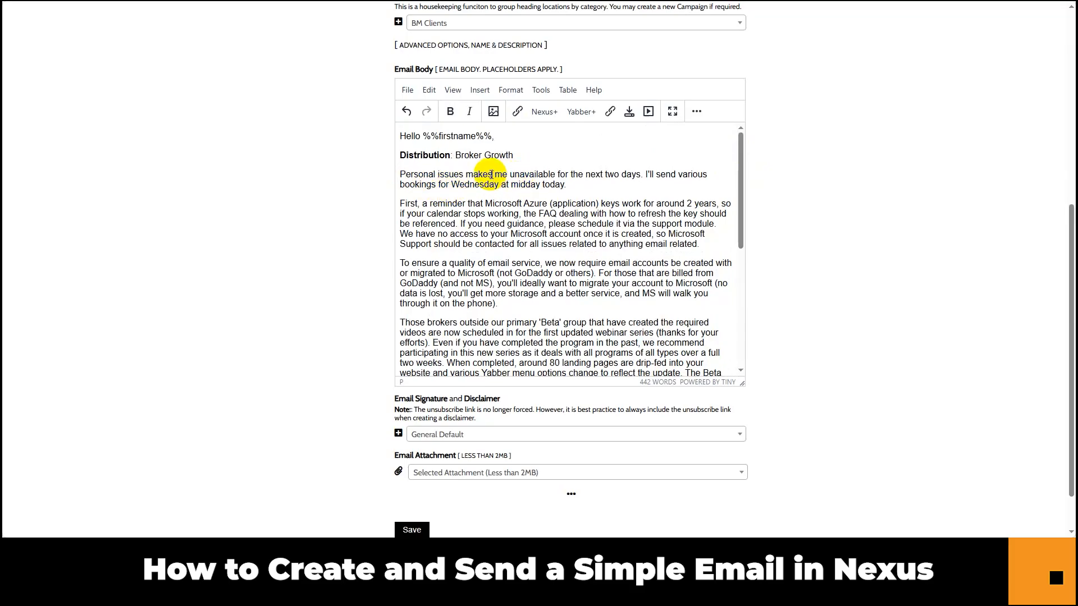
{"action": "key", "text": "BackSpace"}
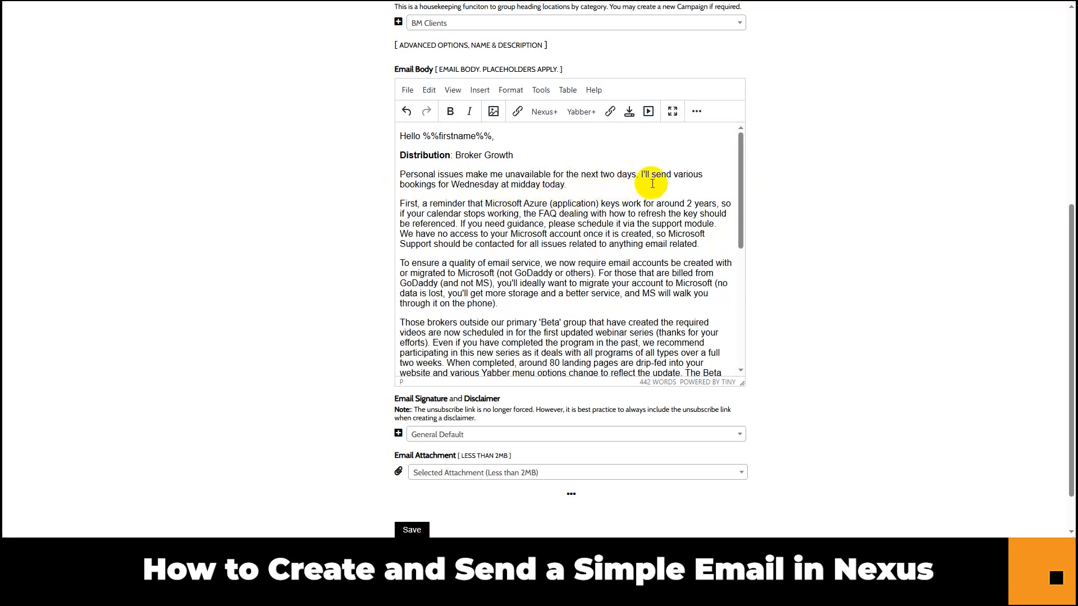
{"action": "left_click", "coordinate": [572, 185]}
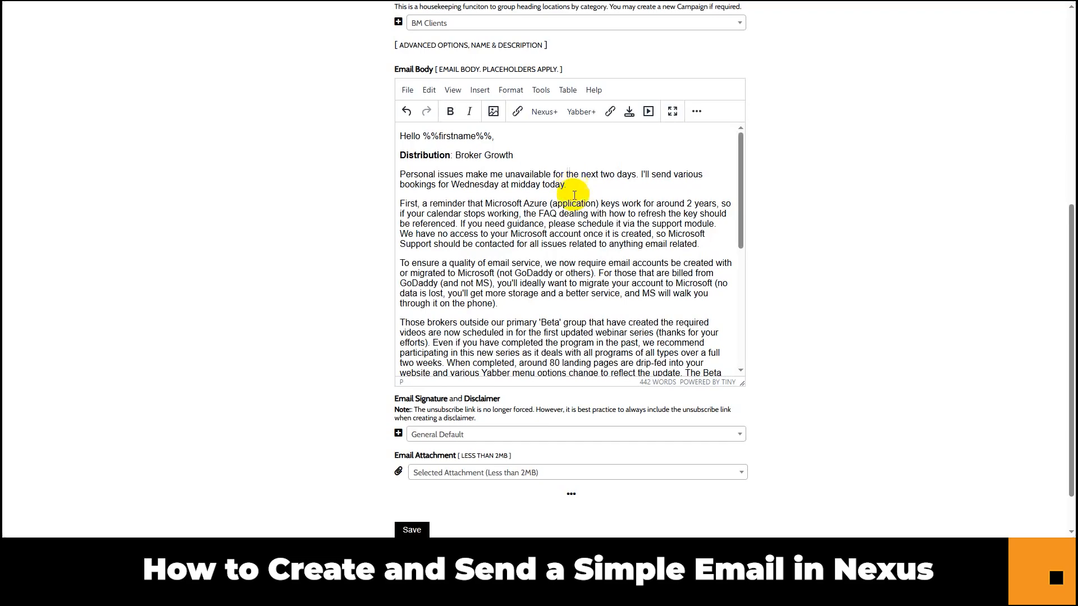
{"action": "left_click_drag", "start_coordinate": [742, 196], "coordinate": [738, 229]}
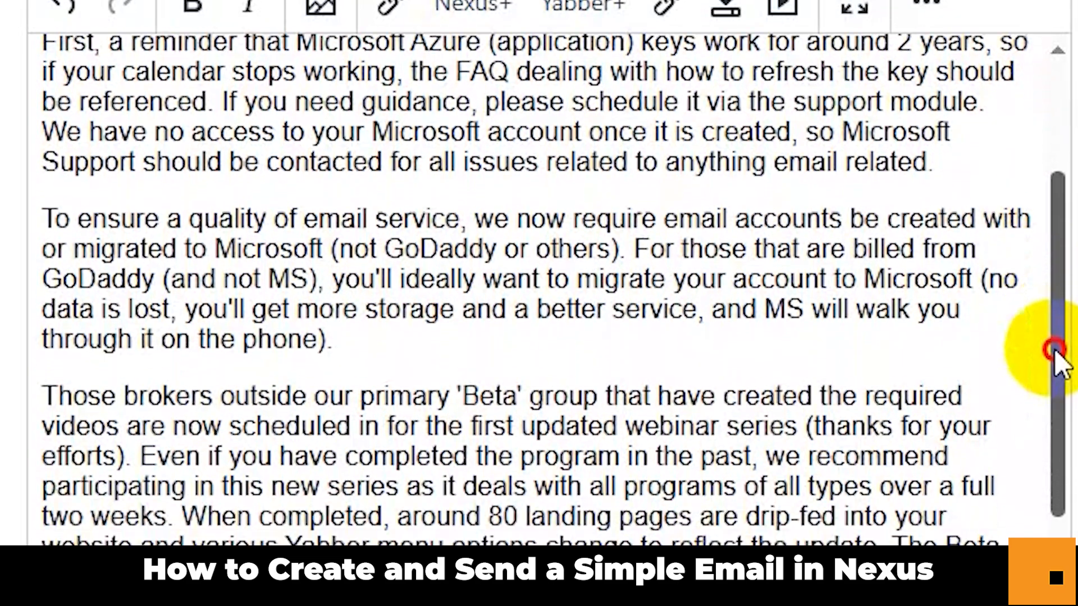
{"action": "left_click_drag", "start_coordinate": [1054, 350], "coordinate": [1054, 496]}
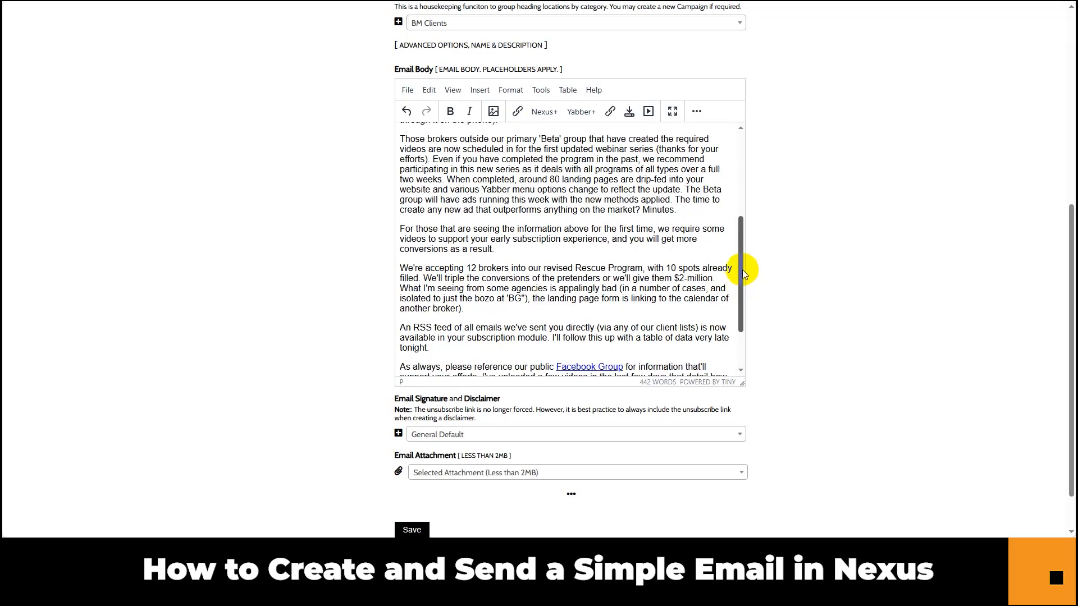
{"action": "left_click", "coordinate": [684, 210]}
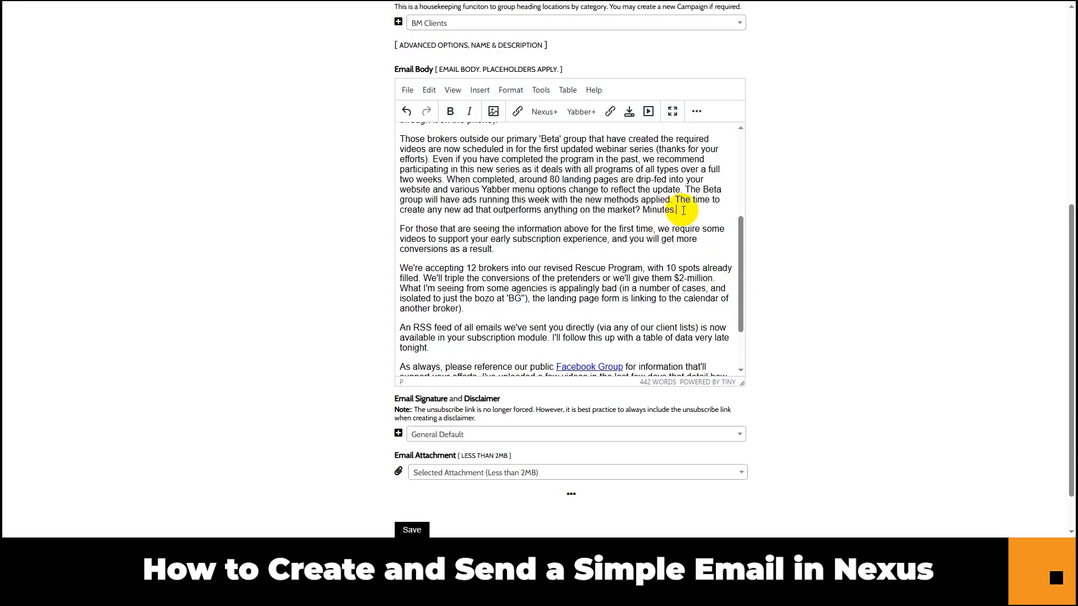
{"action": "left_click_drag", "start_coordinate": [741, 232], "coordinate": [741, 231]}
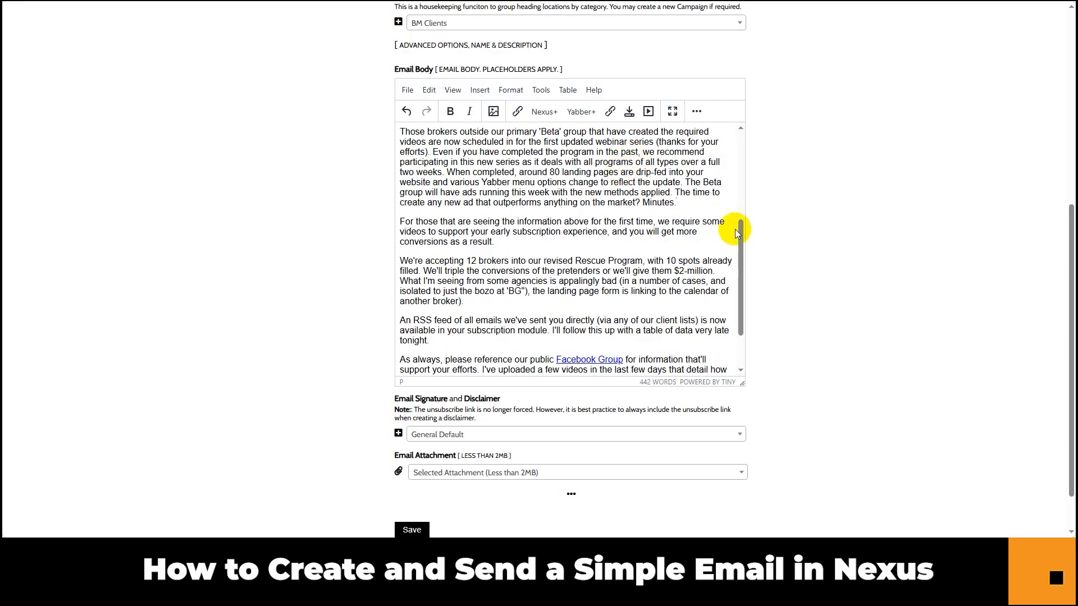
{"action": "left_click_drag", "start_coordinate": [740, 234], "coordinate": [748, 262]}
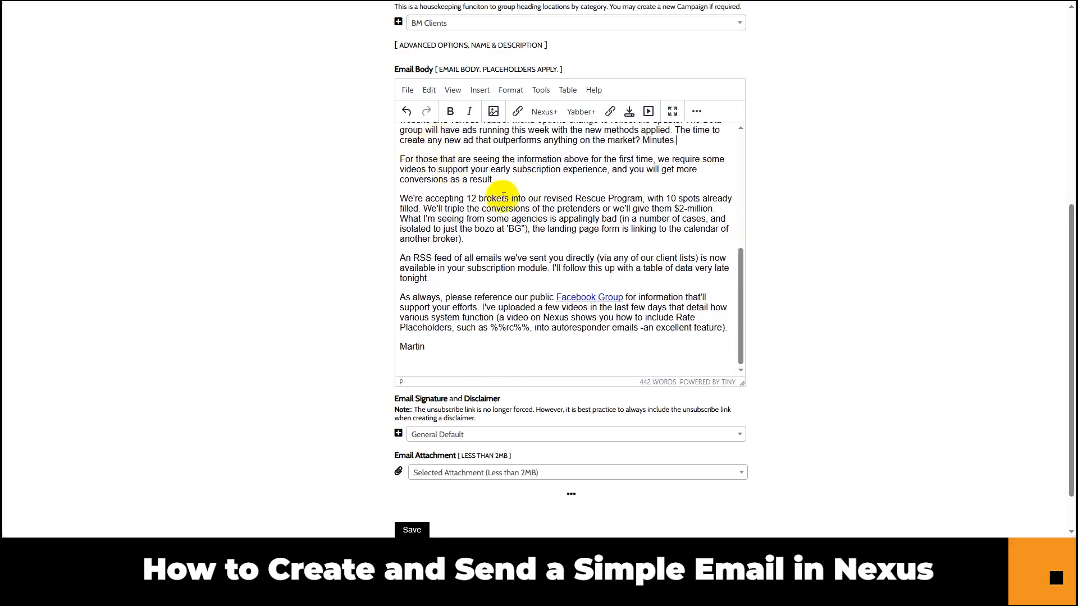
{"action": "left_click_drag", "start_coordinate": [741, 259], "coordinate": [742, 276]}
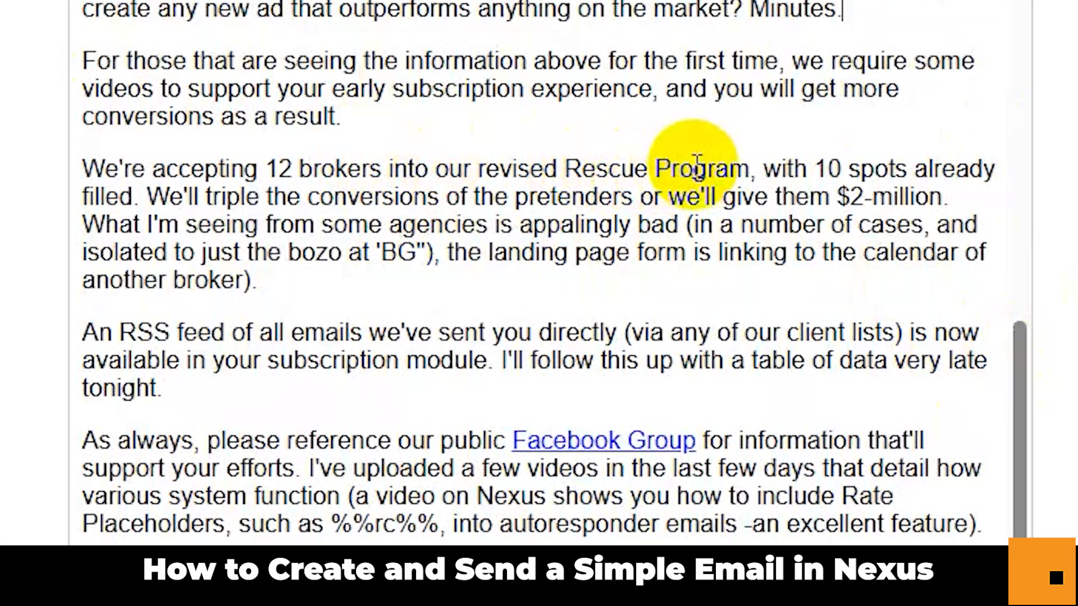
{"action": "left_click", "coordinate": [699, 197]}
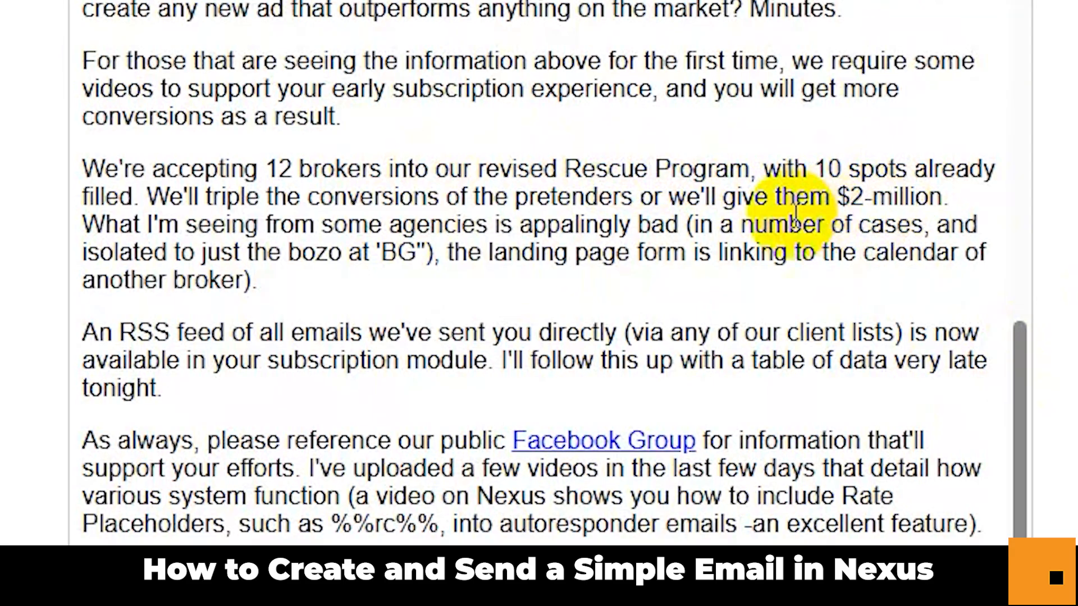
{"action": "left_click", "coordinate": [613, 196]}
{"action": "left_click", "coordinate": [871, 196]}
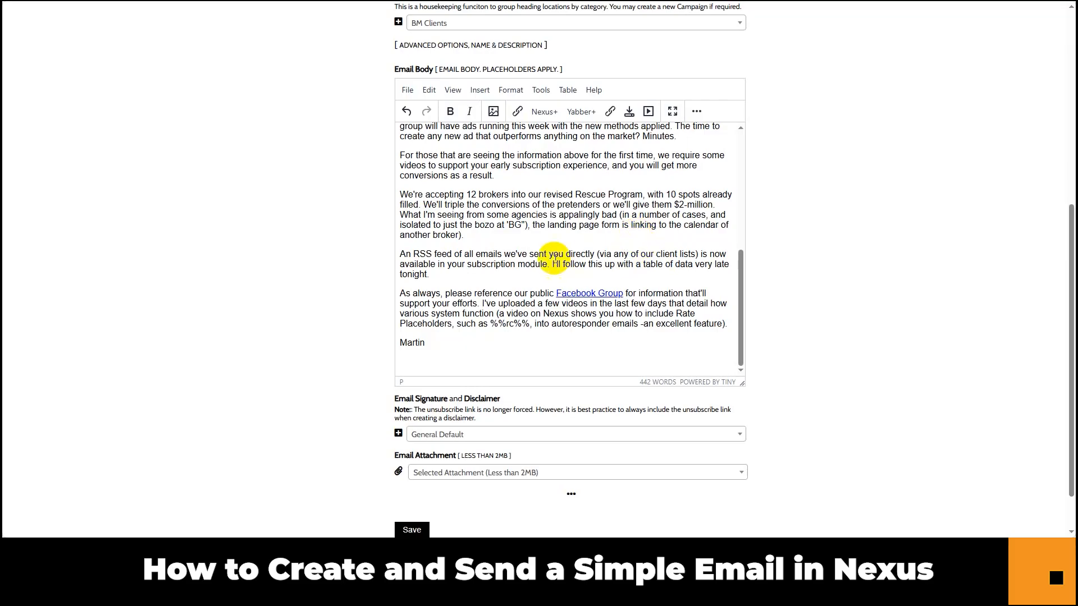
{"action": "left_click", "coordinate": [481, 255]}
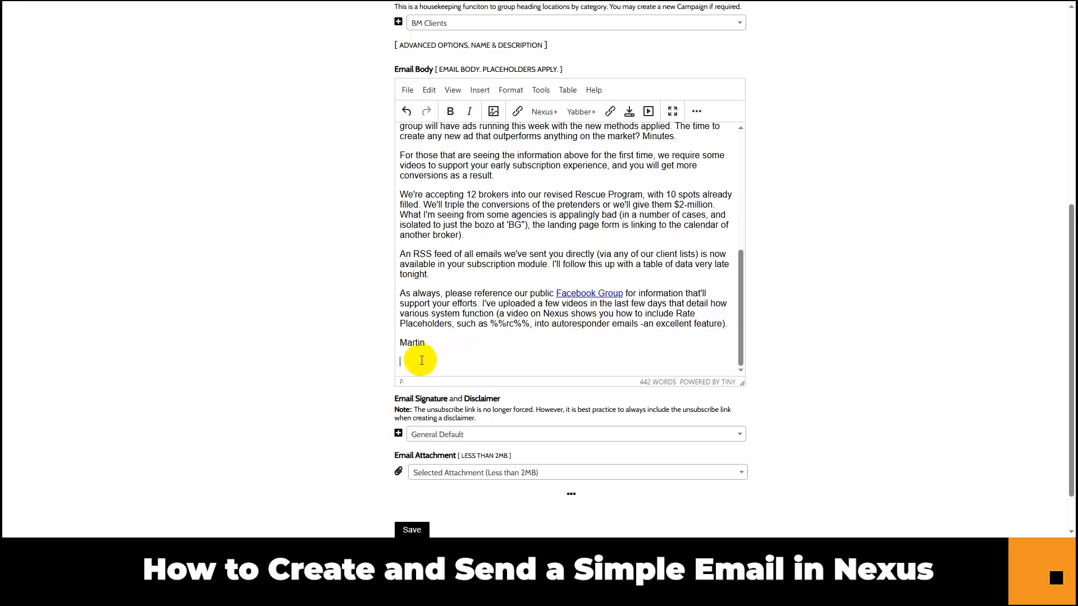
{"action": "scroll", "coordinate": [421, 360], "scroll_direction": "up", "scroll_amount": 1}
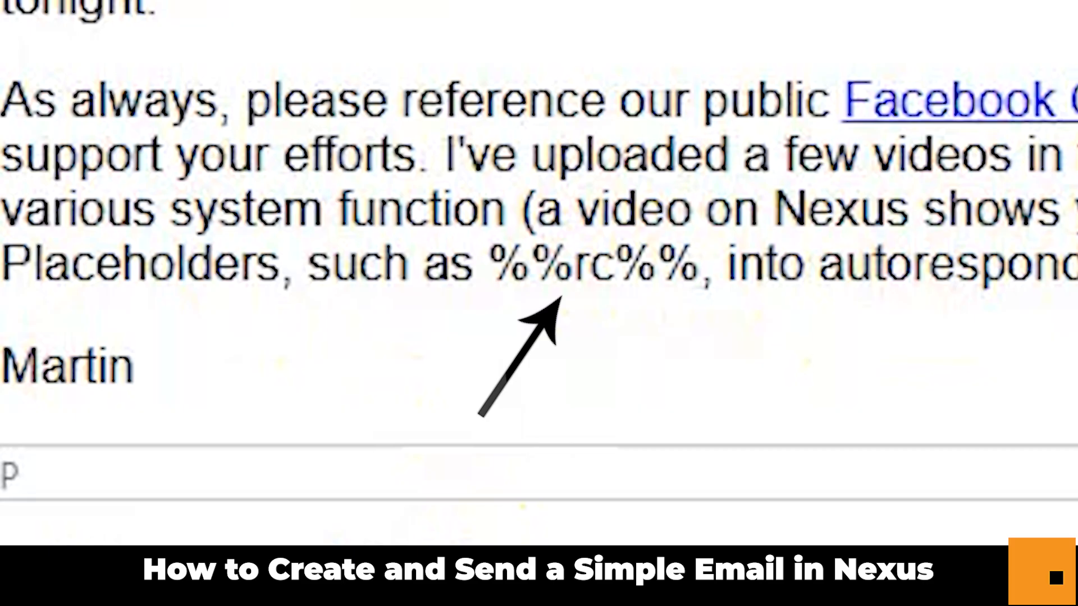
{"action": "scroll", "coordinate": [848, 349], "scroll_direction": "down", "scroll_amount": 1}
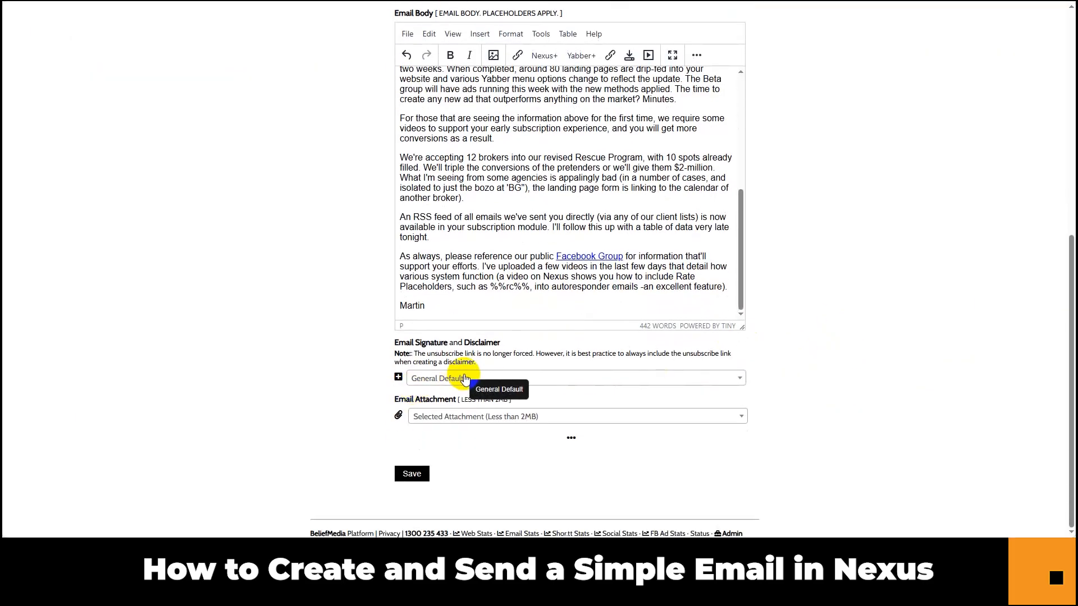
Choose BM Client Signature in the Email Signature and Disclaimer dropdown.
{"action": "left_click", "coordinate": [446, 382]}
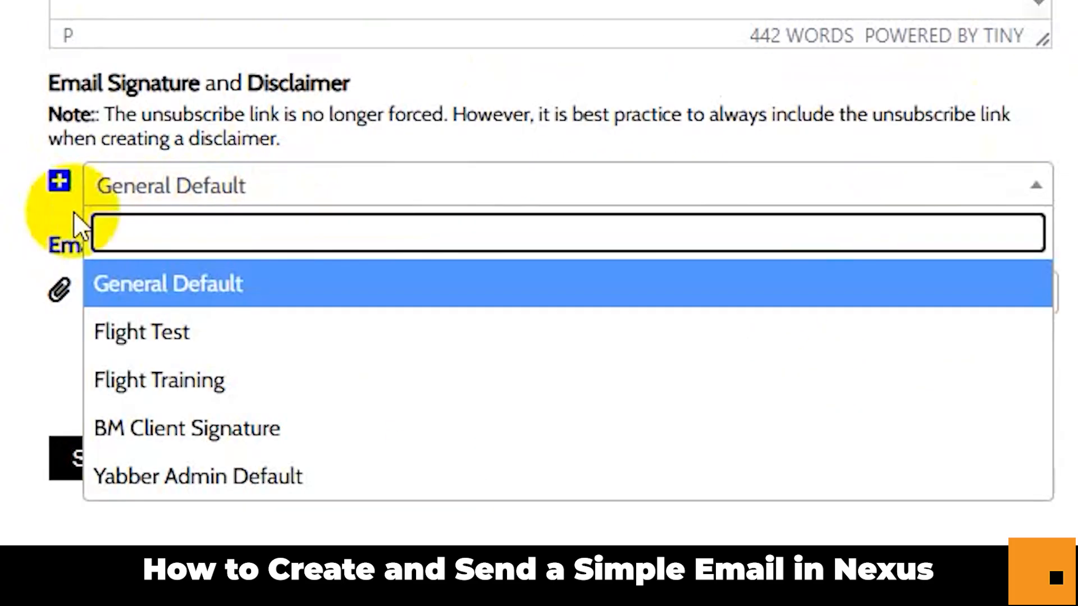
{"action": "left_click", "coordinate": [447, 383]}
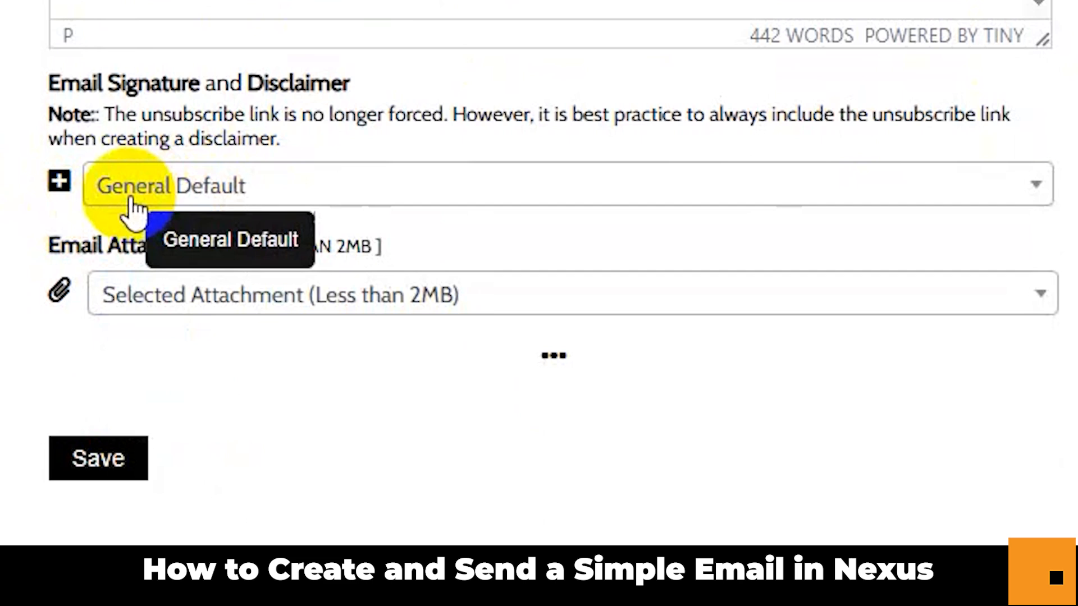
{"action": "left_click", "coordinate": [211, 193]}
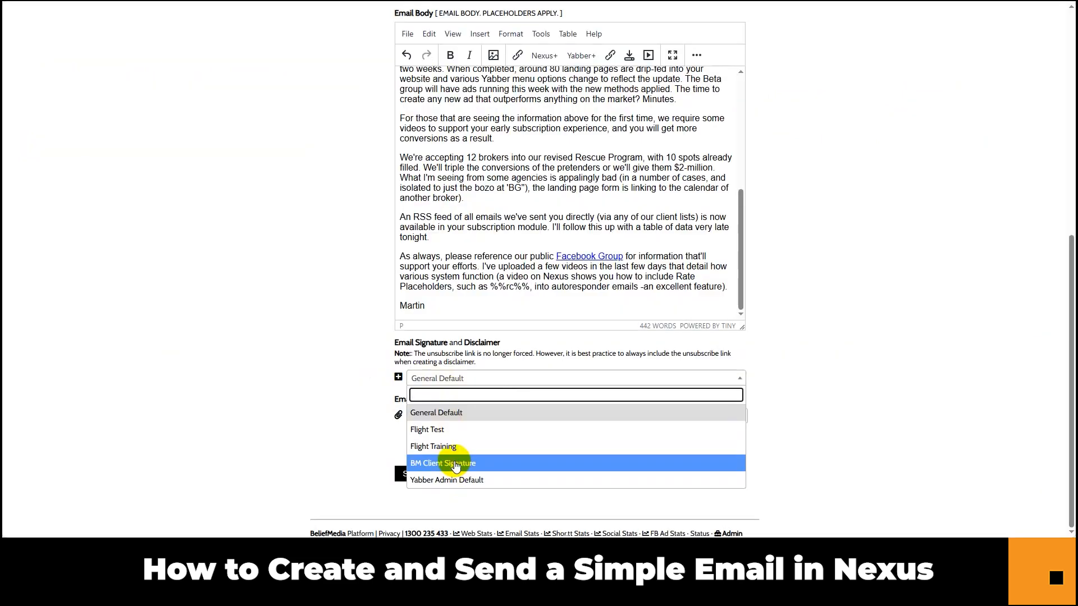
{"action": "left_click", "coordinate": [168, 430]}
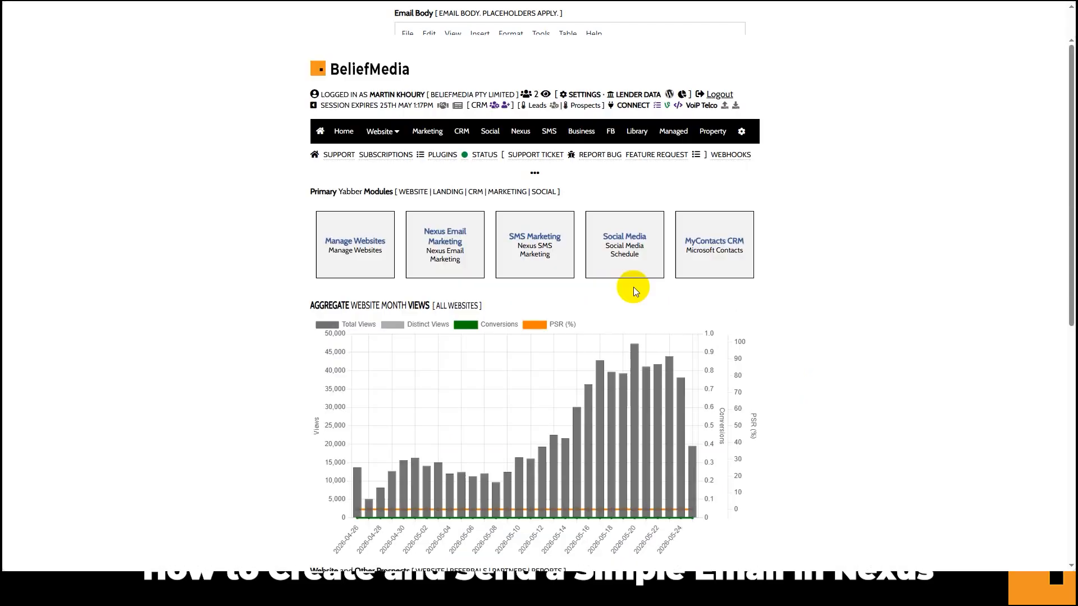
{"action": "left_click", "coordinate": [395, 157]}
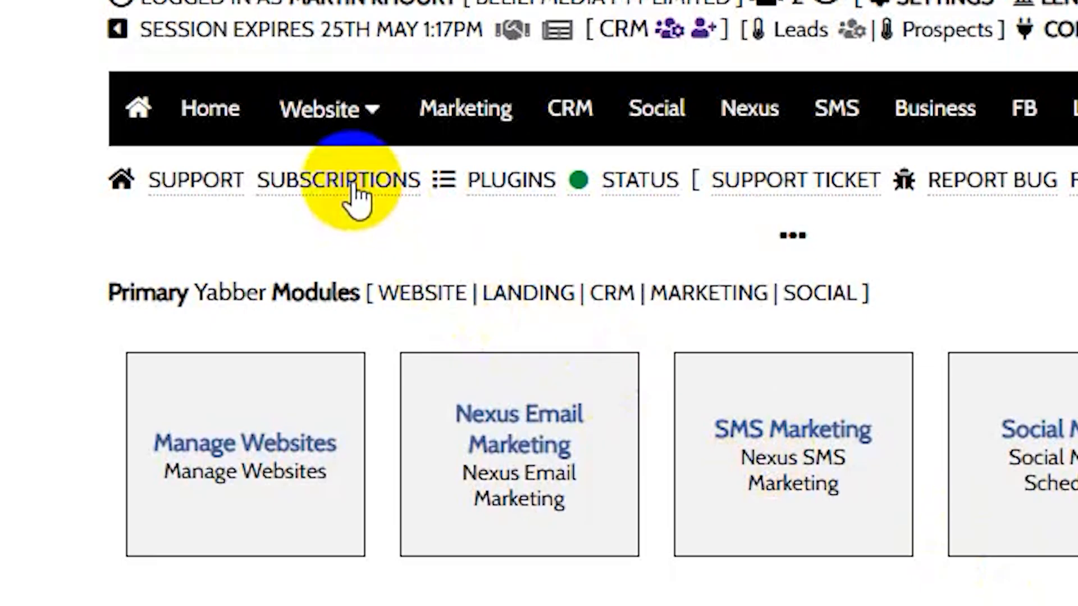
{"action": "left_click", "coordinate": [352, 184]}
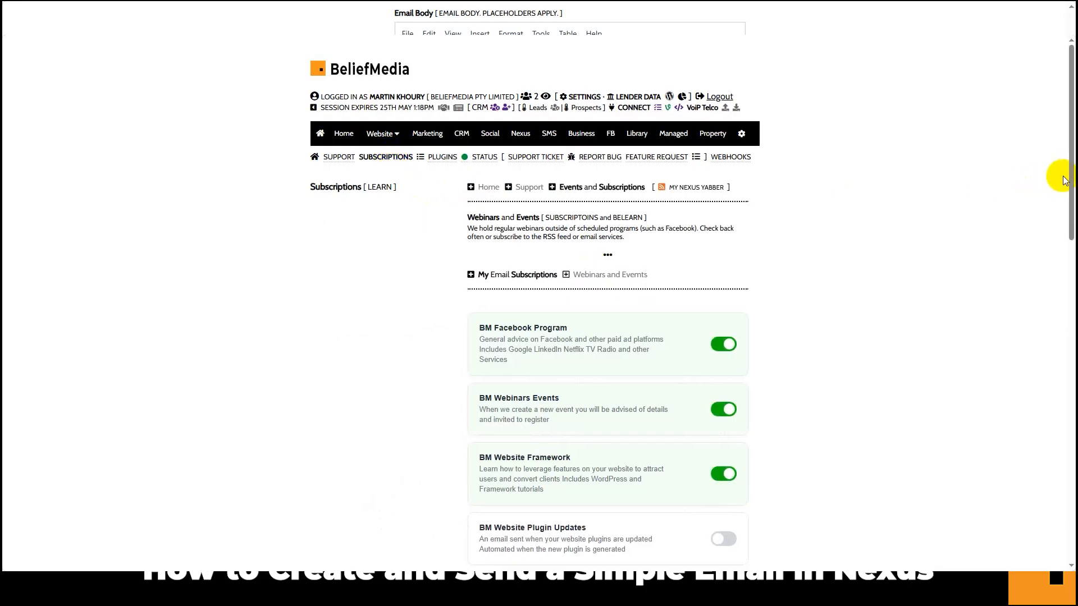
{"action": "left_click_drag", "start_coordinate": [1070, 176], "coordinate": [1035, 308]}
{"action": "left_click", "coordinate": [722, 222]}
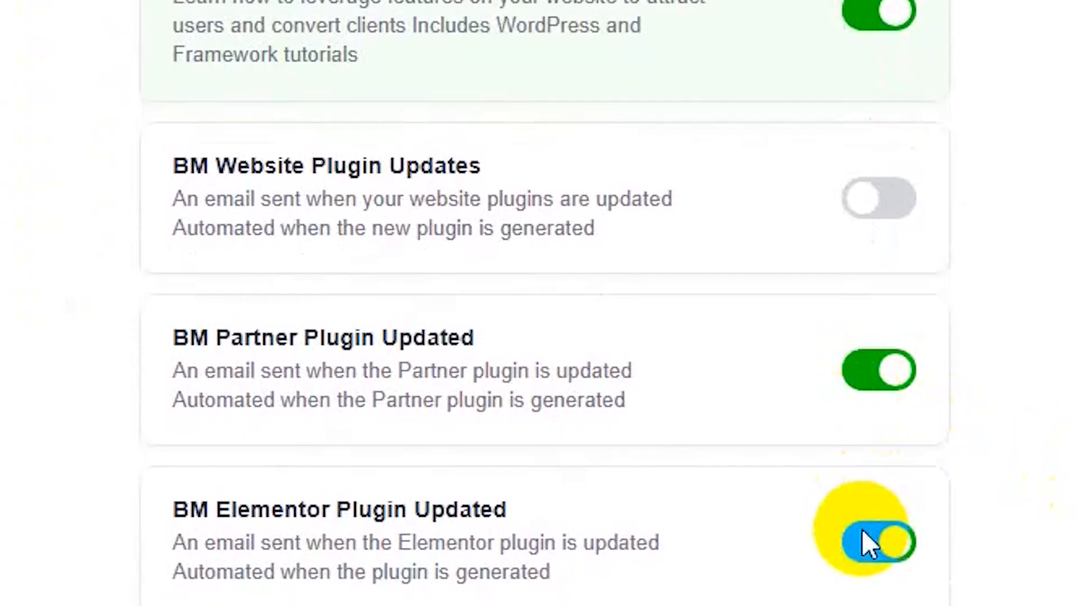
{"action": "left_click", "coordinate": [877, 373]}
{"action": "scroll", "coordinate": [930, 185], "scroll_direction": "down", "scroll_amount": 3}
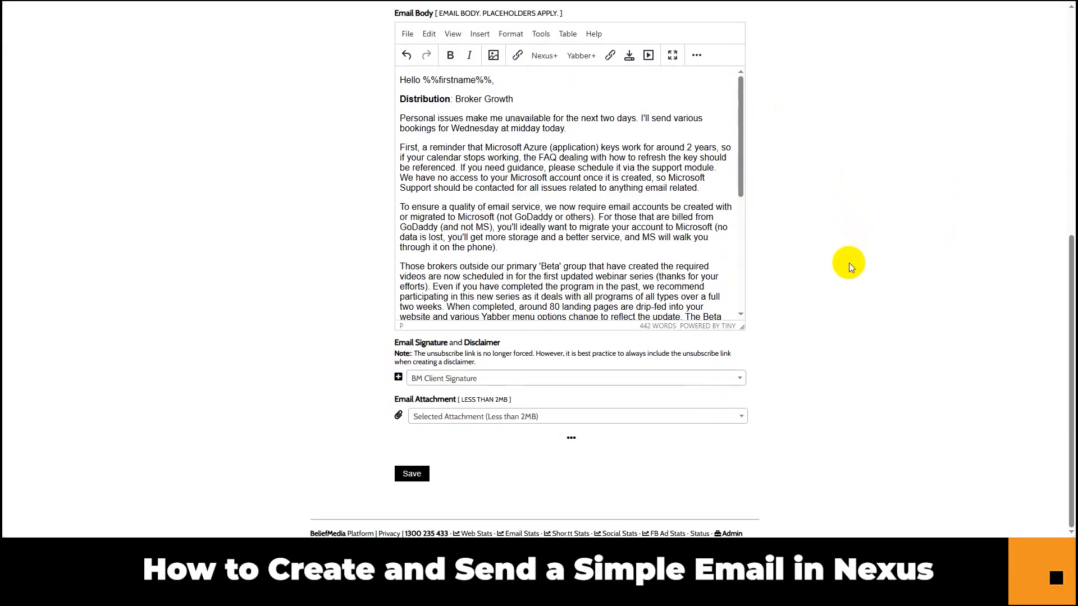
Save the email draft so Nexus confirms 'Nexus Email Created' with an email ID.
{"action": "left_click", "coordinate": [411, 474]}
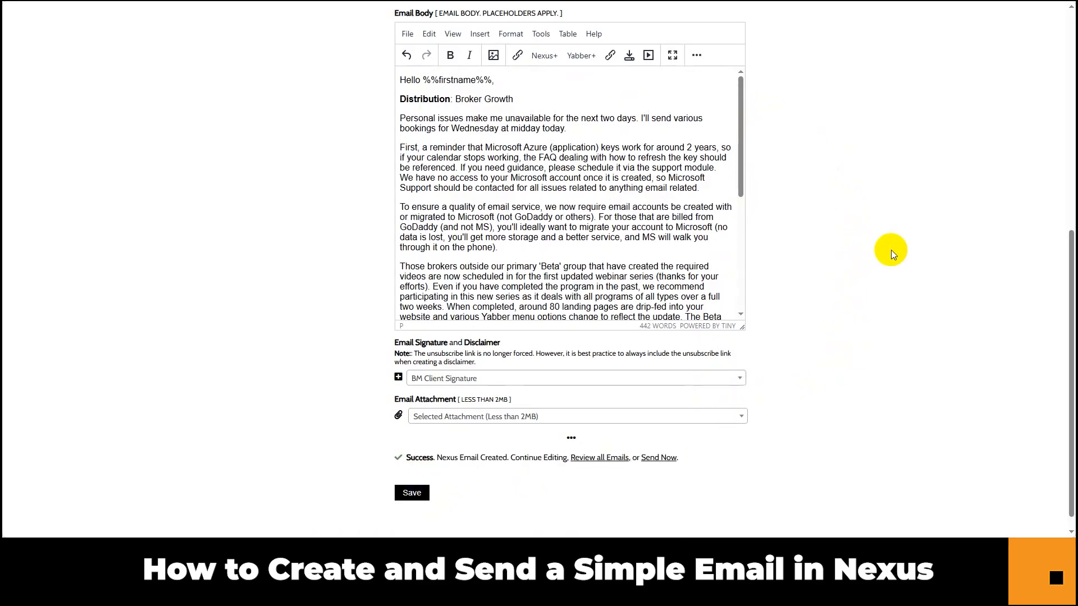
{"action": "scroll", "coordinate": [887, 245], "scroll_direction": "up", "scroll_amount": 7}
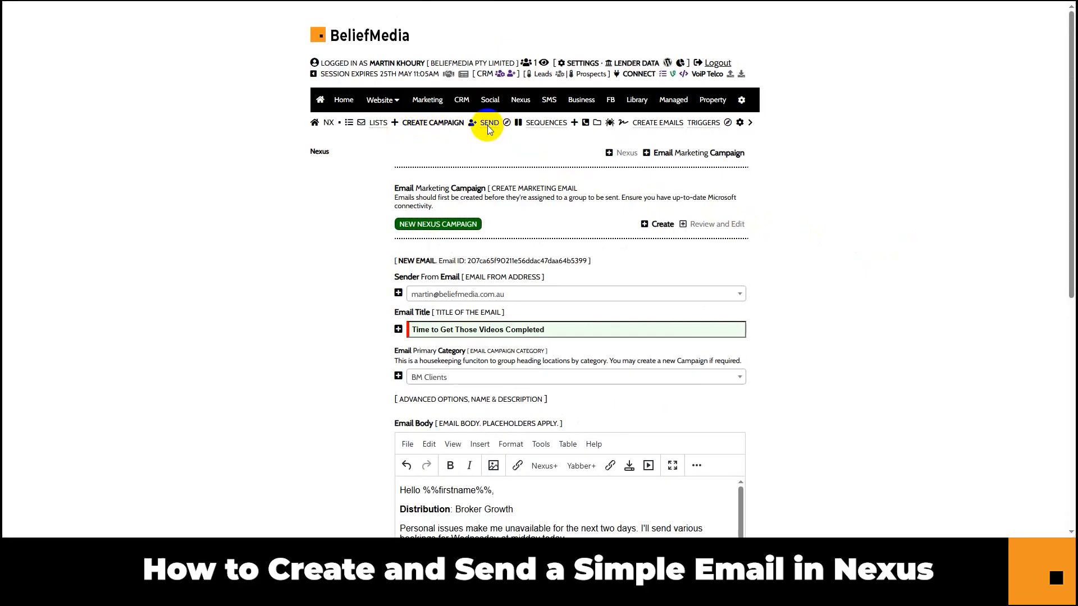
Start a new email campaign named 'Time to Get Those Videos Completed', leaving its 25/05/2026 09:53 AM schedule unchanged.
{"action": "left_click", "coordinate": [345, 205]}
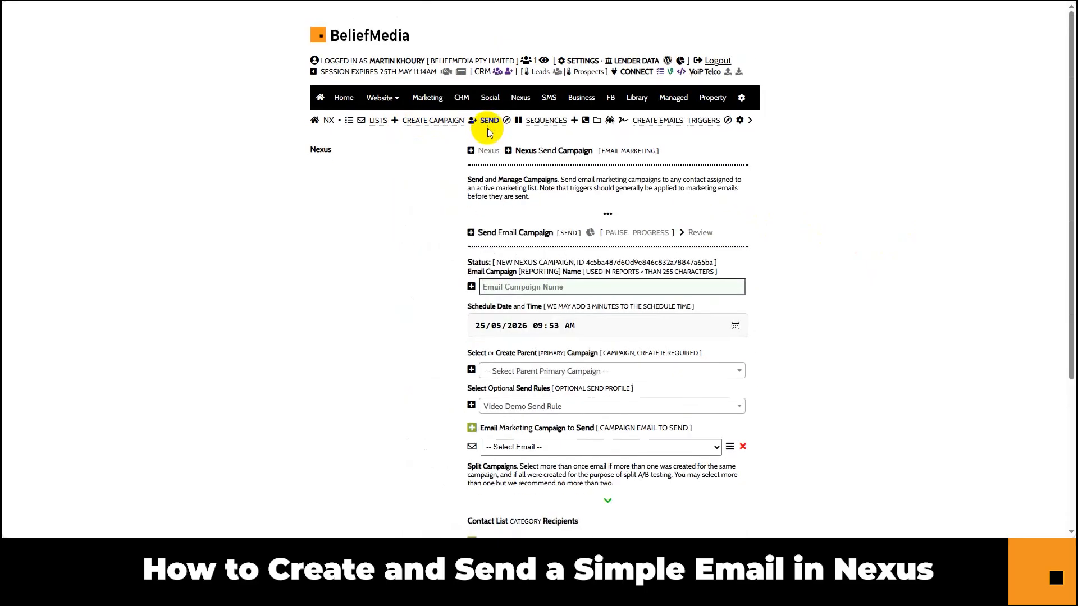
{"action": "left_click", "coordinate": [537, 287]}
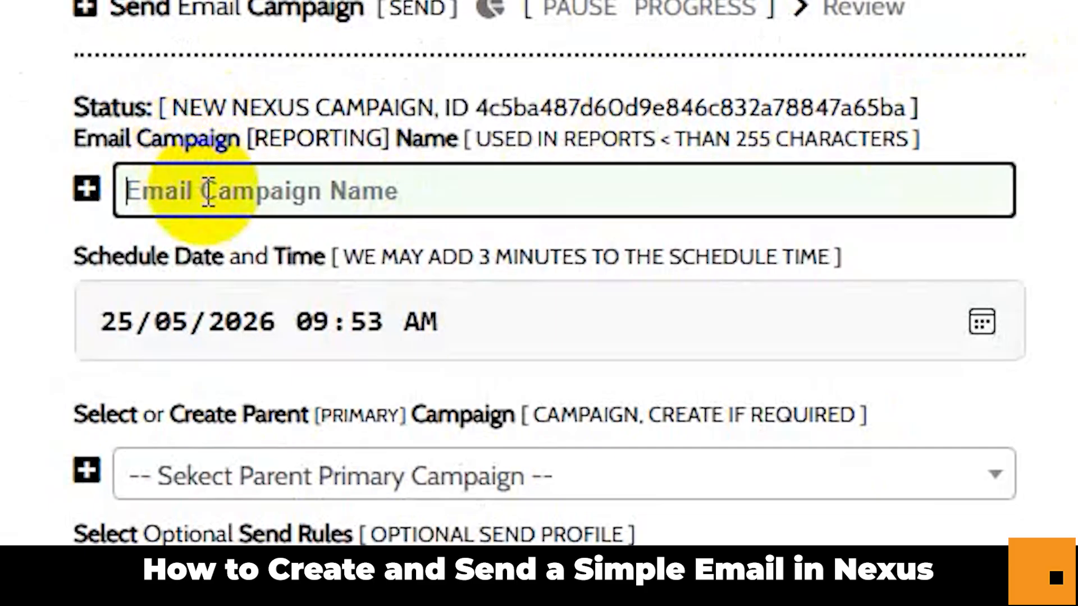
{"action": "type", "text": "Time to Get Those Videos Completed"}
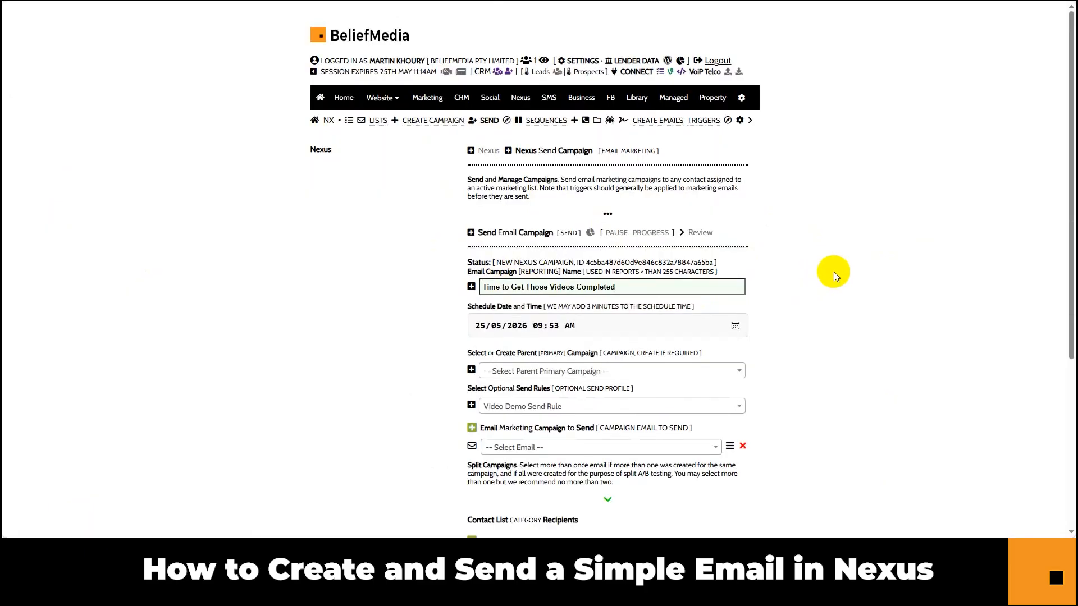
{"action": "scroll", "coordinate": [838, 275], "scroll_direction": "down", "scroll_amount": 1}
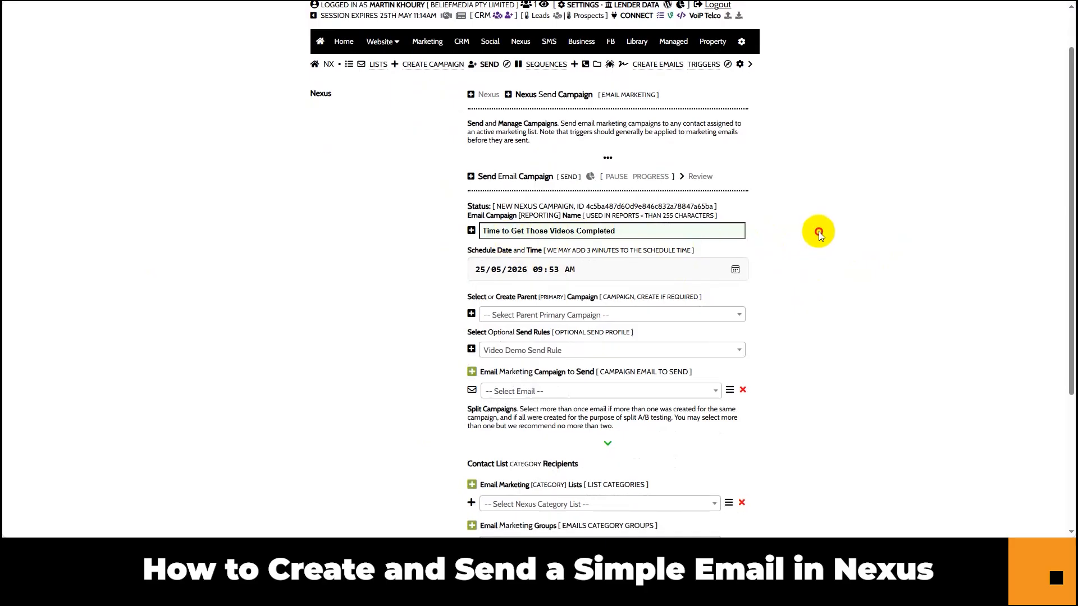
{"action": "scroll", "coordinate": [823, 232], "scroll_direction": "down", "scroll_amount": 2}
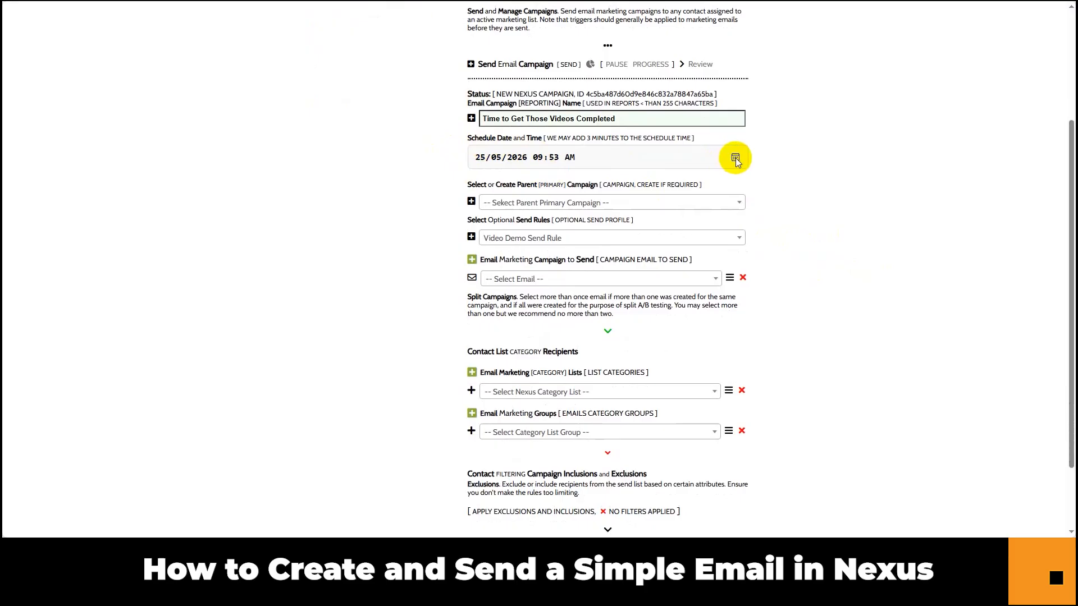
{"action": "left_click", "coordinate": [736, 157]}
{"action": "left_click", "coordinate": [783, 166]}
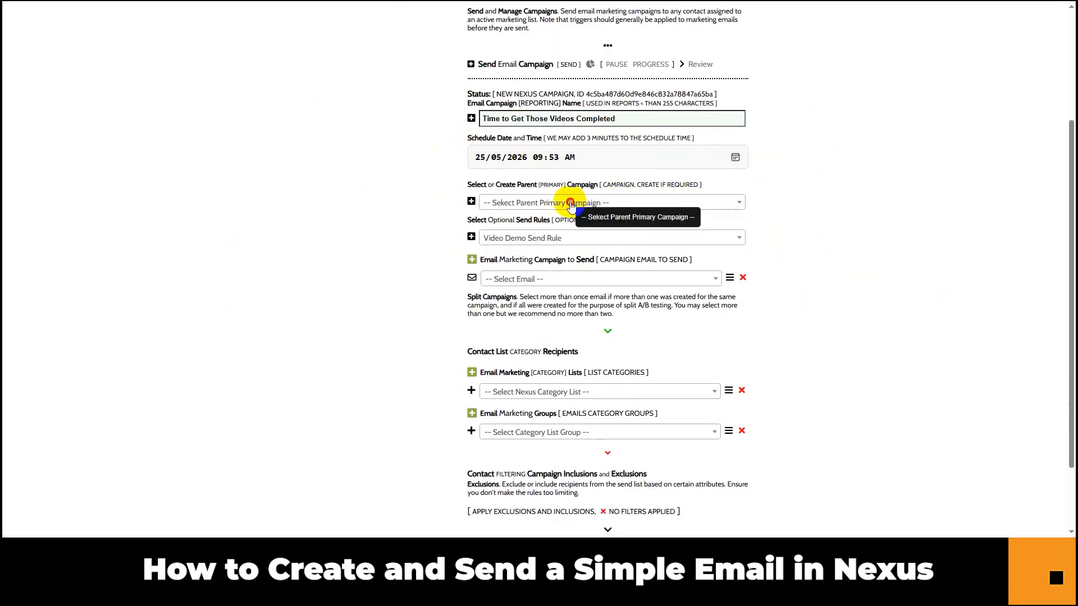
Choose parent campaign BM Clients, no optional send profile, and the 'Time to Get Those Videos Completed' email.
{"action": "left_click", "coordinate": [570, 204]}
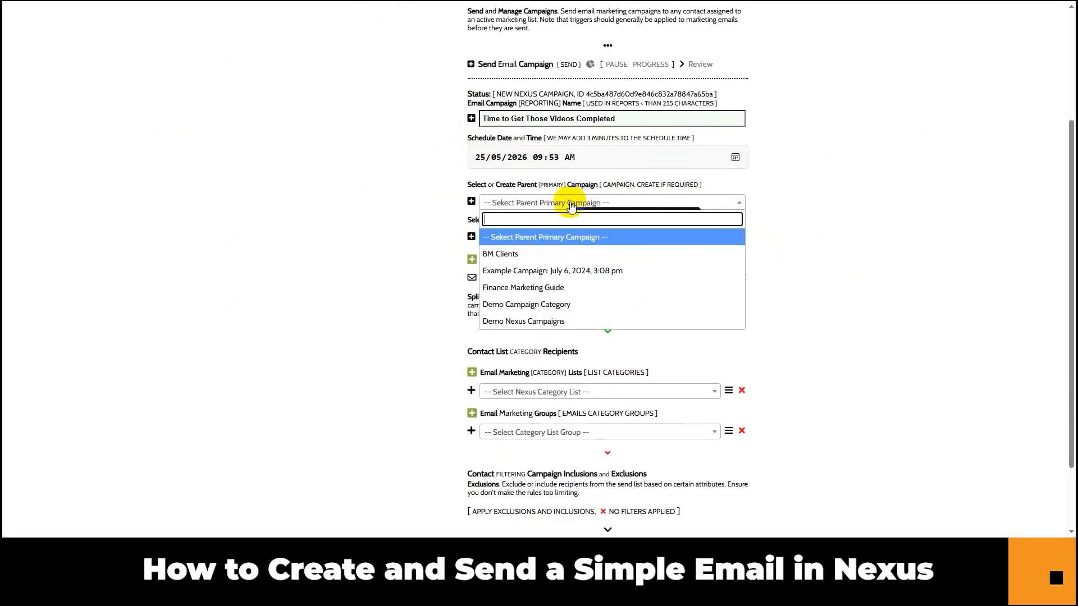
{"action": "left_click", "coordinate": [532, 257]}
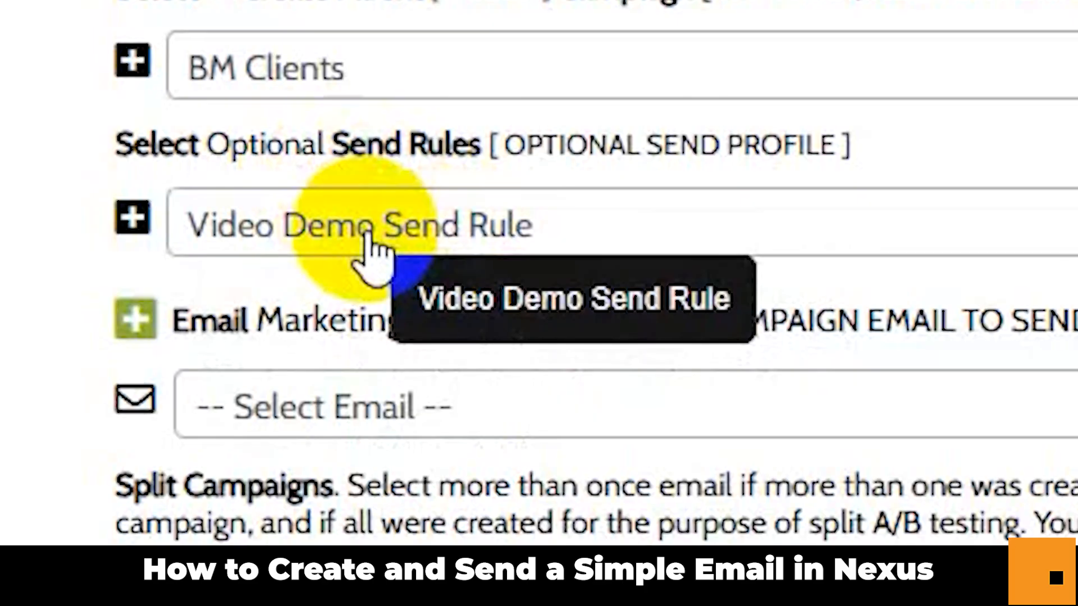
{"action": "left_click", "coordinate": [370, 239]}
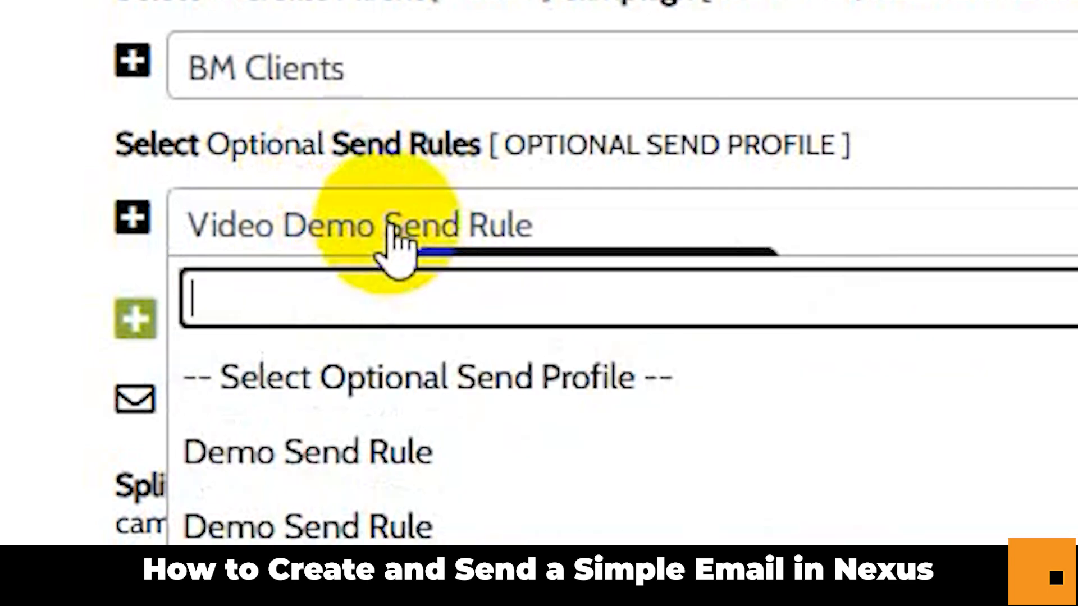
{"action": "left_click", "coordinate": [387, 373]}
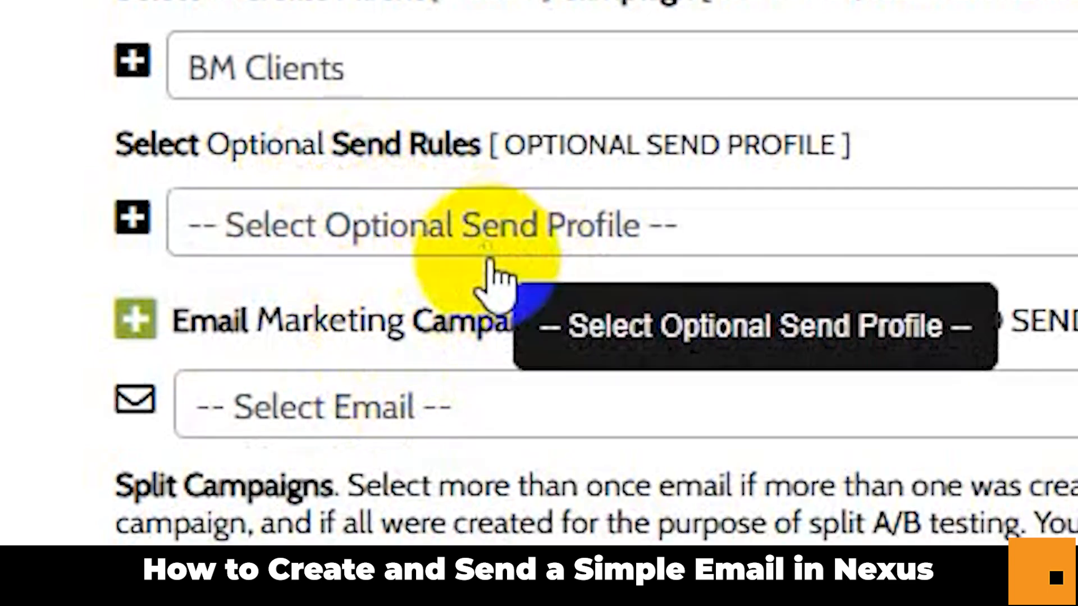
{"action": "left_click", "coordinate": [758, 409]}
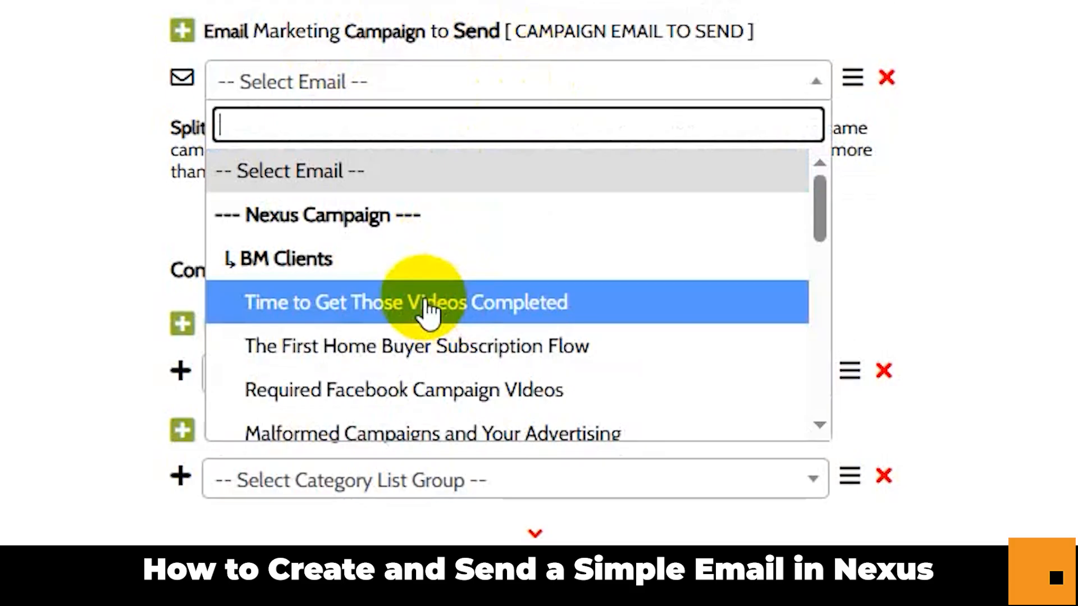
{"action": "left_click", "coordinate": [425, 304]}
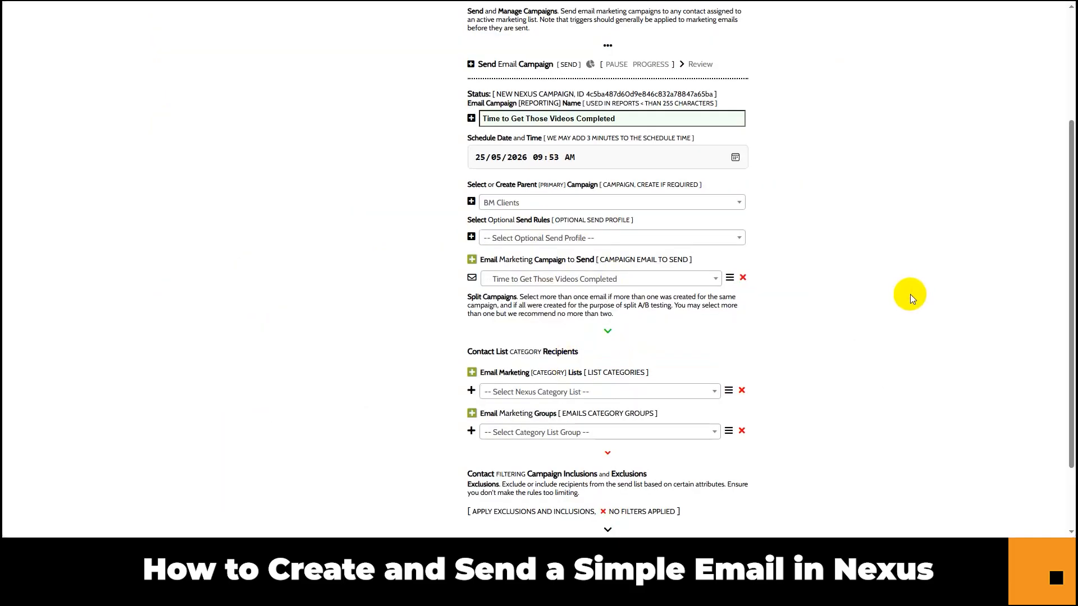
{"action": "scroll", "coordinate": [911, 294], "scroll_direction": "down", "scroll_amount": 2}
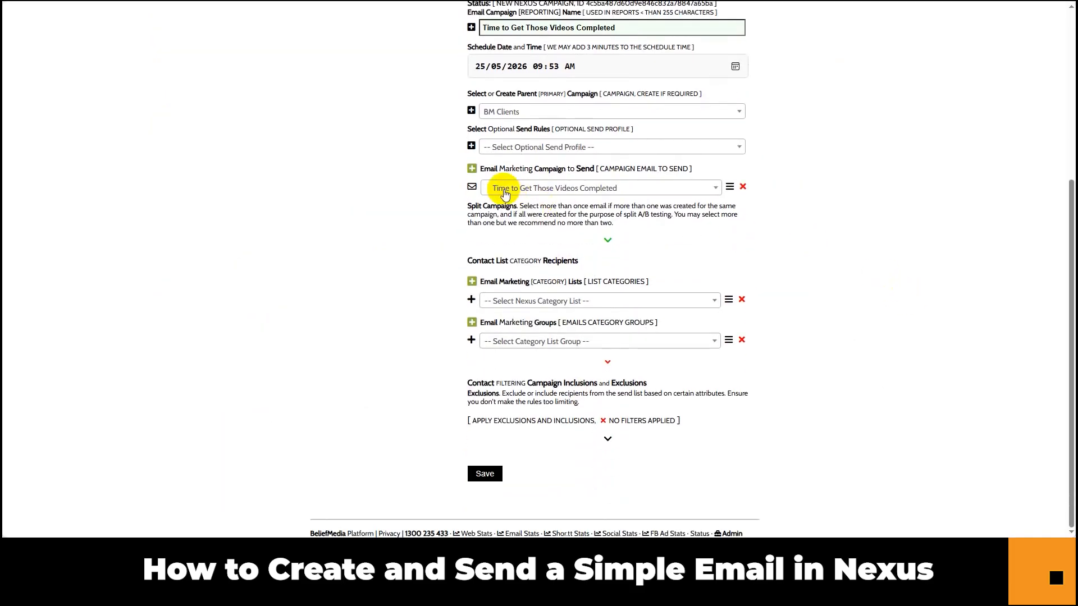
{"action": "left_click", "coordinate": [472, 168]}
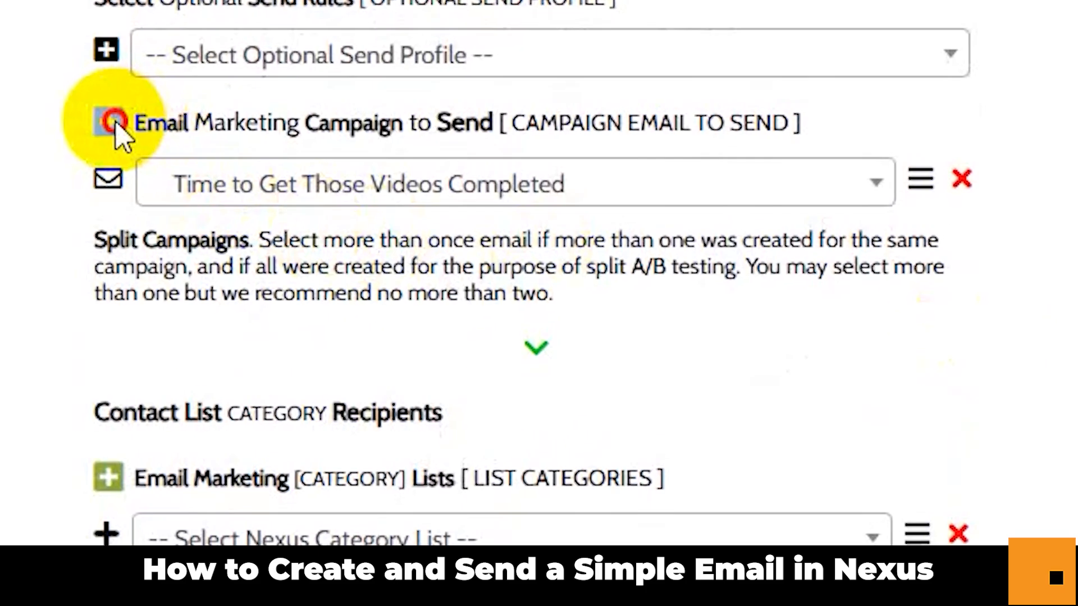
{"action": "left_click", "coordinate": [332, 273]}
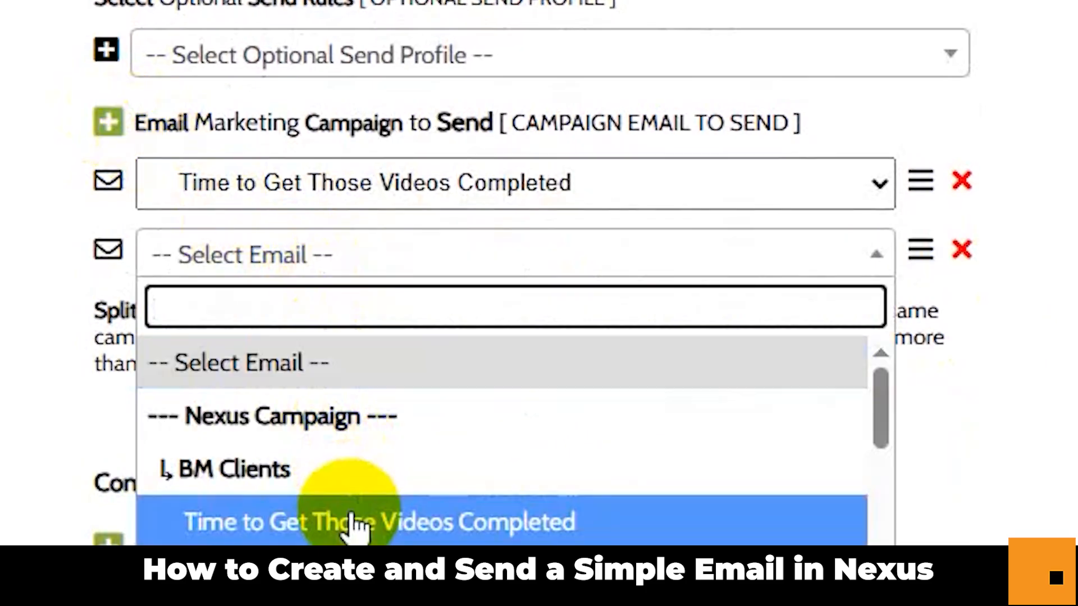
{"action": "left_click", "coordinate": [356, 520]}
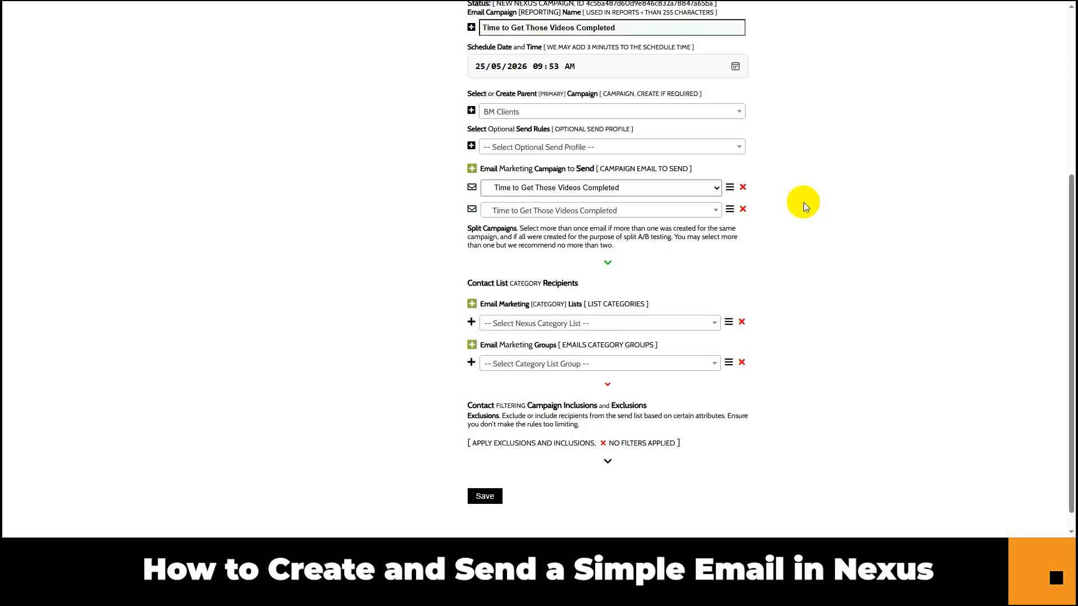
{"action": "left_click", "coordinate": [743, 210]}
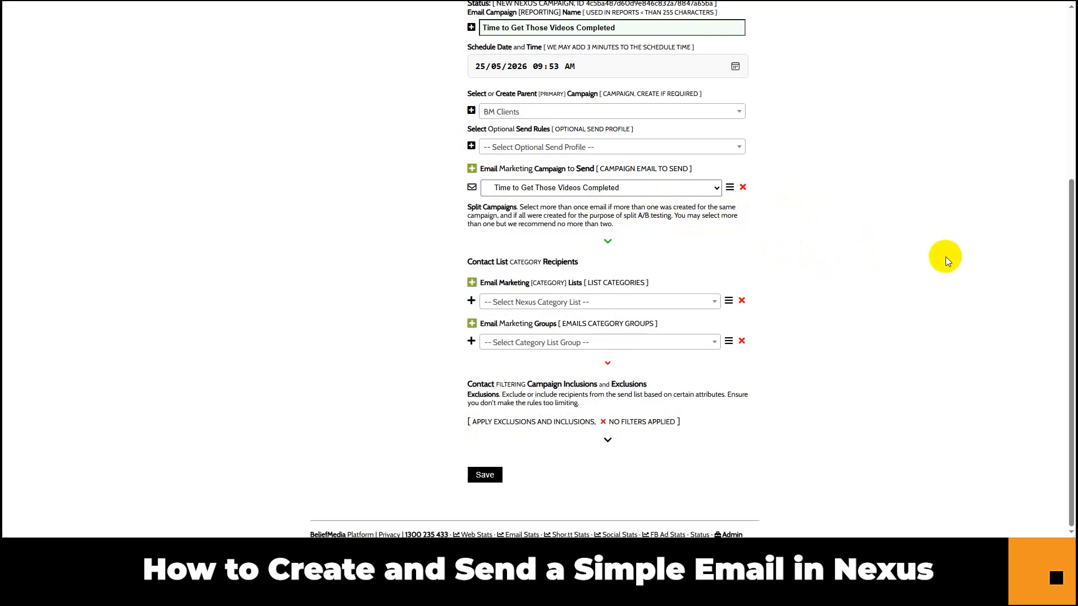
Search the Nexus category lists for 'grow' and pick BM Broker Growth as the recipient list.
{"action": "left_click", "coordinate": [574, 303]}
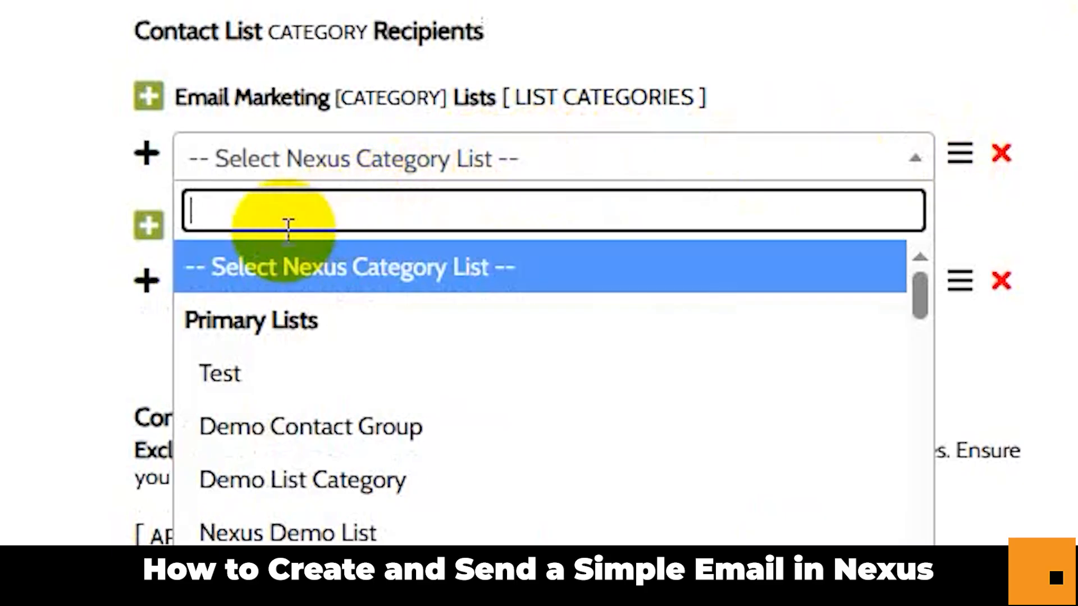
{"action": "left_click", "coordinate": [288, 208]}
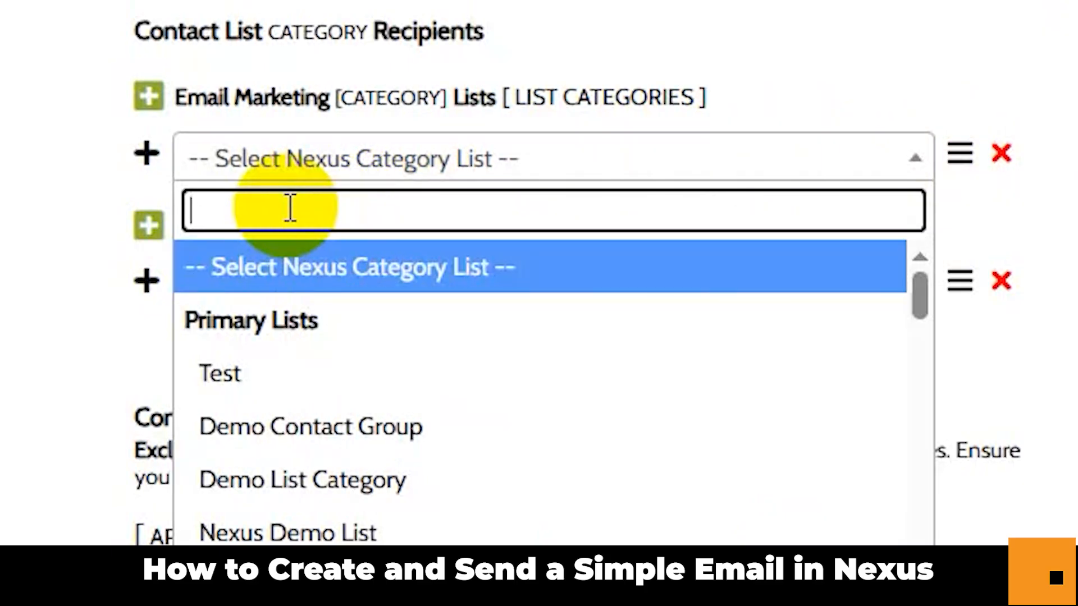
{"action": "type", "text": "bm gro"}
{"action": "key", "text": "BackSpace"}
{"action": "key", "text": "BackSpace"}
{"action": "key", "text": "BackSpace"}
{"action": "key", "text": "BackSpace"}
{"action": "key", "text": "BackSpace"}
{"action": "key", "text": "BackSpace"}
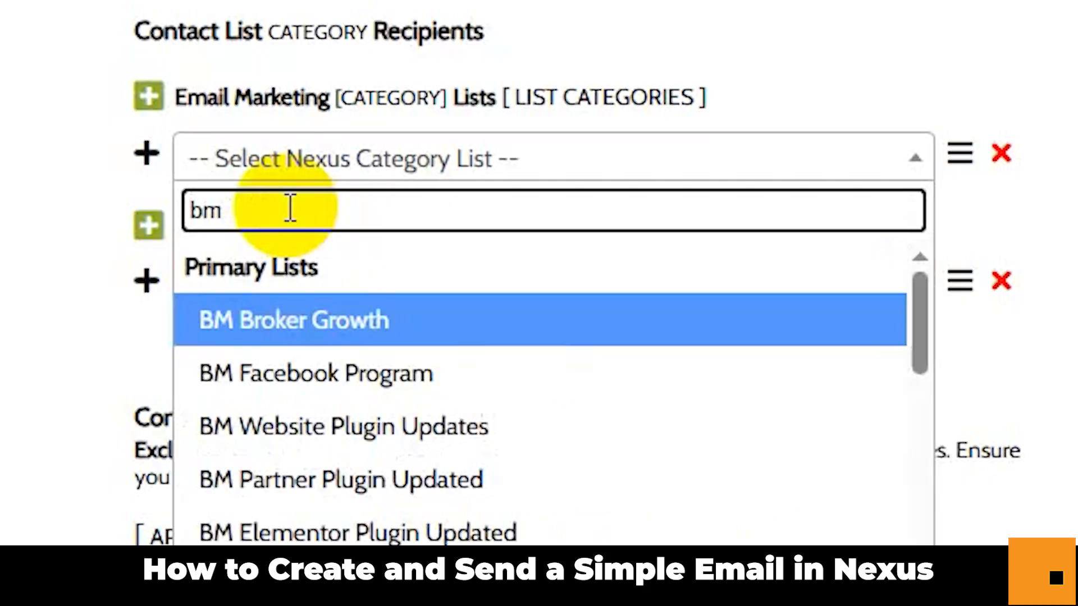
{"action": "type", "text": "groth"}
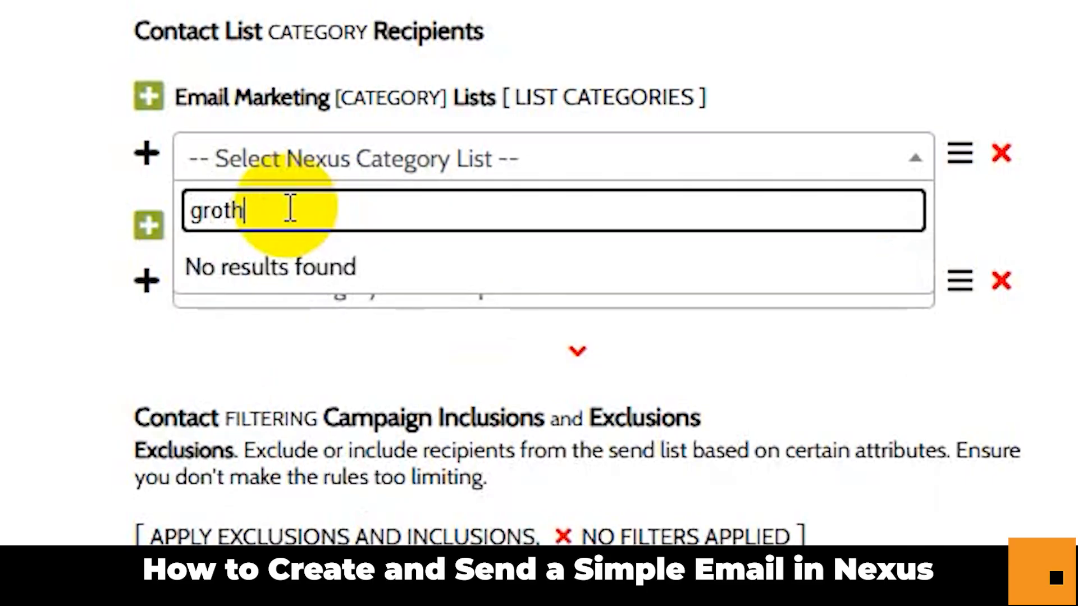
{"action": "key", "text": "BackSpace"}
{"action": "key", "text": "BackSpace"}
{"action": "type", "text": "w"}
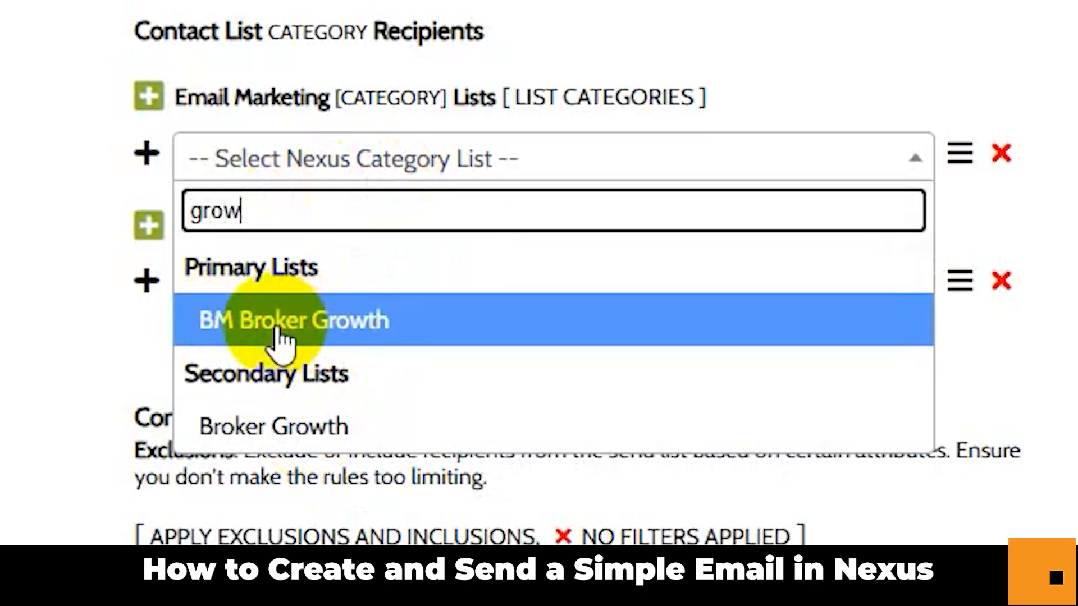
{"action": "left_click", "coordinate": [331, 337]}
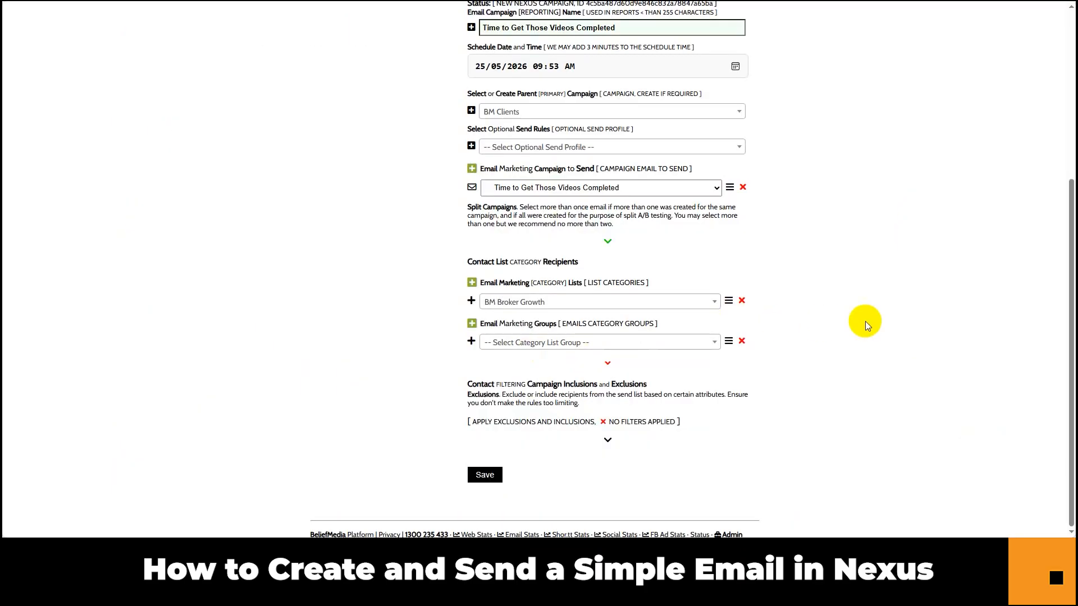
{"action": "left_click", "coordinate": [651, 343]}
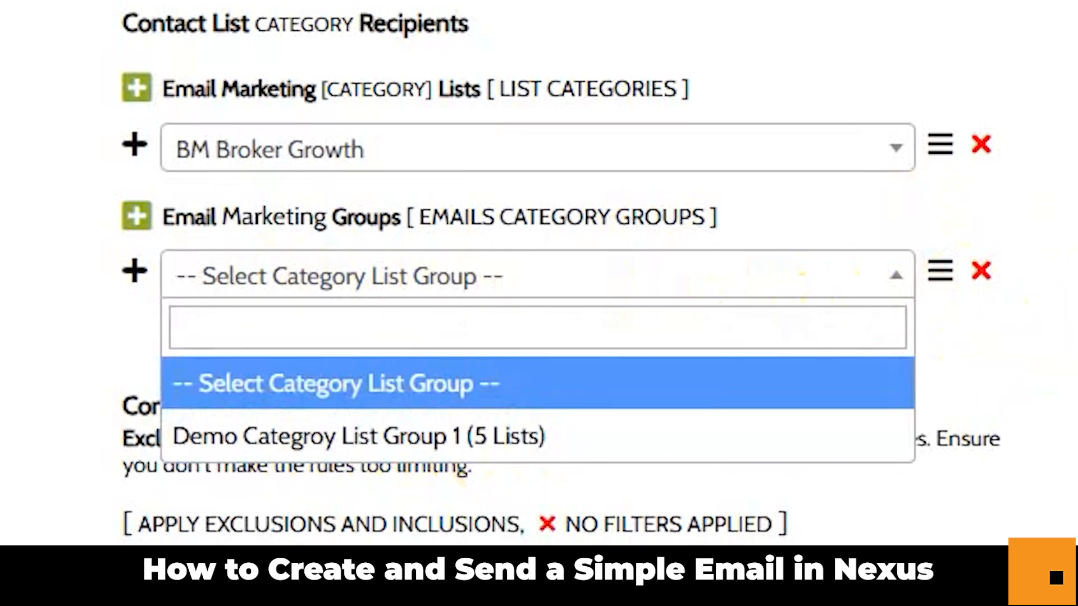
Leave the category list group unset and try the status and no-contact-since filters, switching both back off.
{"action": "left_click", "coordinate": [831, 285]}
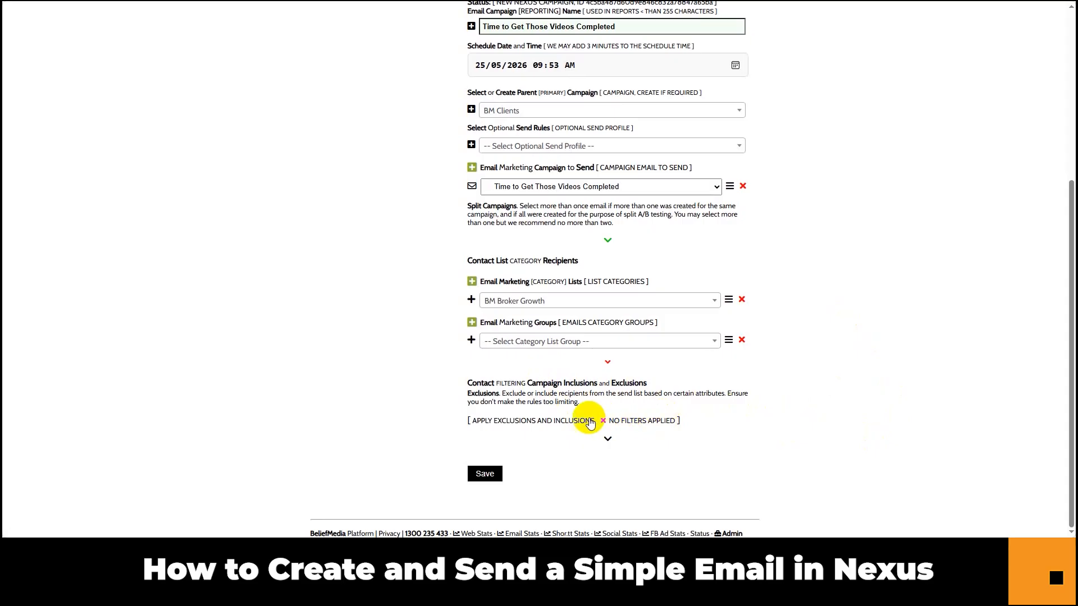
{"action": "left_click", "coordinate": [589, 421]}
{"action": "scroll", "coordinate": [930, 375], "scroll_direction": "down", "scroll_amount": 3}
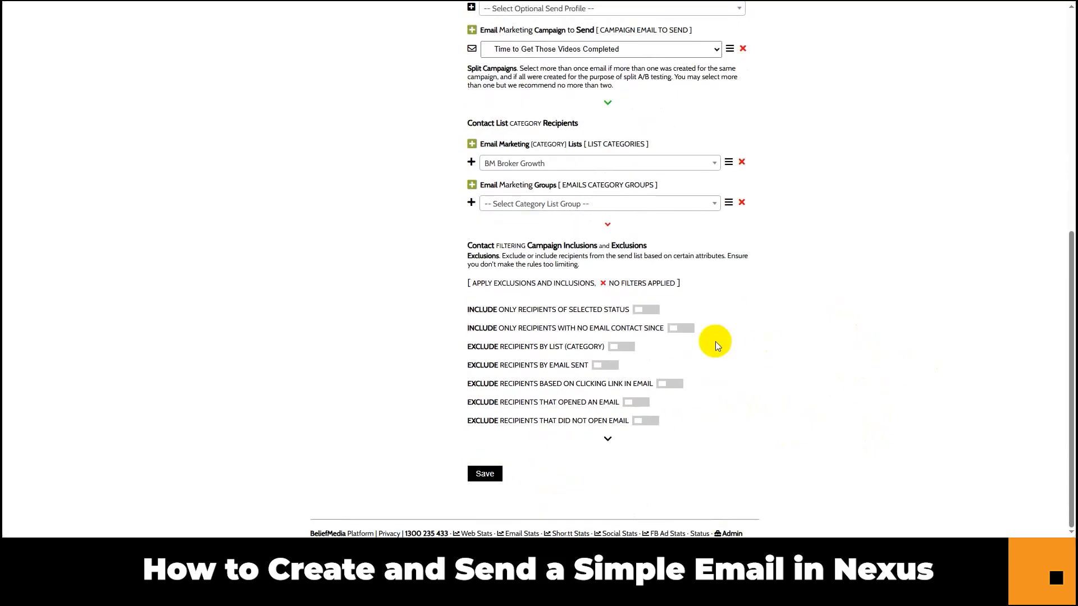
{"action": "left_click", "coordinate": [645, 310]}
{"action": "left_click", "coordinate": [645, 310]}
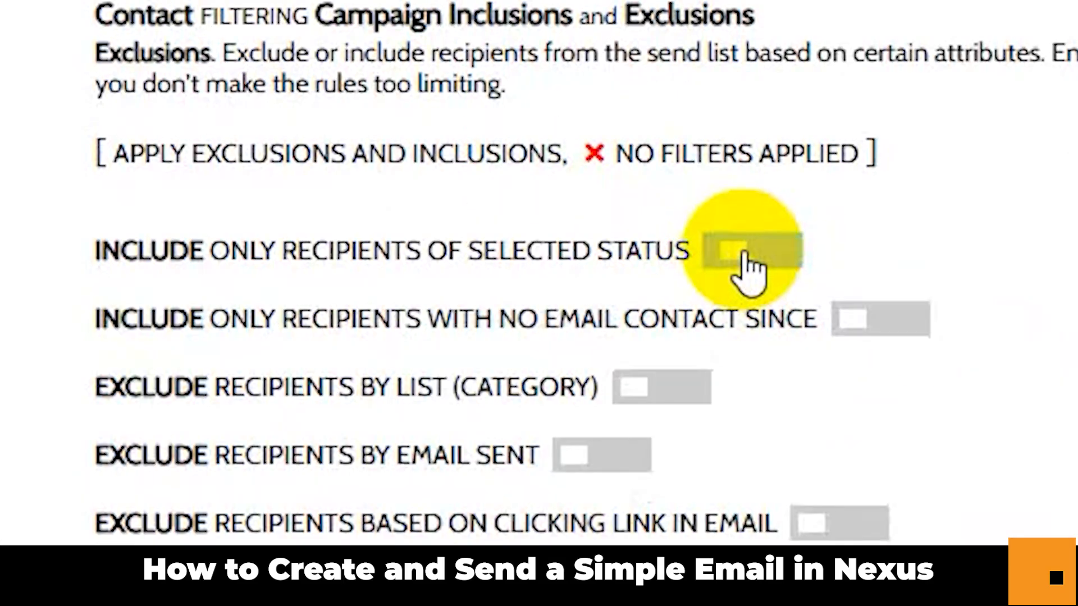
{"action": "left_click", "coordinate": [873, 325]}
{"action": "left_click", "coordinate": [882, 325]}
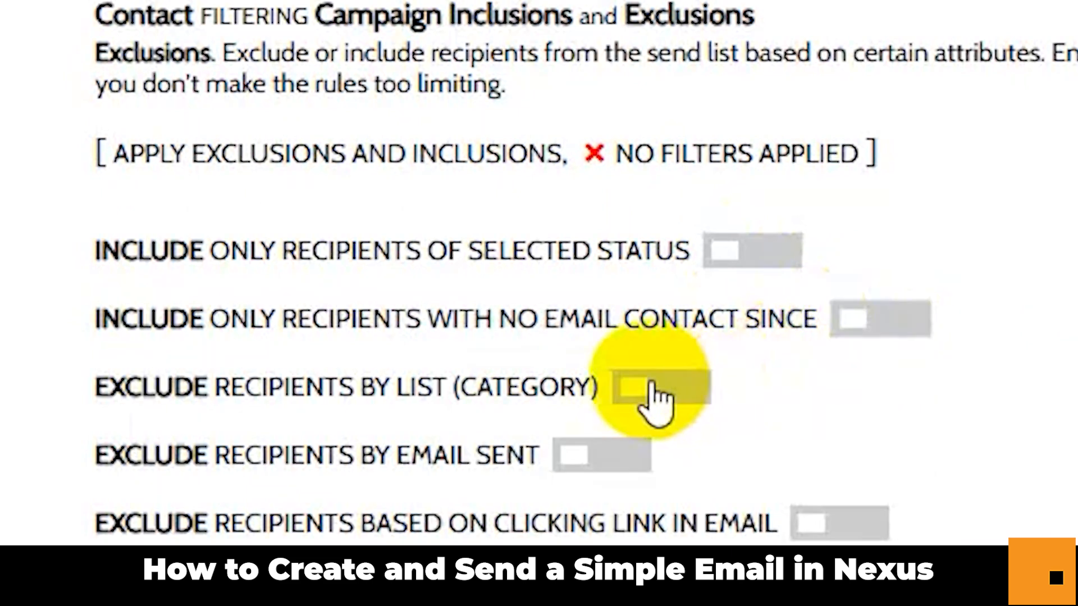
Try the no-contact-since, list-category and email-sent exclusions, leave all off, and collapse the filter options.
{"action": "left_click", "coordinate": [871, 324]}
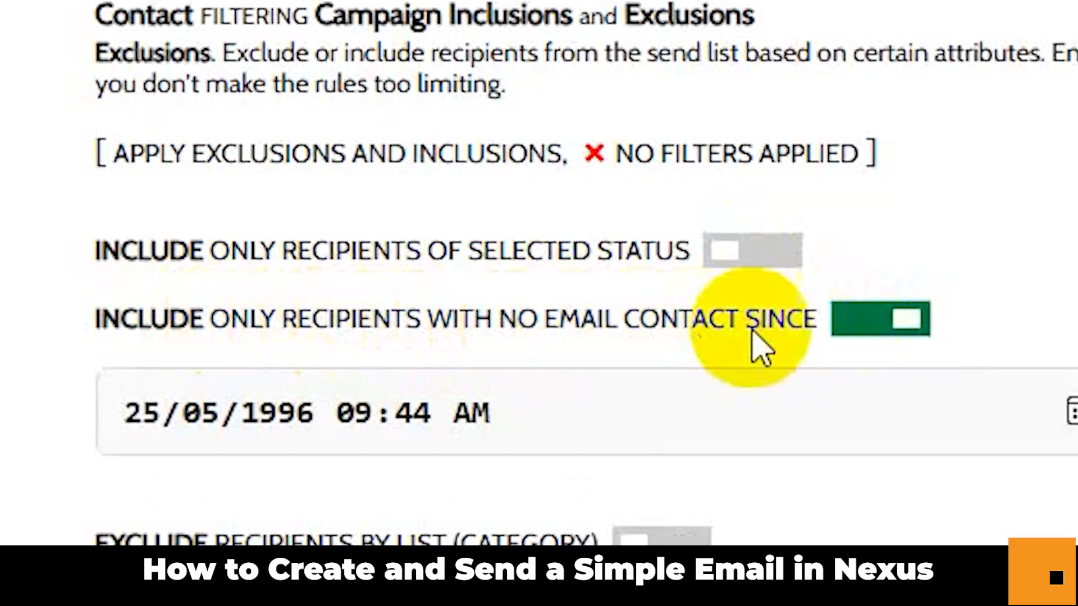
{"action": "left_click", "coordinate": [854, 323]}
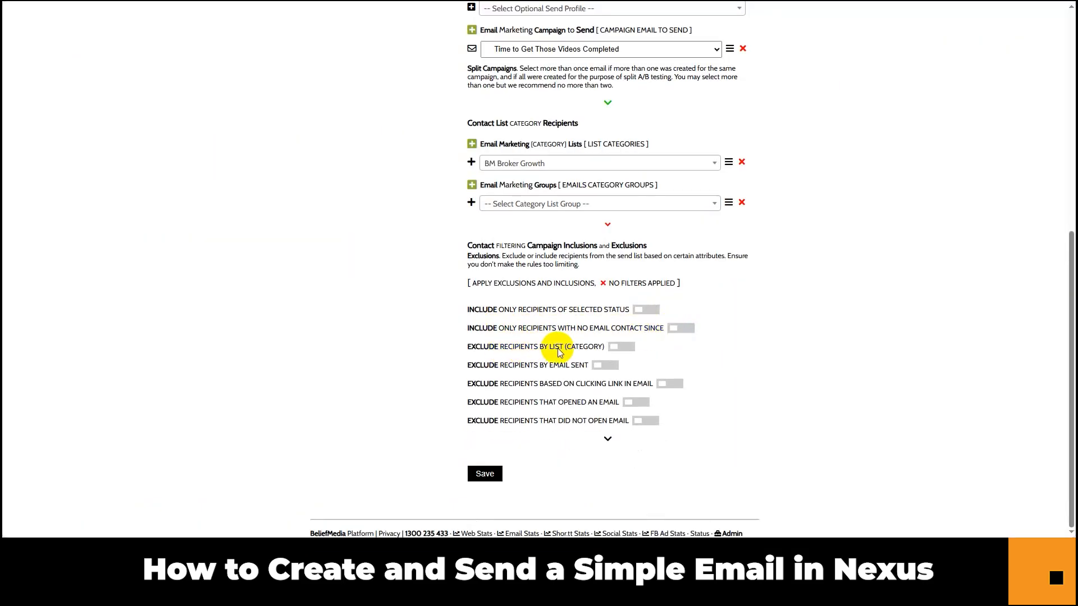
{"action": "left_click", "coordinate": [621, 347]}
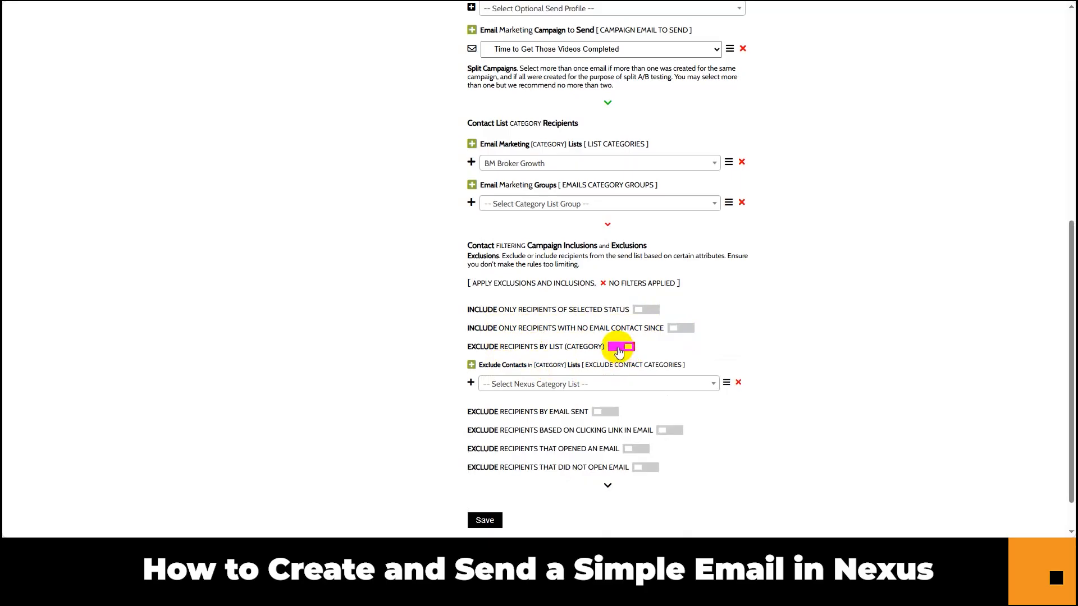
{"action": "left_click", "coordinate": [622, 347]}
{"action": "left_click", "coordinate": [601, 366]}
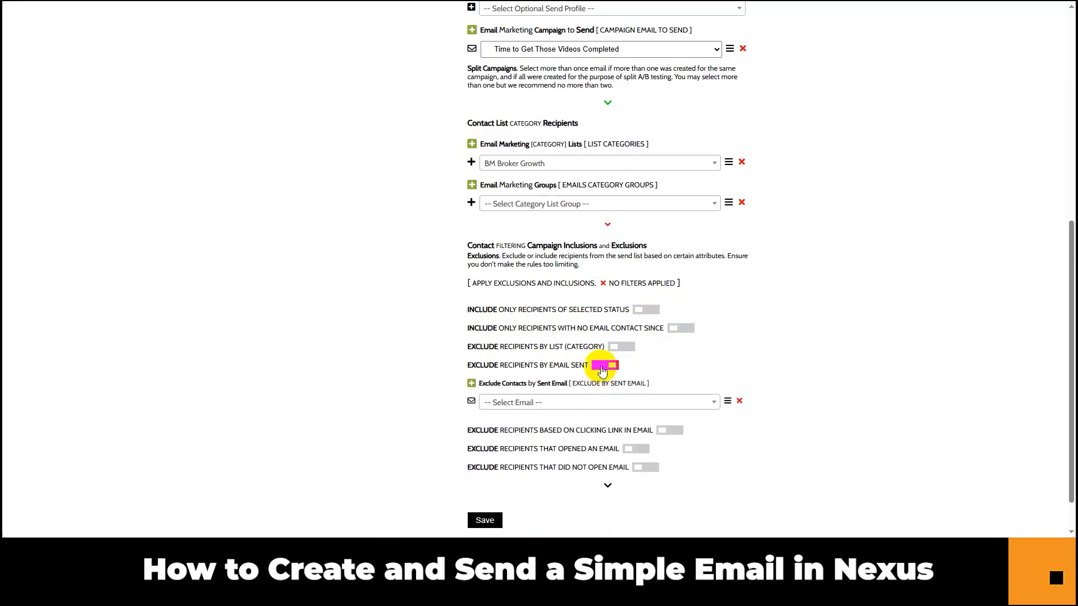
{"action": "left_click", "coordinate": [603, 365]}
{"action": "left_click", "coordinate": [679, 328]}
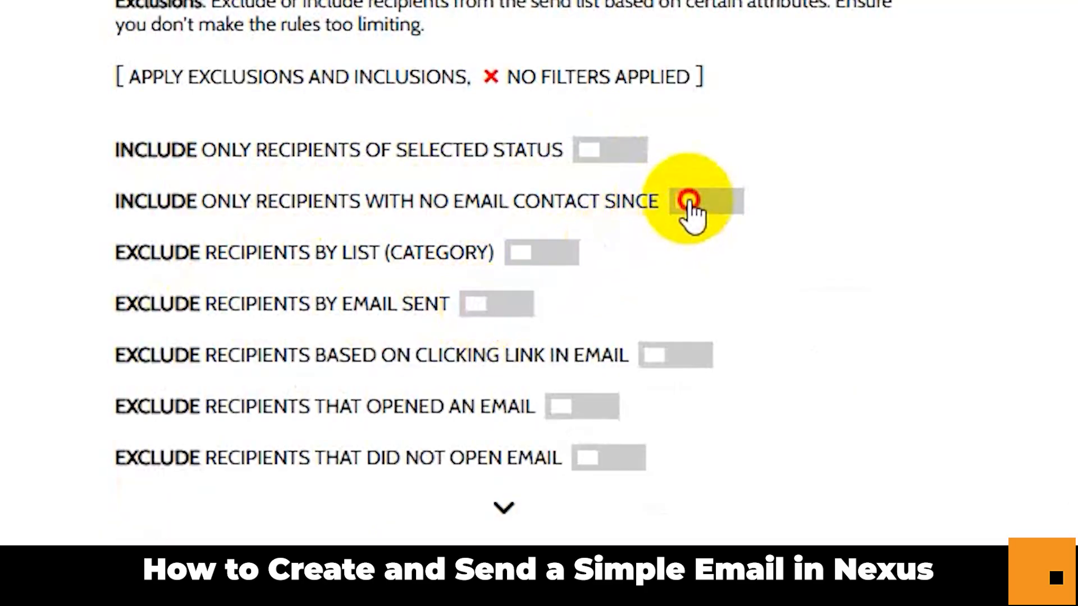
{"action": "left_click", "coordinate": [679, 329]}
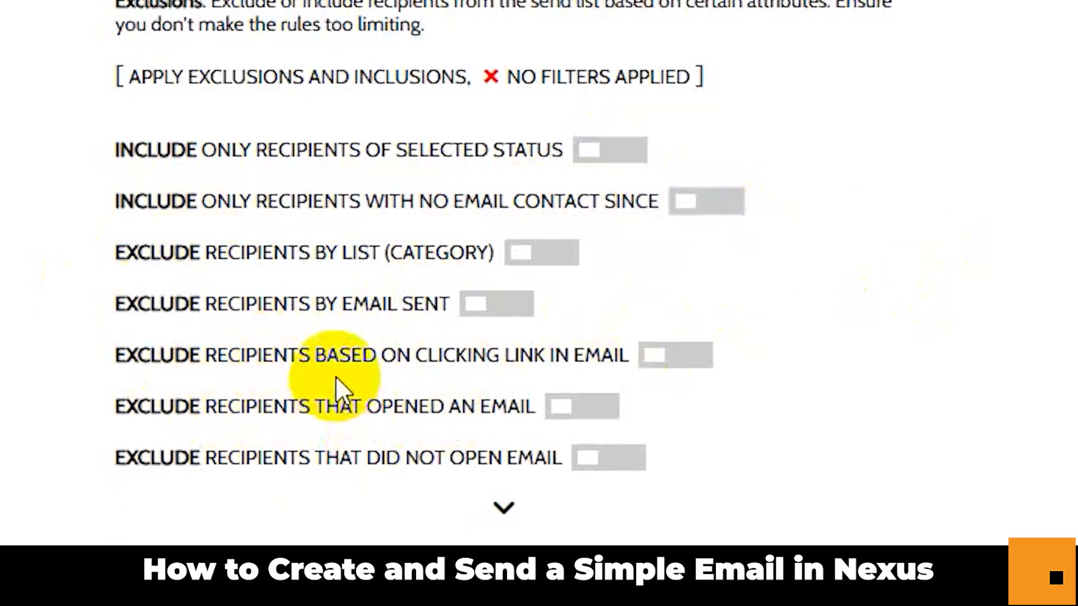
{"action": "left_click", "coordinate": [409, 77]}
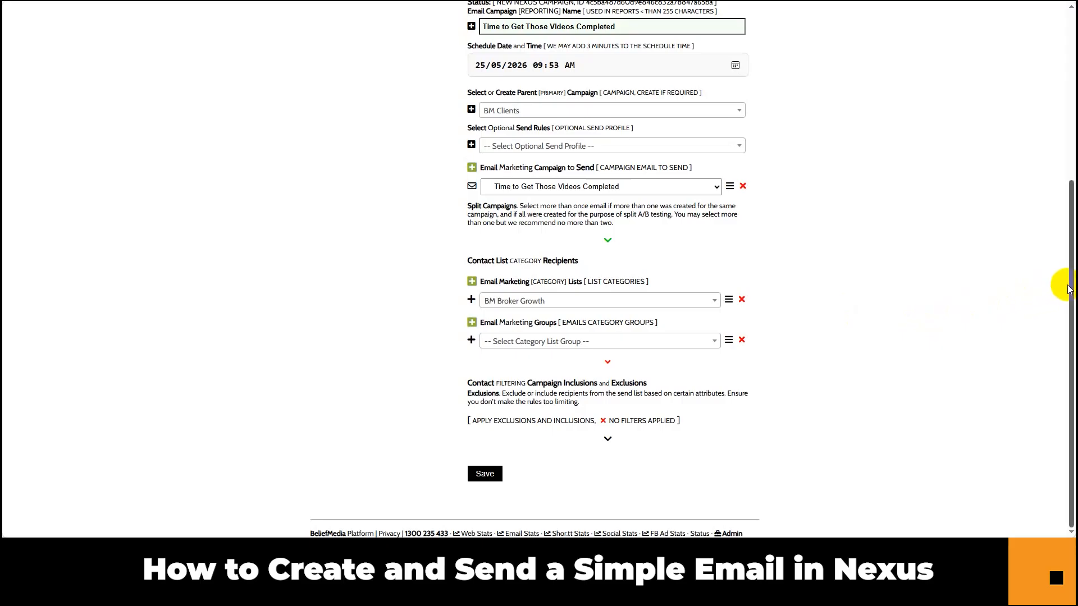
Save the campaign so it is scheduled to send in under 3 minutes.
{"action": "left_click_drag", "start_coordinate": [1069, 285], "coordinate": [1054, 214]}
{"action": "scroll", "coordinate": [844, 318], "scroll_direction": "down", "scroll_amount": 2}
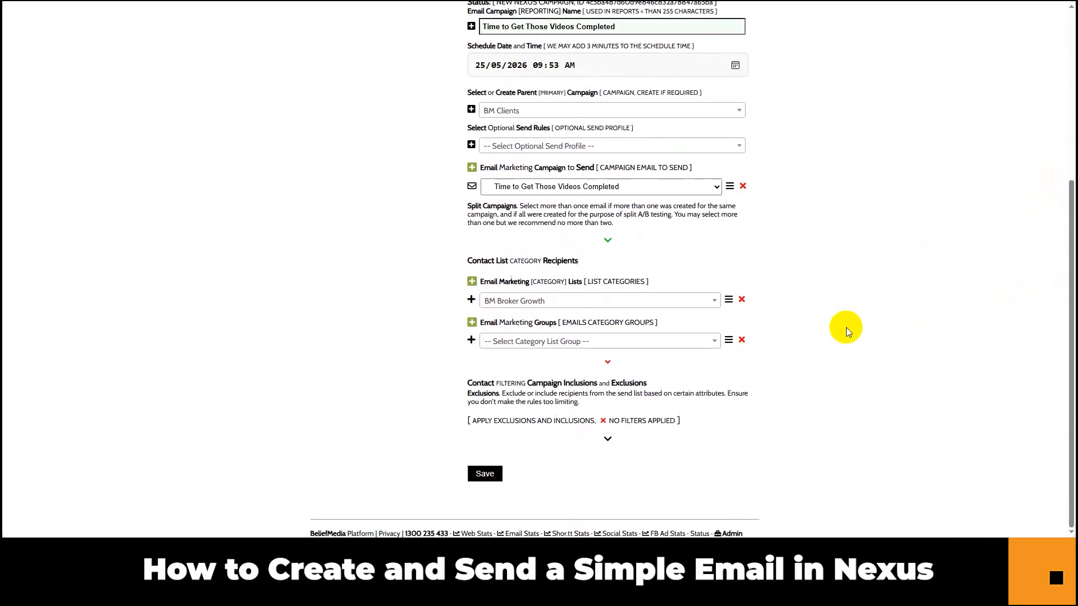
{"action": "left_click", "coordinate": [487, 475]}
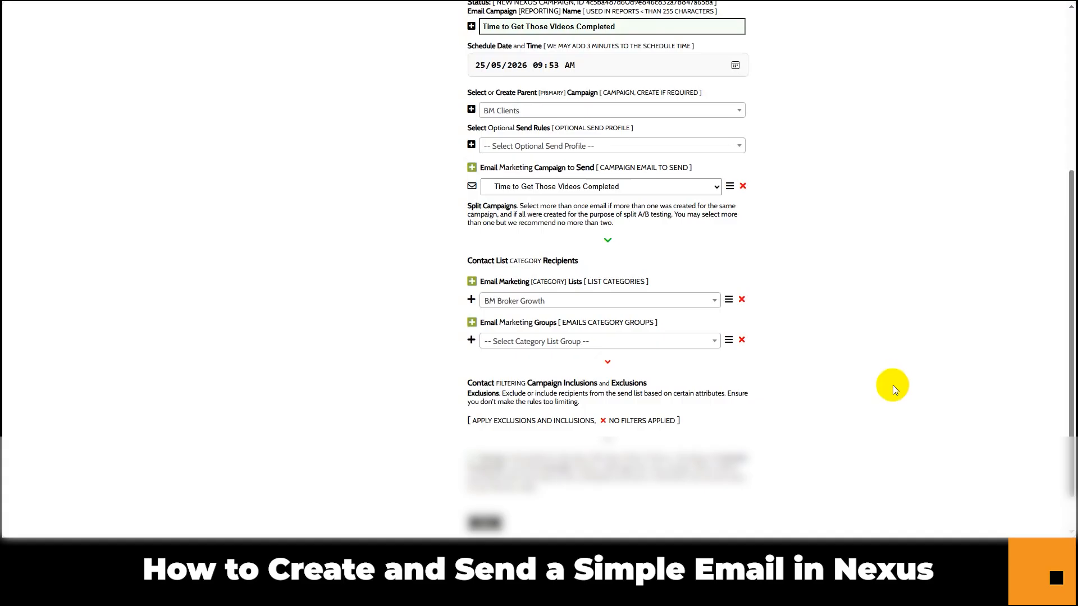
{"action": "scroll", "coordinate": [909, 230], "scroll_direction": "up", "scroll_amount": 5}
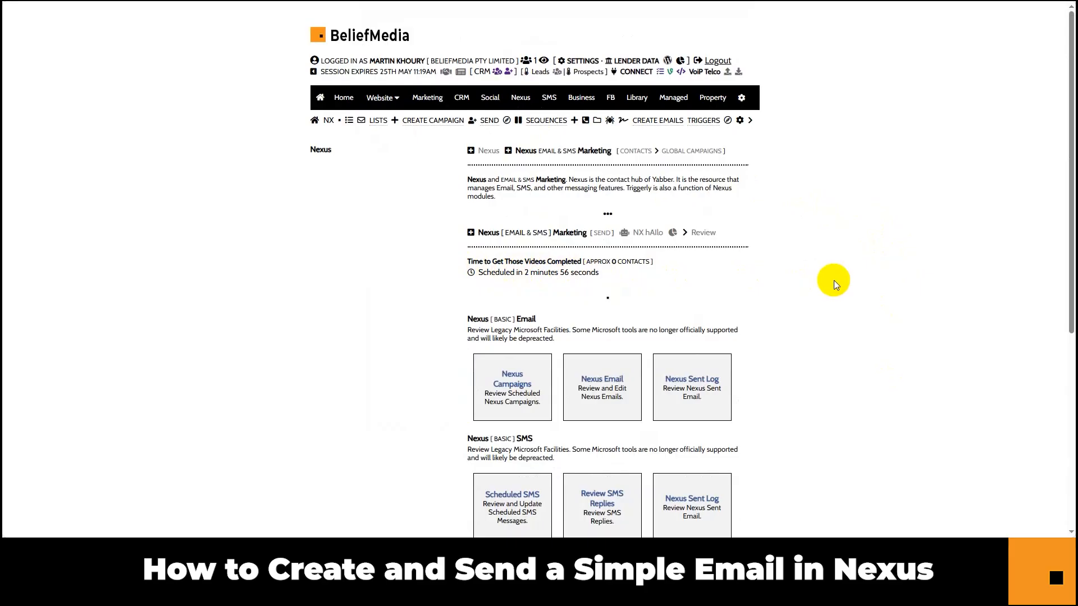
{"action": "left_click_drag", "start_coordinate": [594, 261], "coordinate": [634, 262]}
{"action": "left_click", "coordinate": [634, 262]}
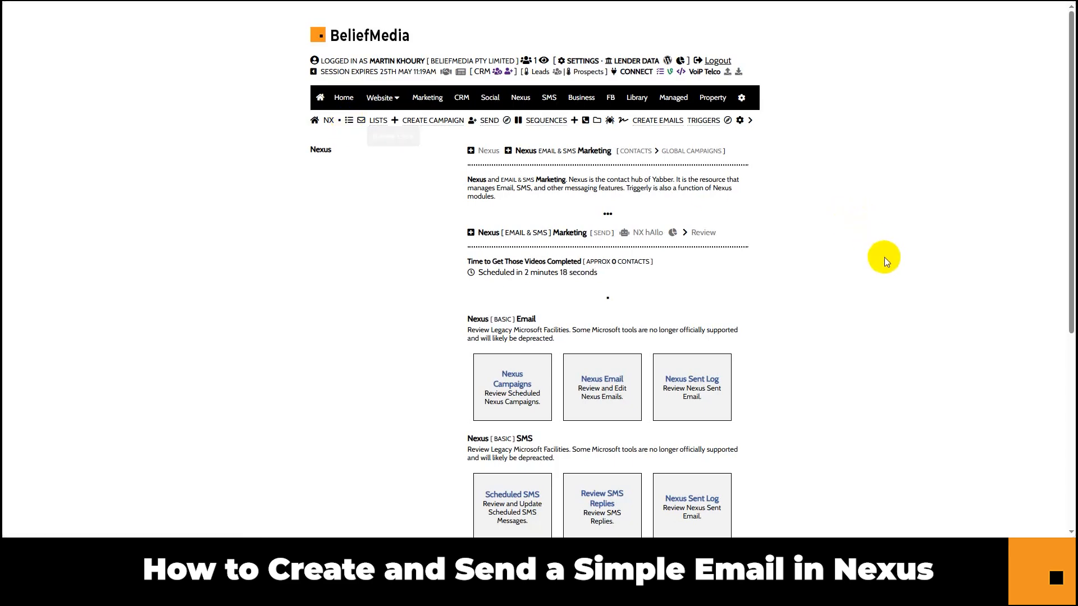
Open the Email Marketing Campaigns list and search it for 'completed'.
{"action": "left_click", "coordinate": [361, 123]}
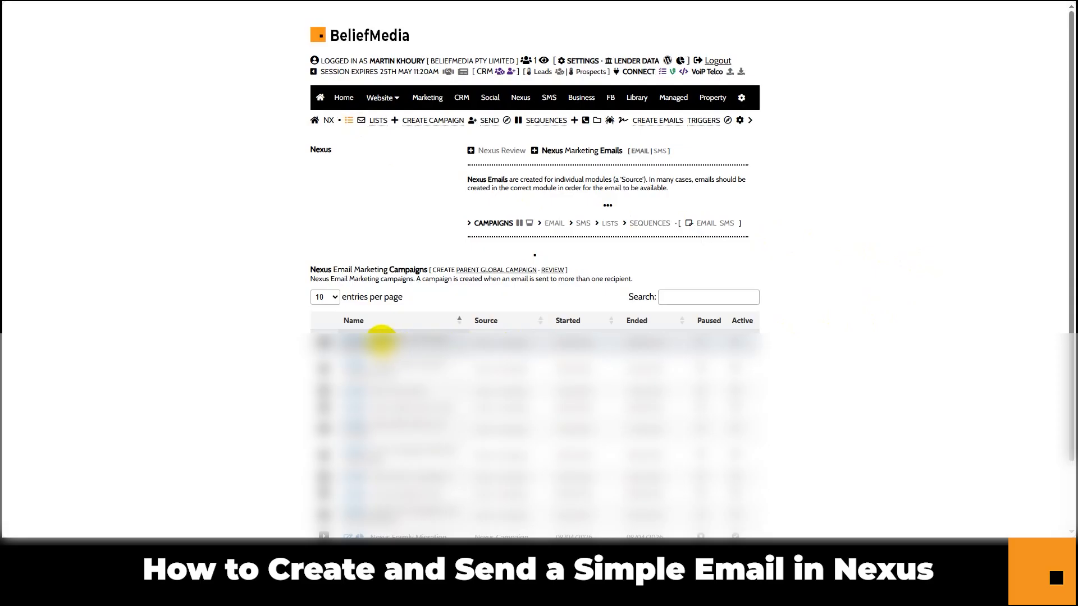
{"action": "left_click", "coordinate": [692, 297]}
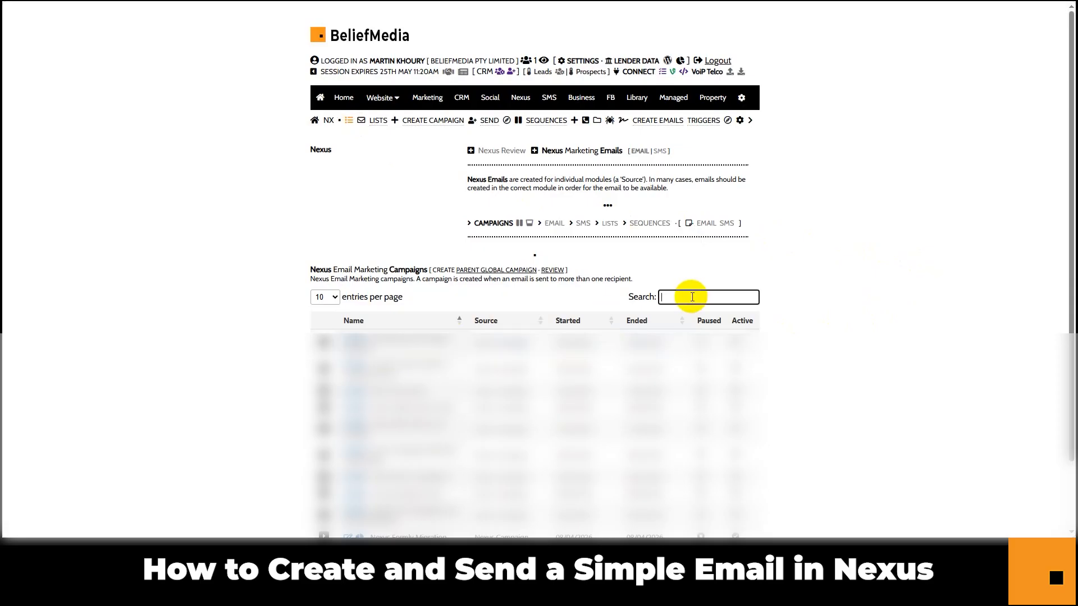
{"action": "type", "text": "completed"}
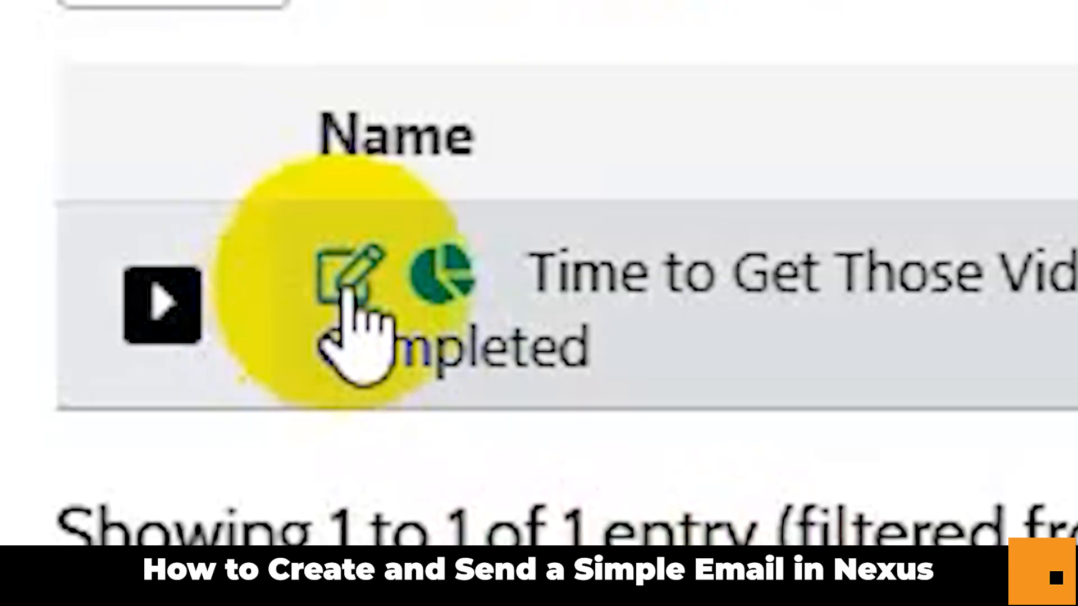
Open the 'Time to Get Those Videos Completed' campaign for editing and scroll through its settings.
{"action": "left_click", "coordinate": [347, 283]}
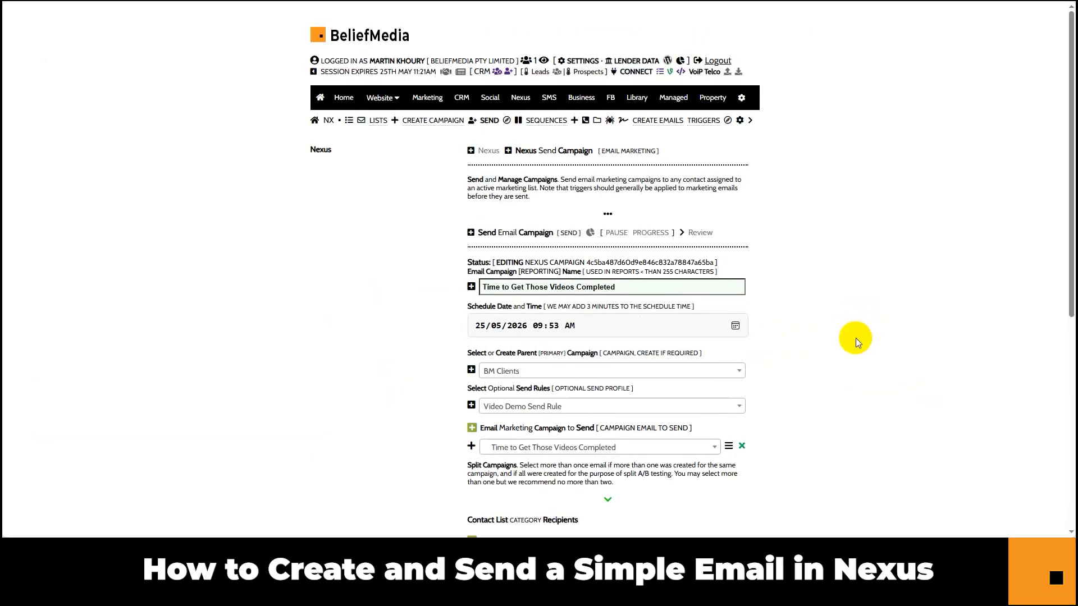
{"action": "scroll", "coordinate": [856, 338], "scroll_direction": "down", "scroll_amount": 7}
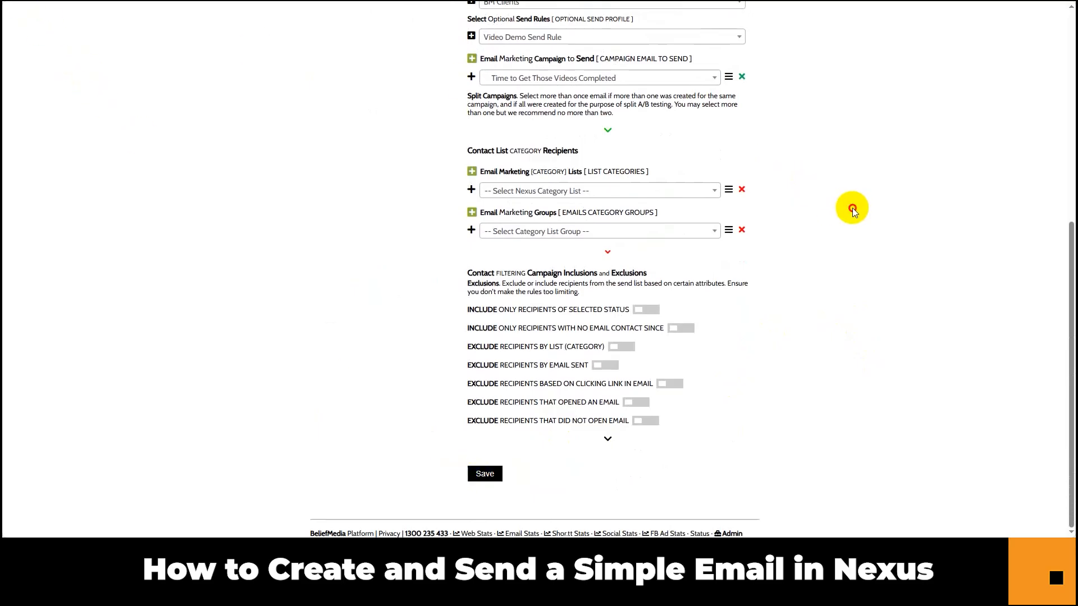
{"action": "scroll", "coordinate": [856, 210], "scroll_direction": "up", "scroll_amount": 7}
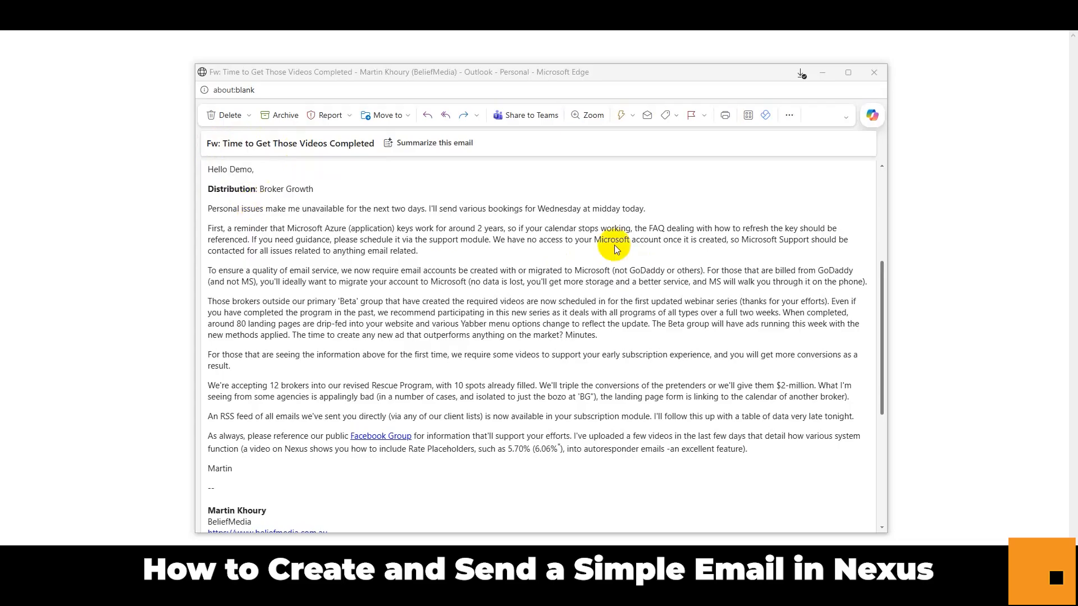
Scroll the received email down to the signature and unsubscribe footer, checking rates show 5.70% (6.06%).
{"action": "left_click", "coordinate": [882, 313]}
{"action": "left_click_drag", "start_coordinate": [881, 328], "coordinate": [871, 332]}
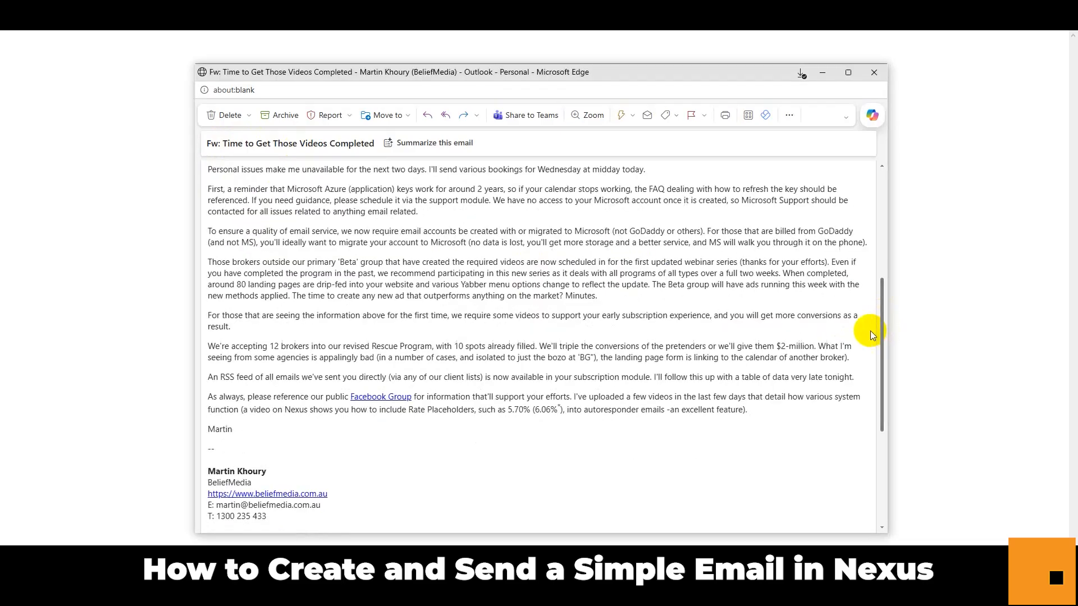
{"action": "scroll", "coordinate": [613, 324], "scroll_direction": "down", "scroll_amount": 2}
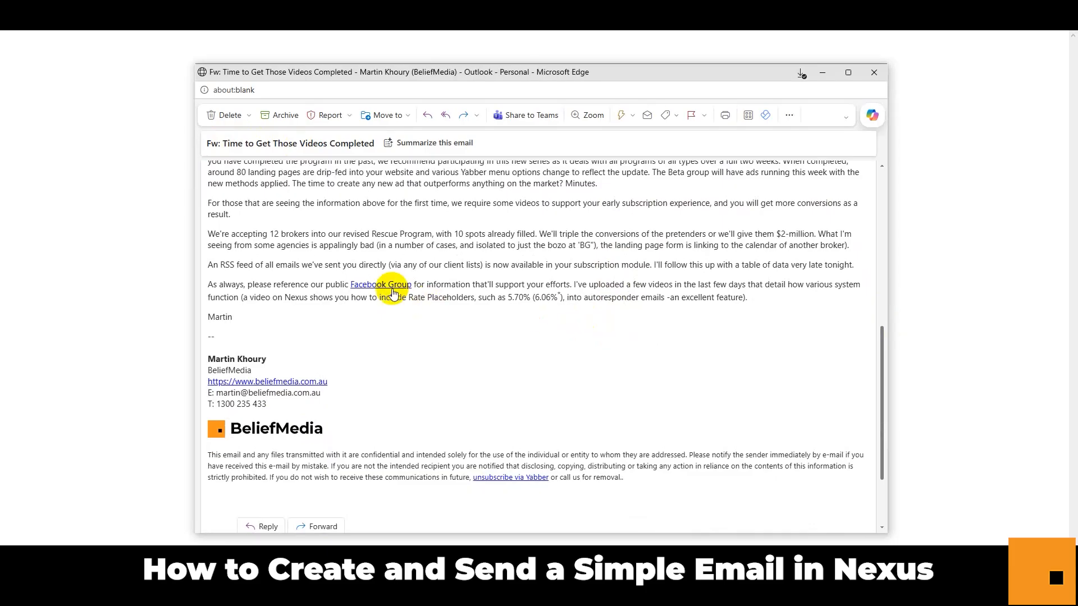
{"action": "mouse_move", "coordinate": [380, 286]}
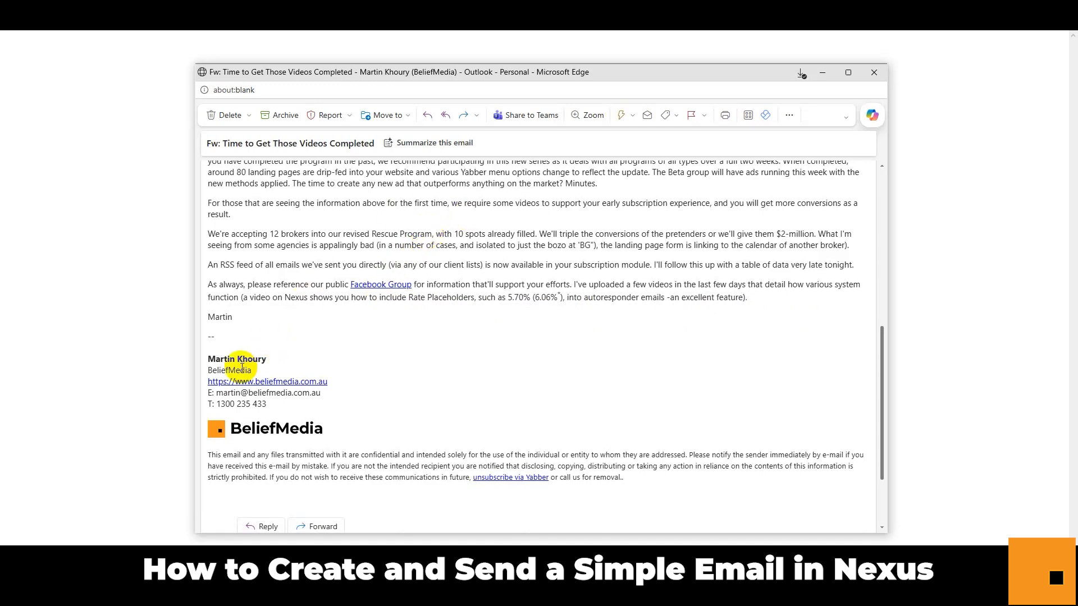
{"action": "scroll", "coordinate": [244, 362], "scroll_direction": "down", "scroll_amount": 3}
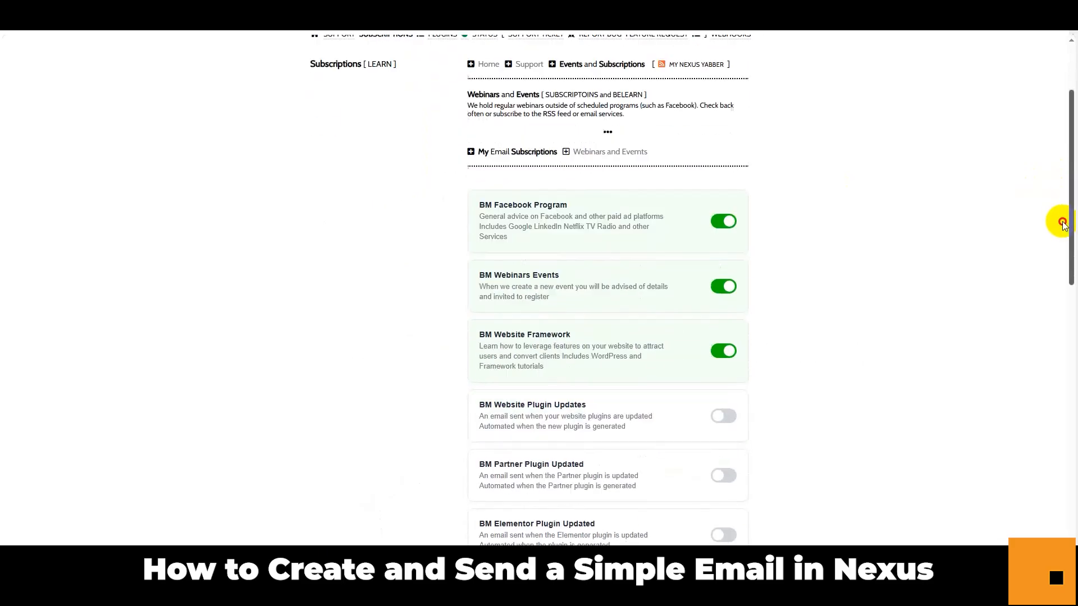
{"action": "scroll", "coordinate": [1058, 286], "scroll_direction": "down", "scroll_amount": 5}
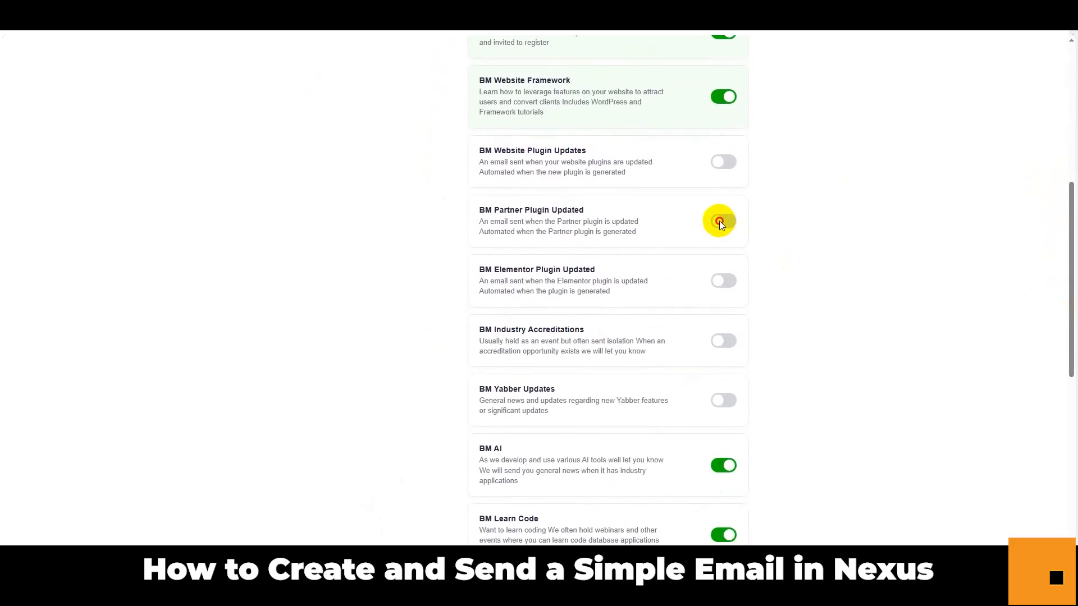
{"action": "left_click", "coordinate": [719, 273]}
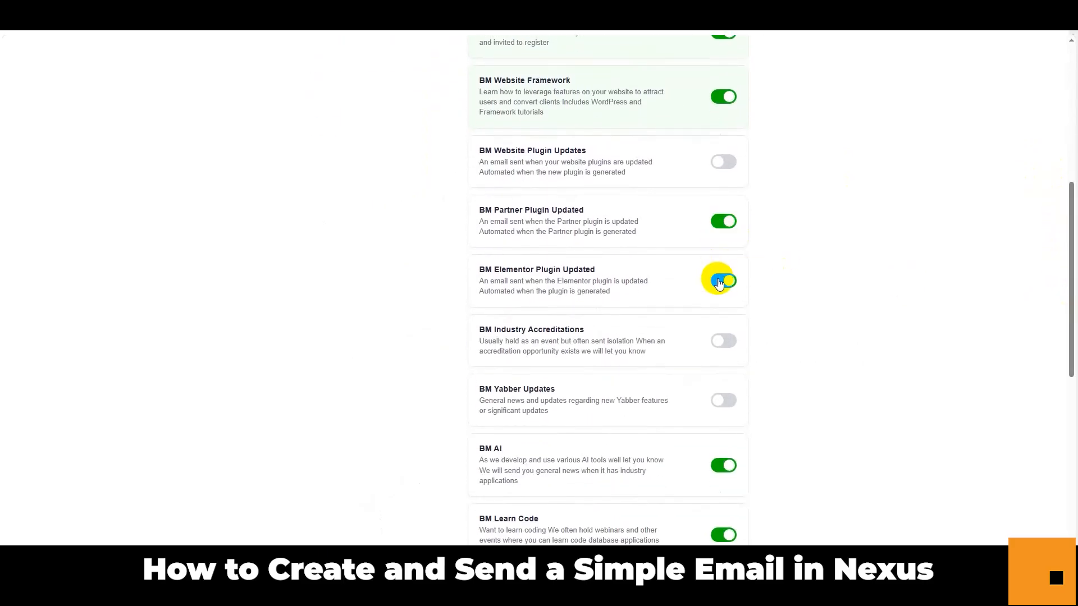
{"action": "left_click", "coordinate": [719, 277]}
{"action": "left_click", "coordinate": [724, 223]}
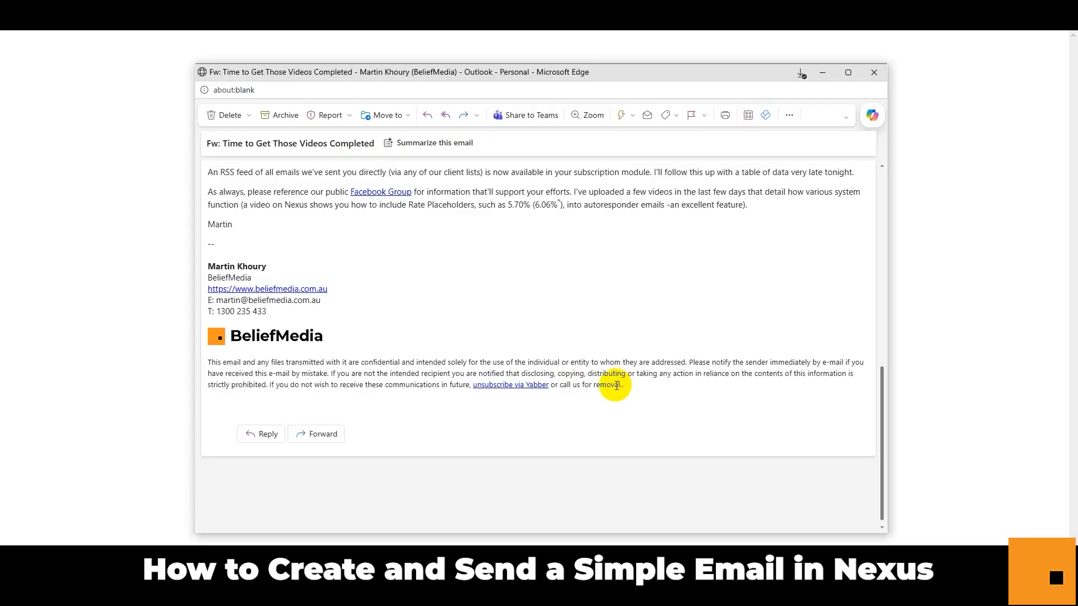
Highlight the 5.70% (6.06%*) rate figures in the email's closing paragraph, then clear the selection.
{"action": "scroll", "coordinate": [758, 296], "scroll_direction": "up", "scroll_amount": 8}
{"action": "scroll", "coordinate": [758, 296], "scroll_direction": "down", "scroll_amount": 5}
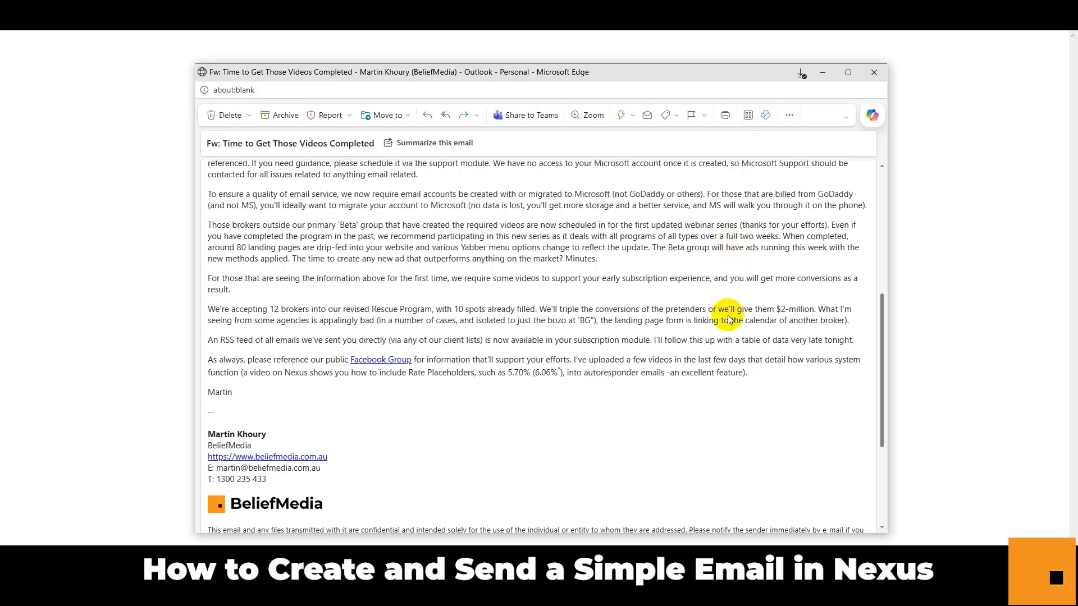
{"action": "left_click_drag", "start_coordinate": [480, 373], "coordinate": [563, 377]}
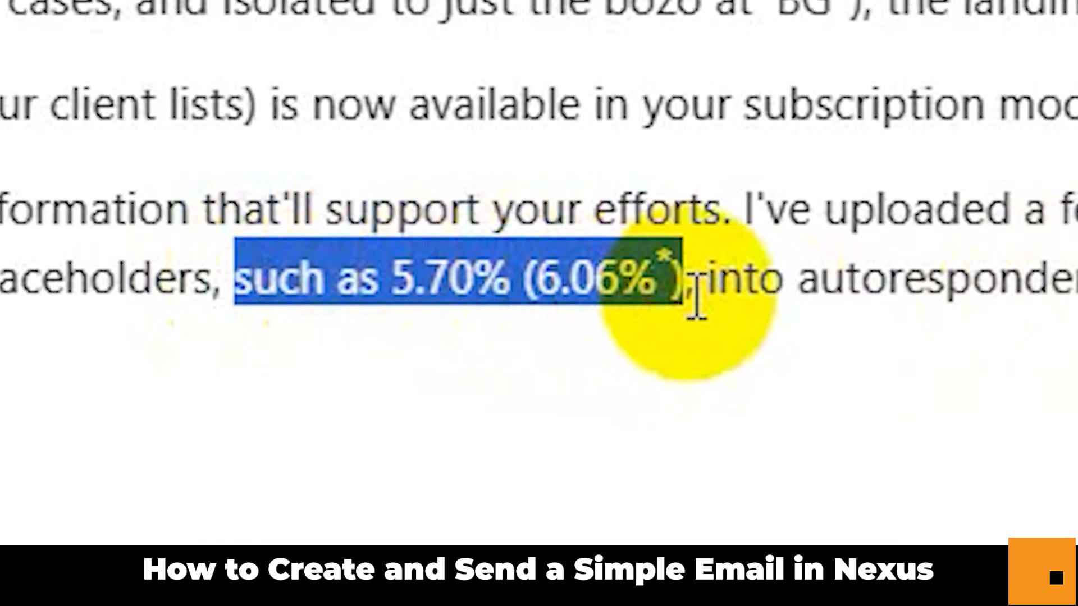
{"action": "left_click", "coordinate": [505, 277]}
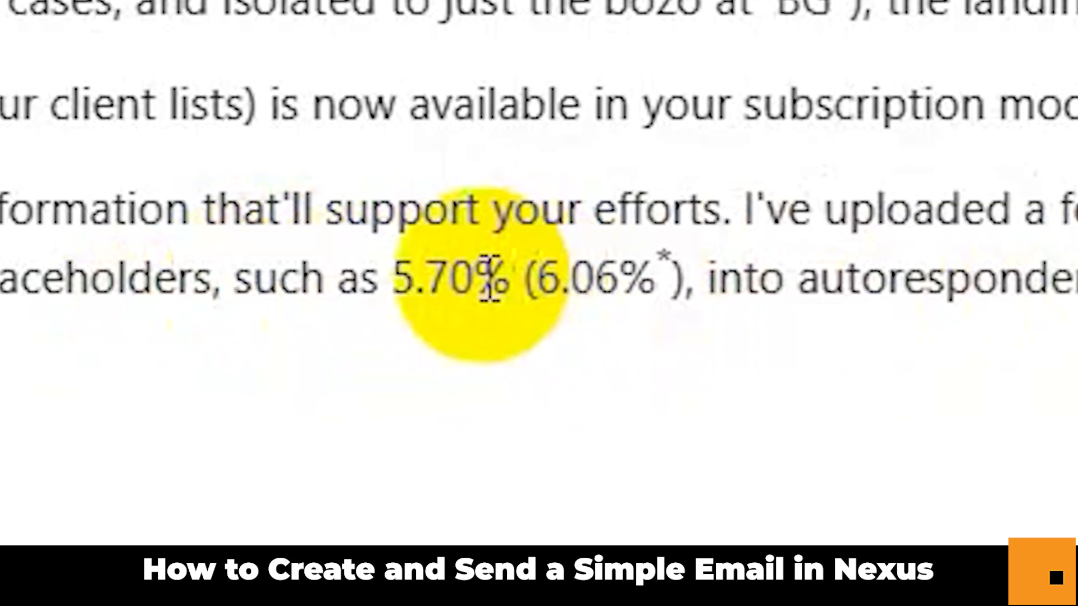
{"action": "left_click_drag", "start_coordinate": [385, 278], "coordinate": [671, 278]}
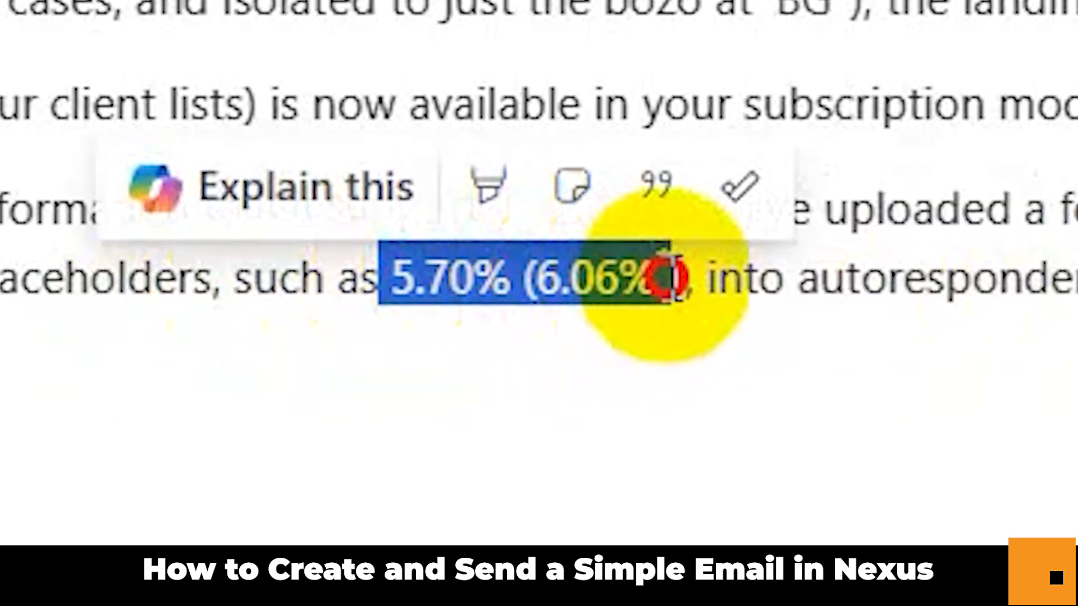
{"action": "left_click", "coordinate": [673, 275]}
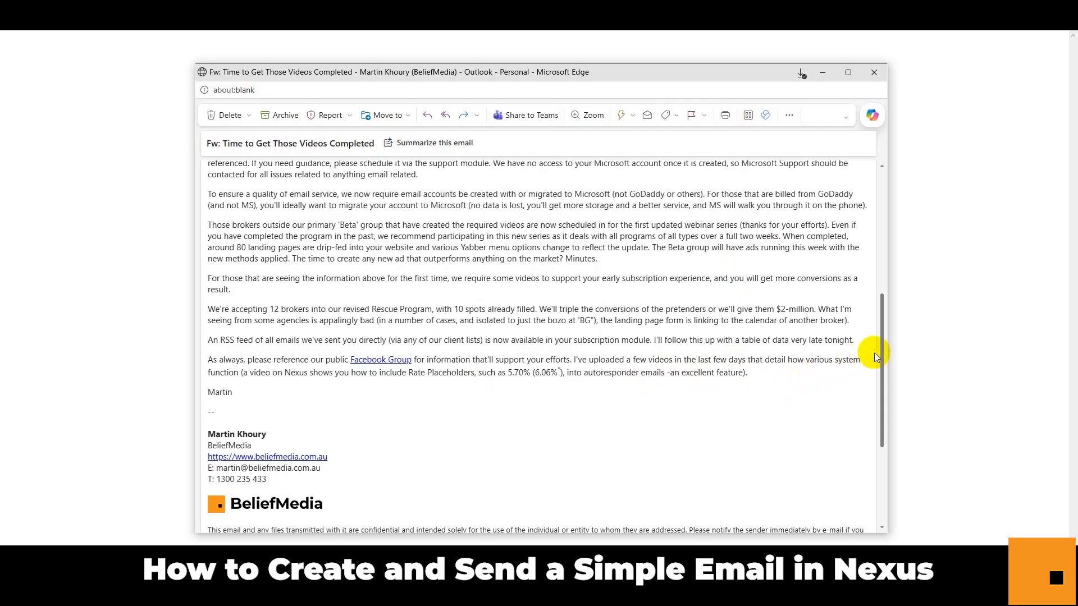
{"action": "left_click_drag", "start_coordinate": [881, 351], "coordinate": [880, 429]}
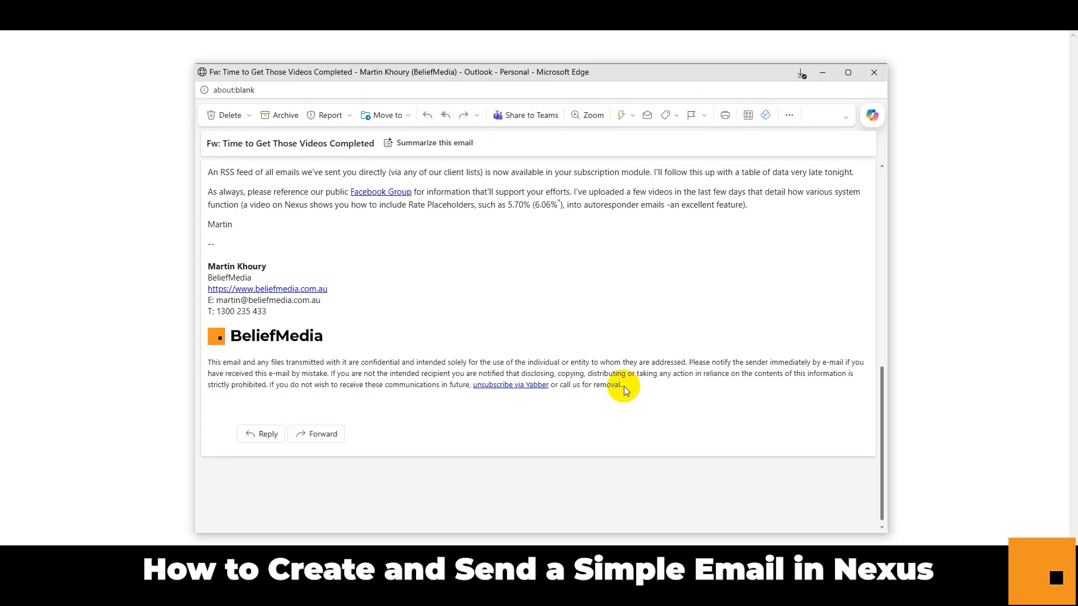
{"action": "scroll", "coordinate": [598, 291], "scroll_direction": "up", "scroll_amount": 3}
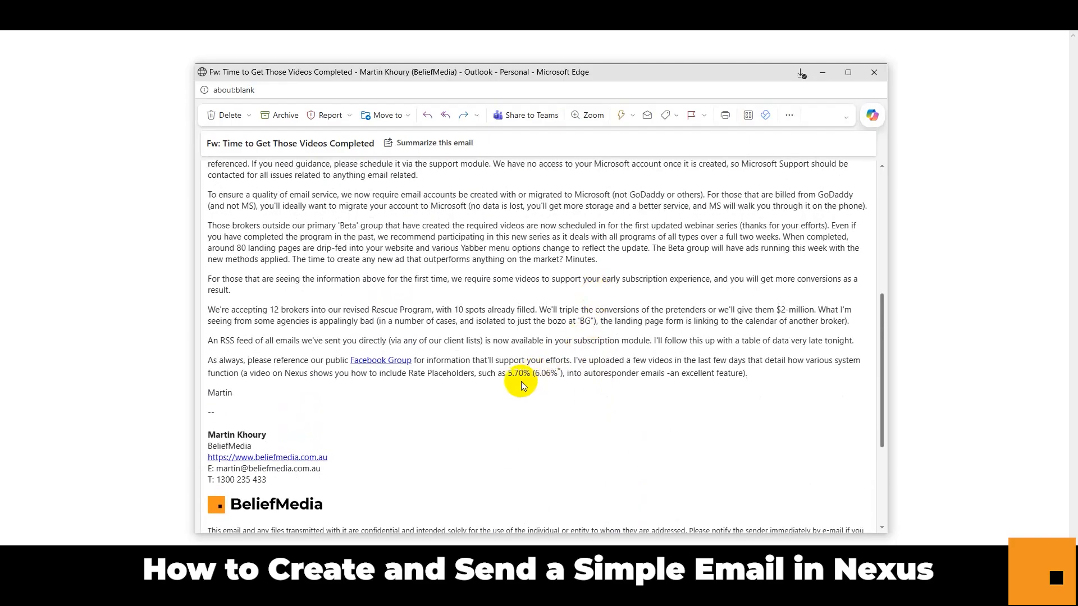
{"action": "left_click_drag", "start_coordinate": [508, 373], "coordinate": [558, 375]}
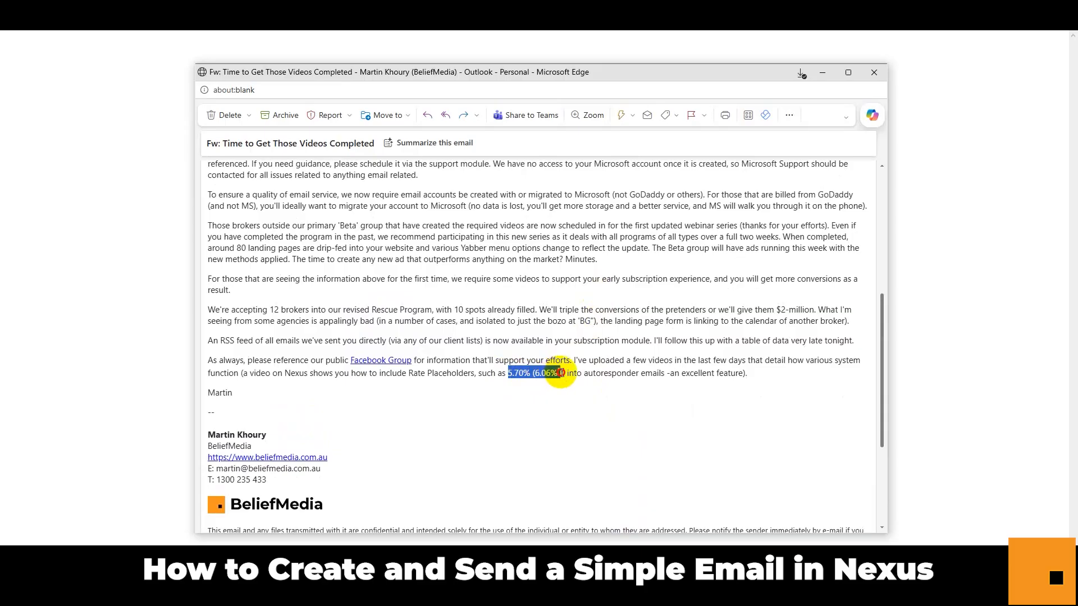
{"action": "left_click", "coordinate": [556, 375]}
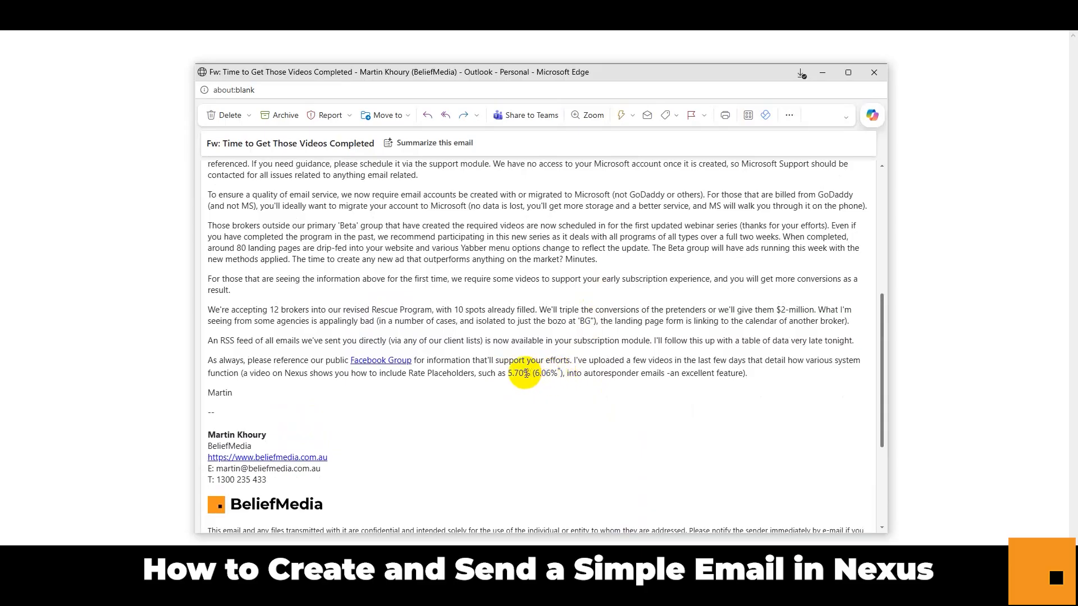